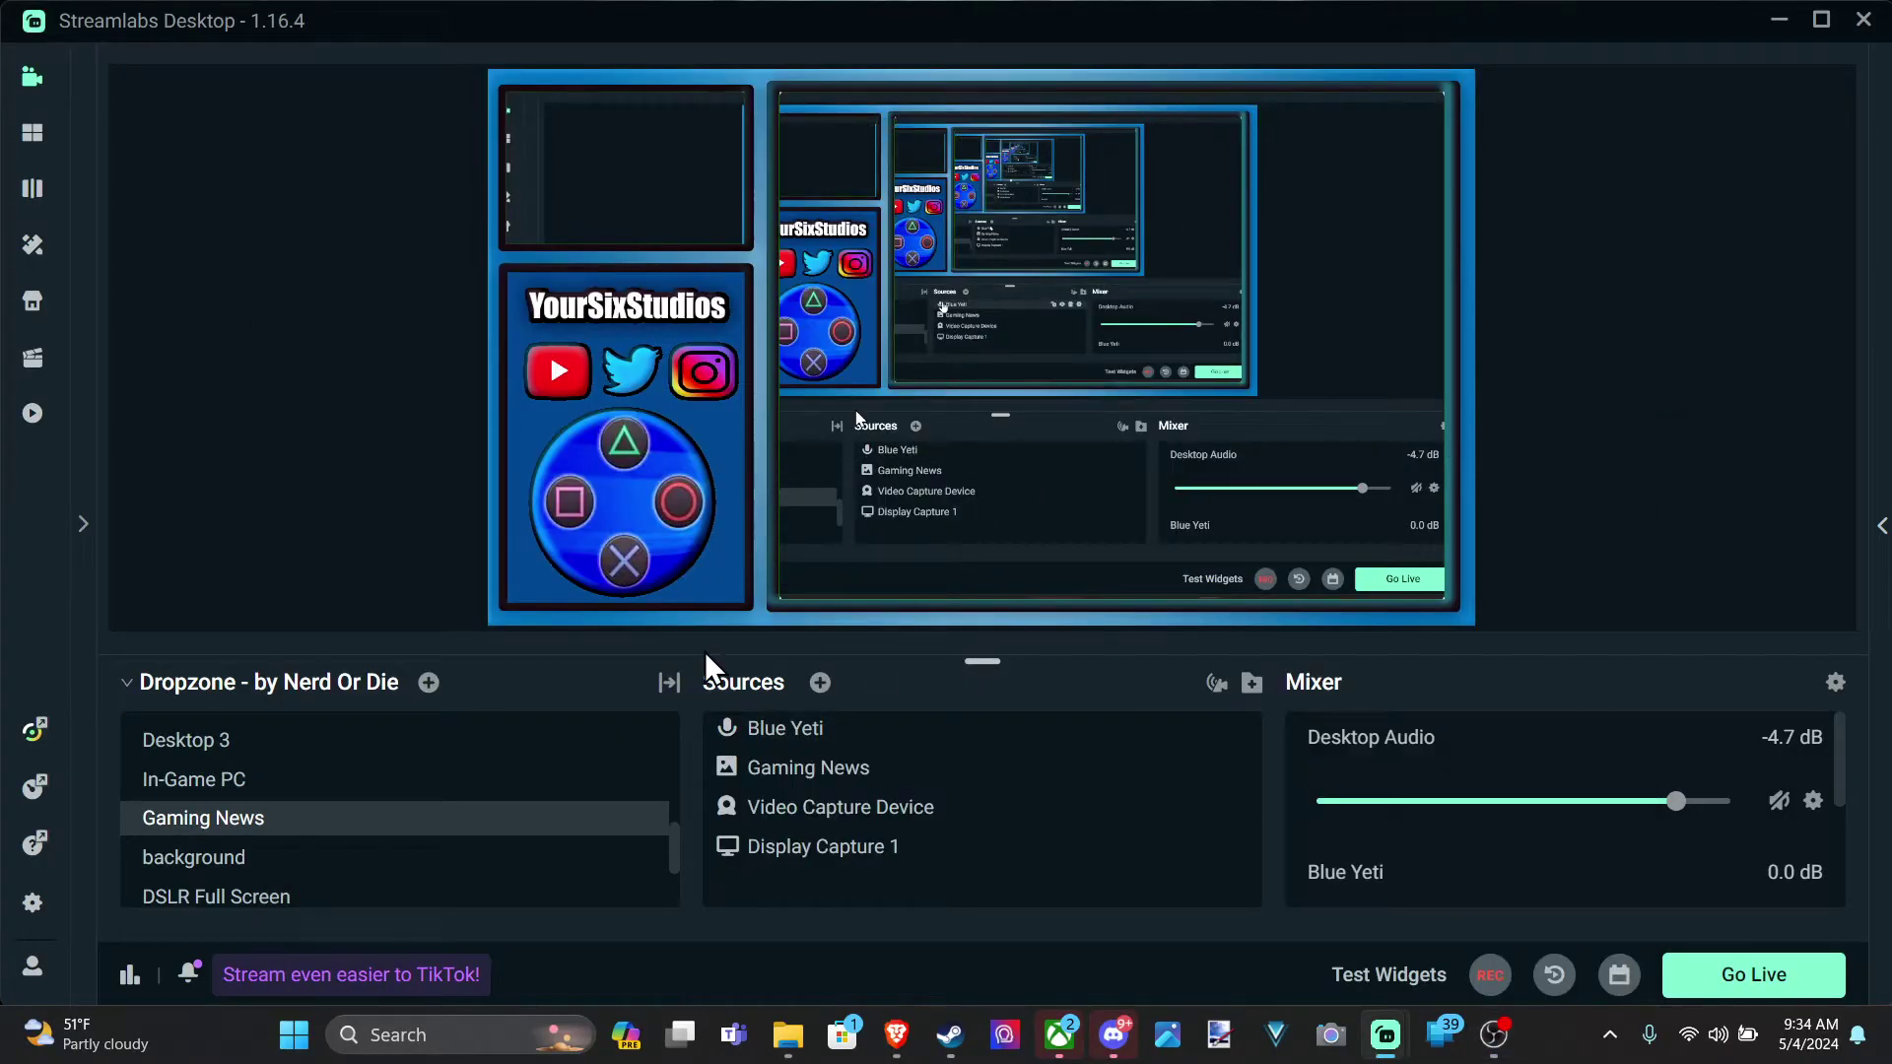
Step: Switch to the Desktop 1 scene after briefly previewing Desktop 2
scroll(320, 803, down, 5)
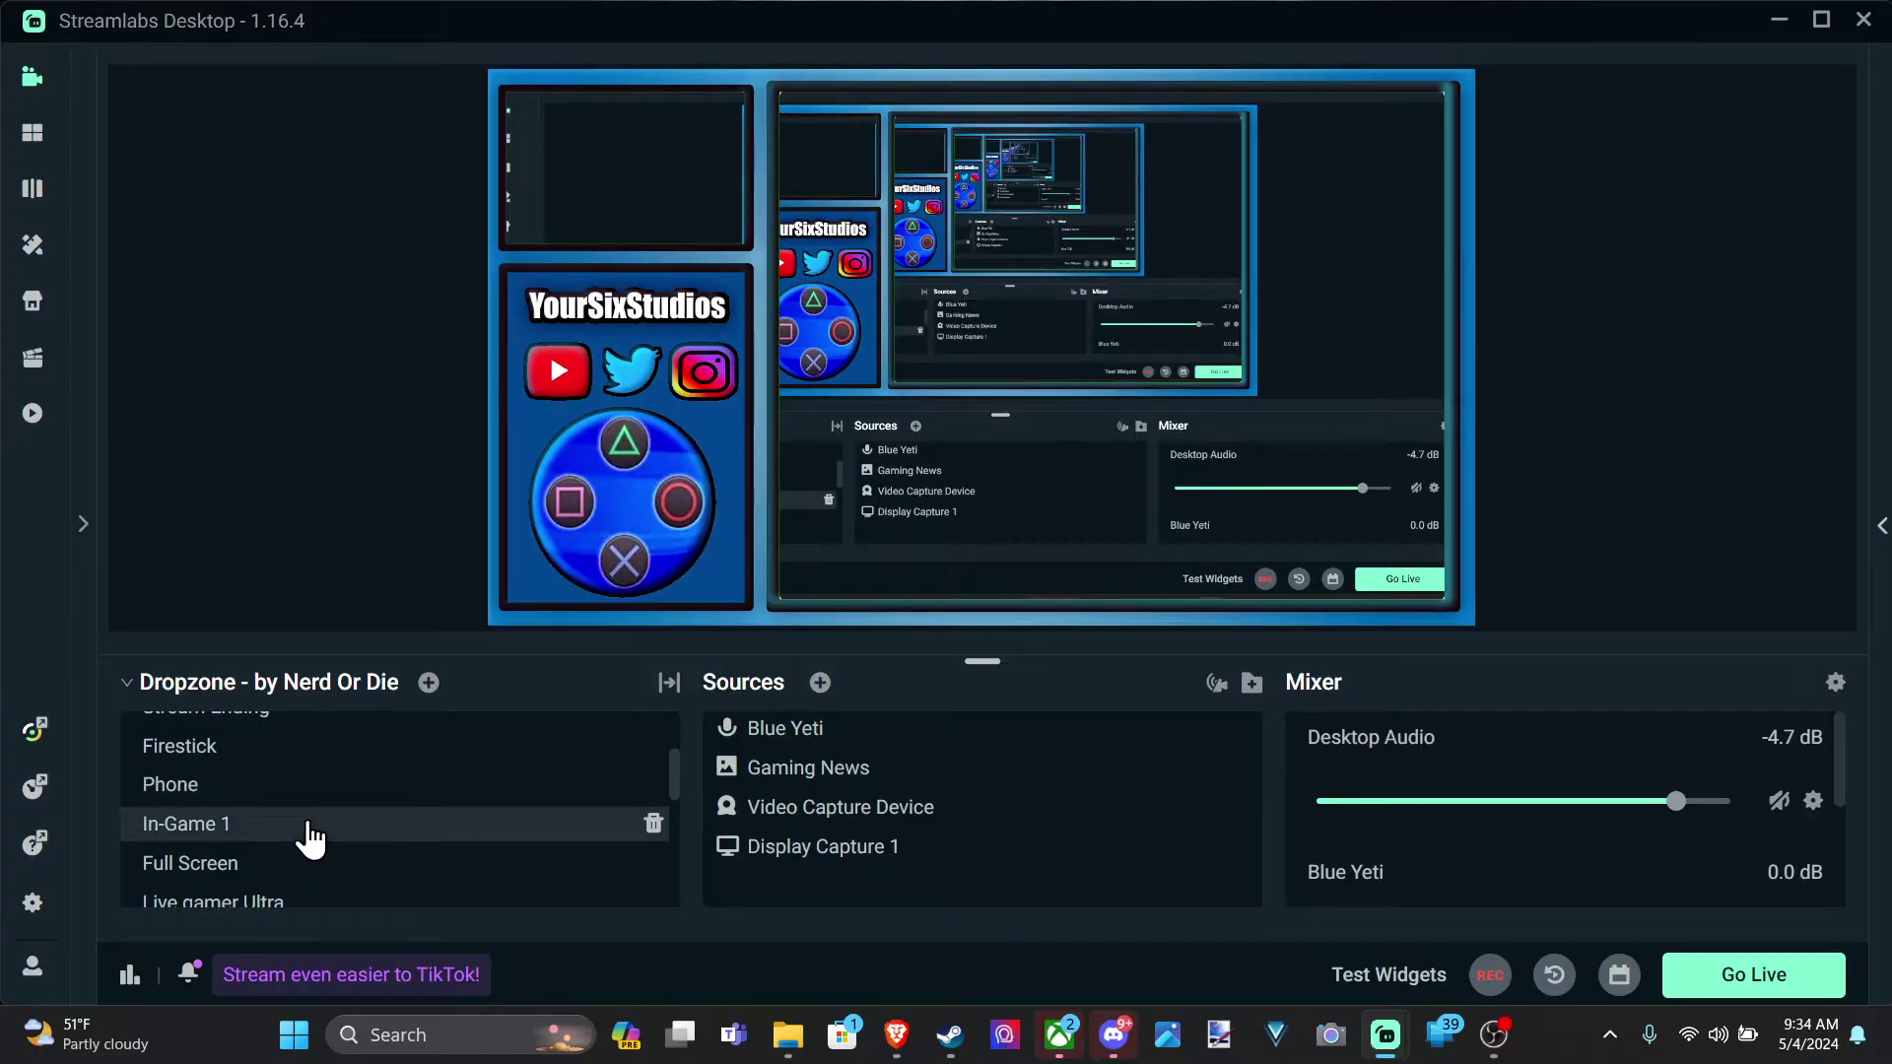
scroll(310, 838, up, 2)
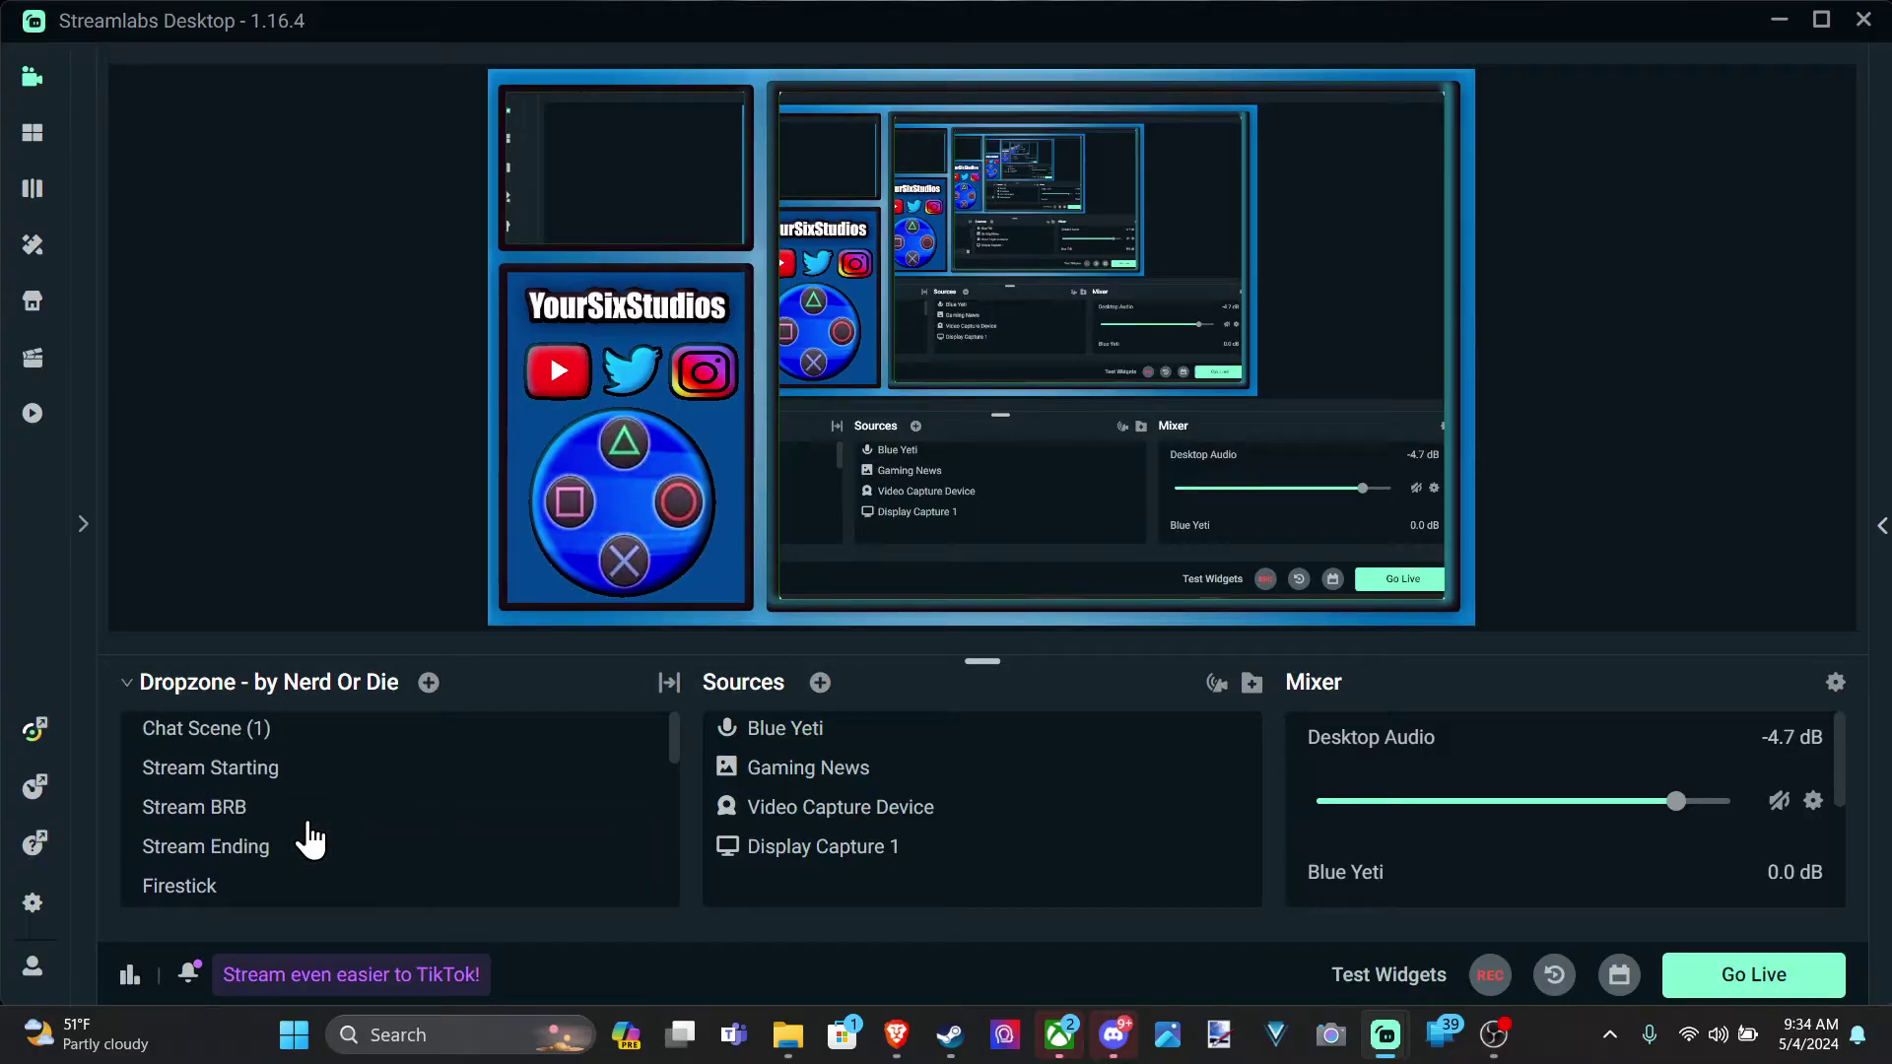
scroll(310, 838, down, 8)
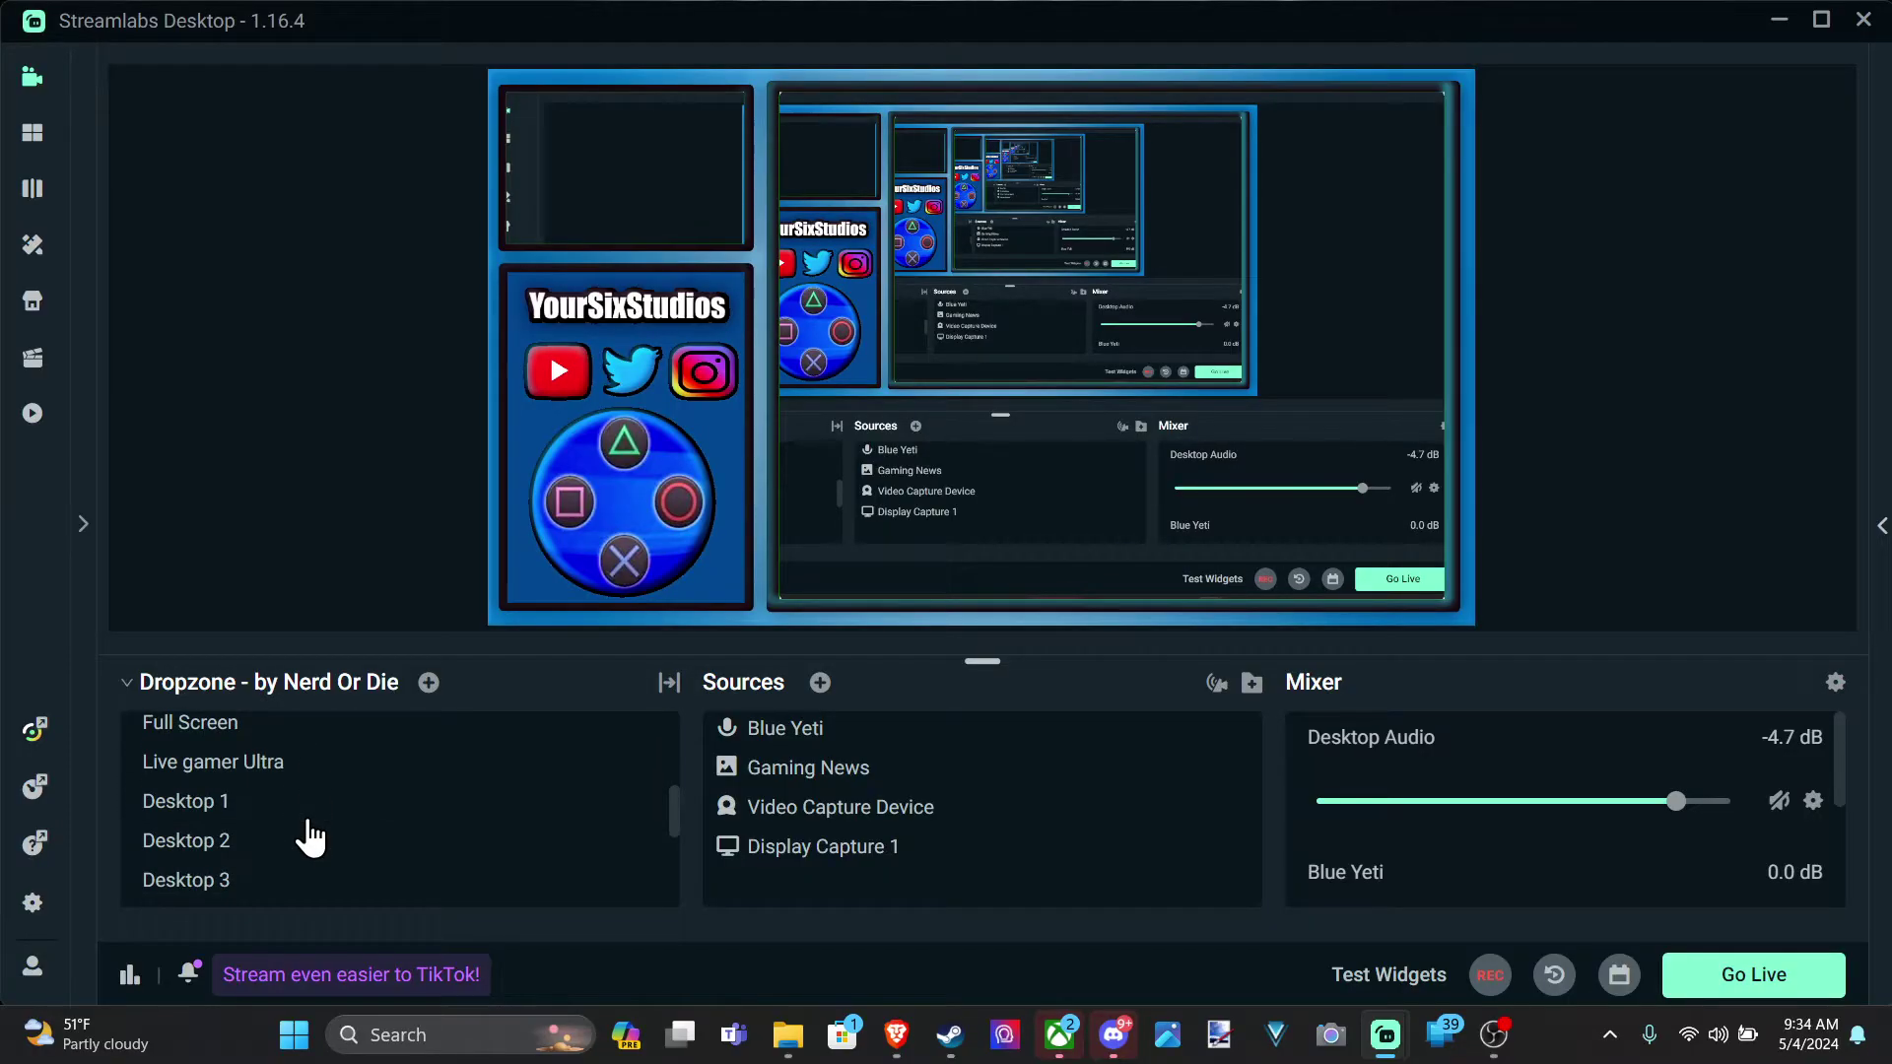
scroll(310, 838, up, 6)
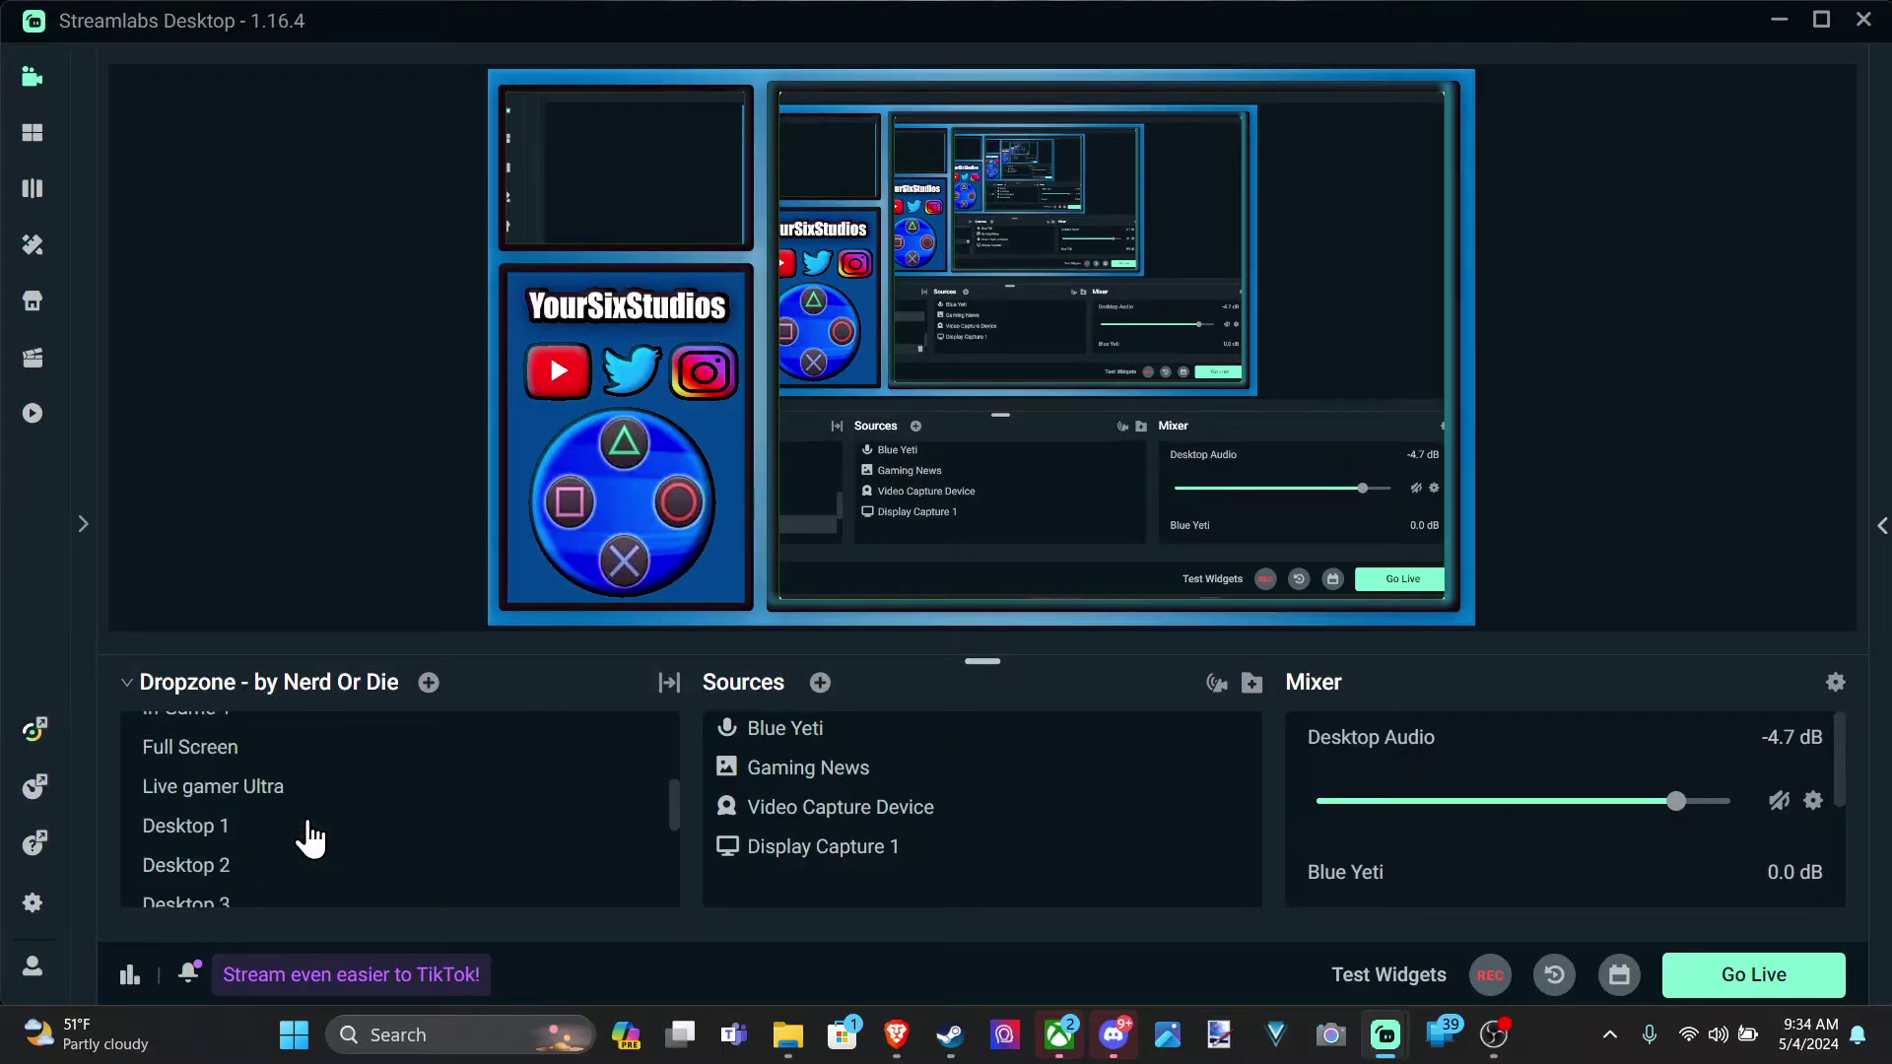
scroll(310, 836, down, 3)
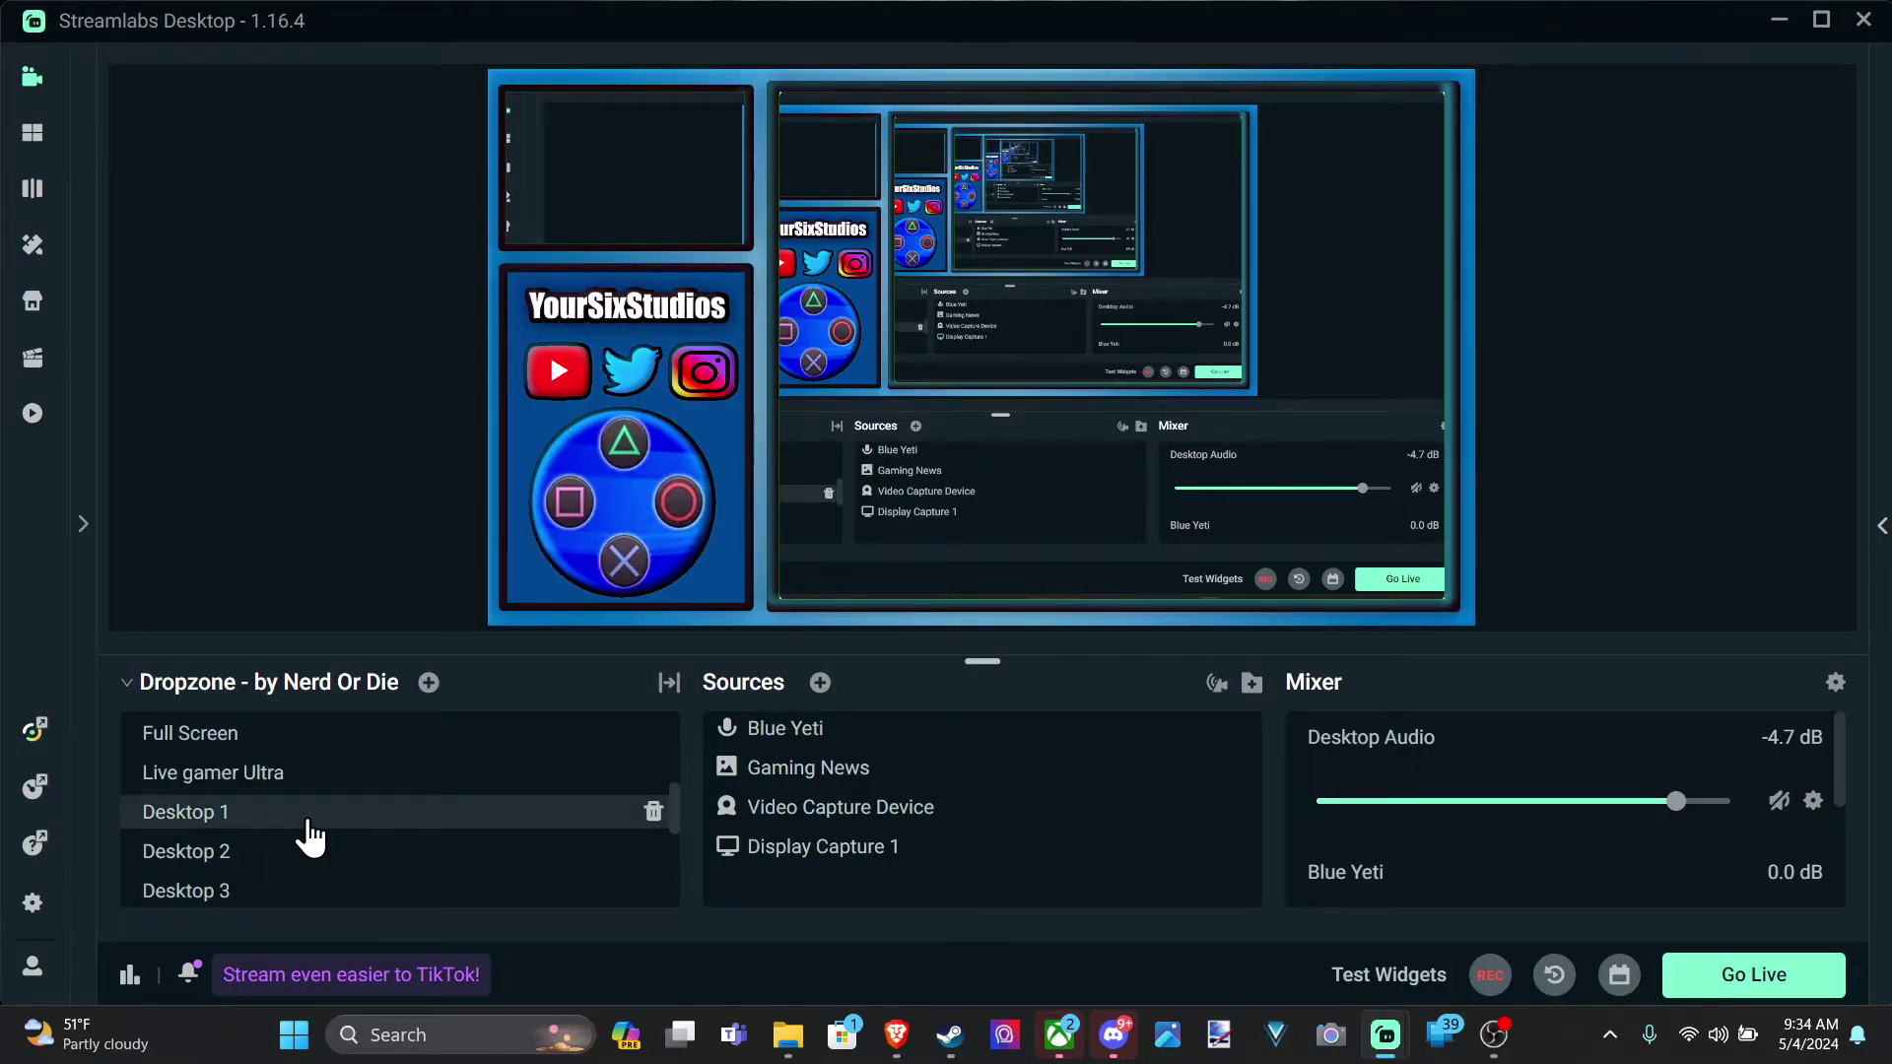
click(309, 824)
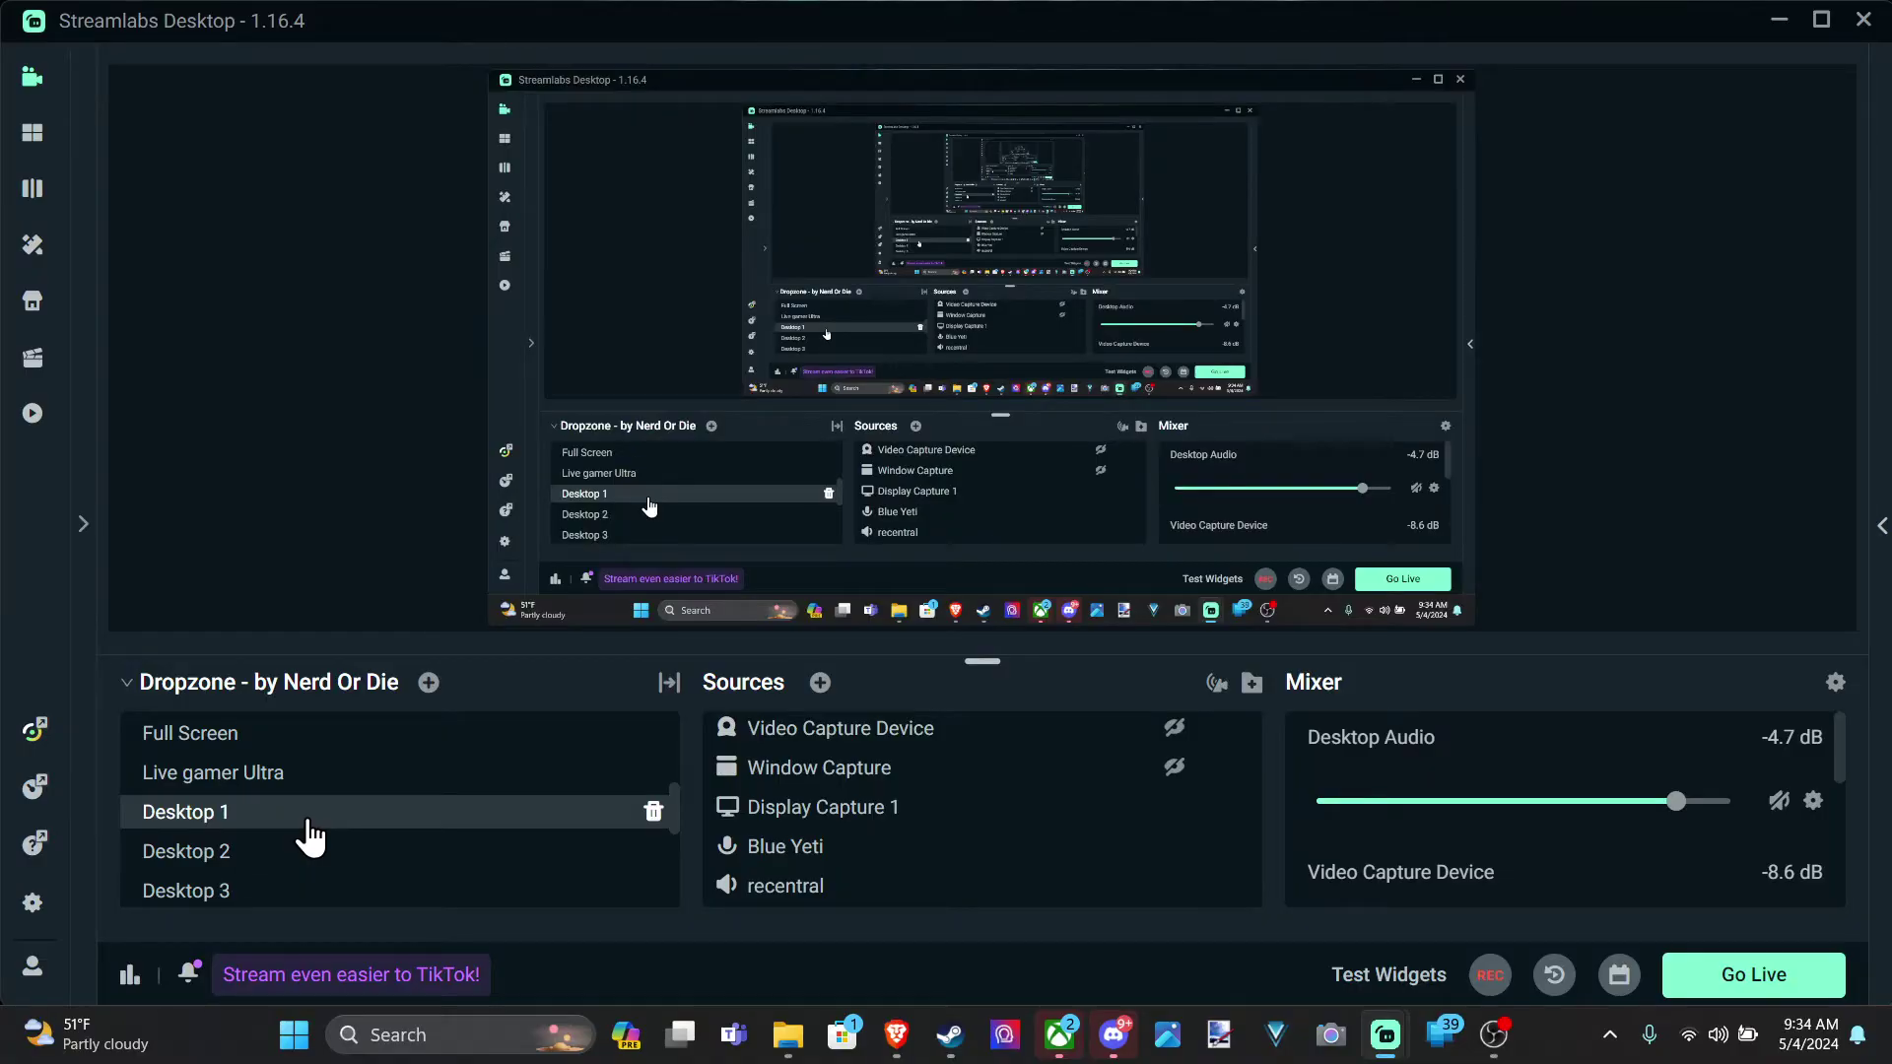
click(247, 852)
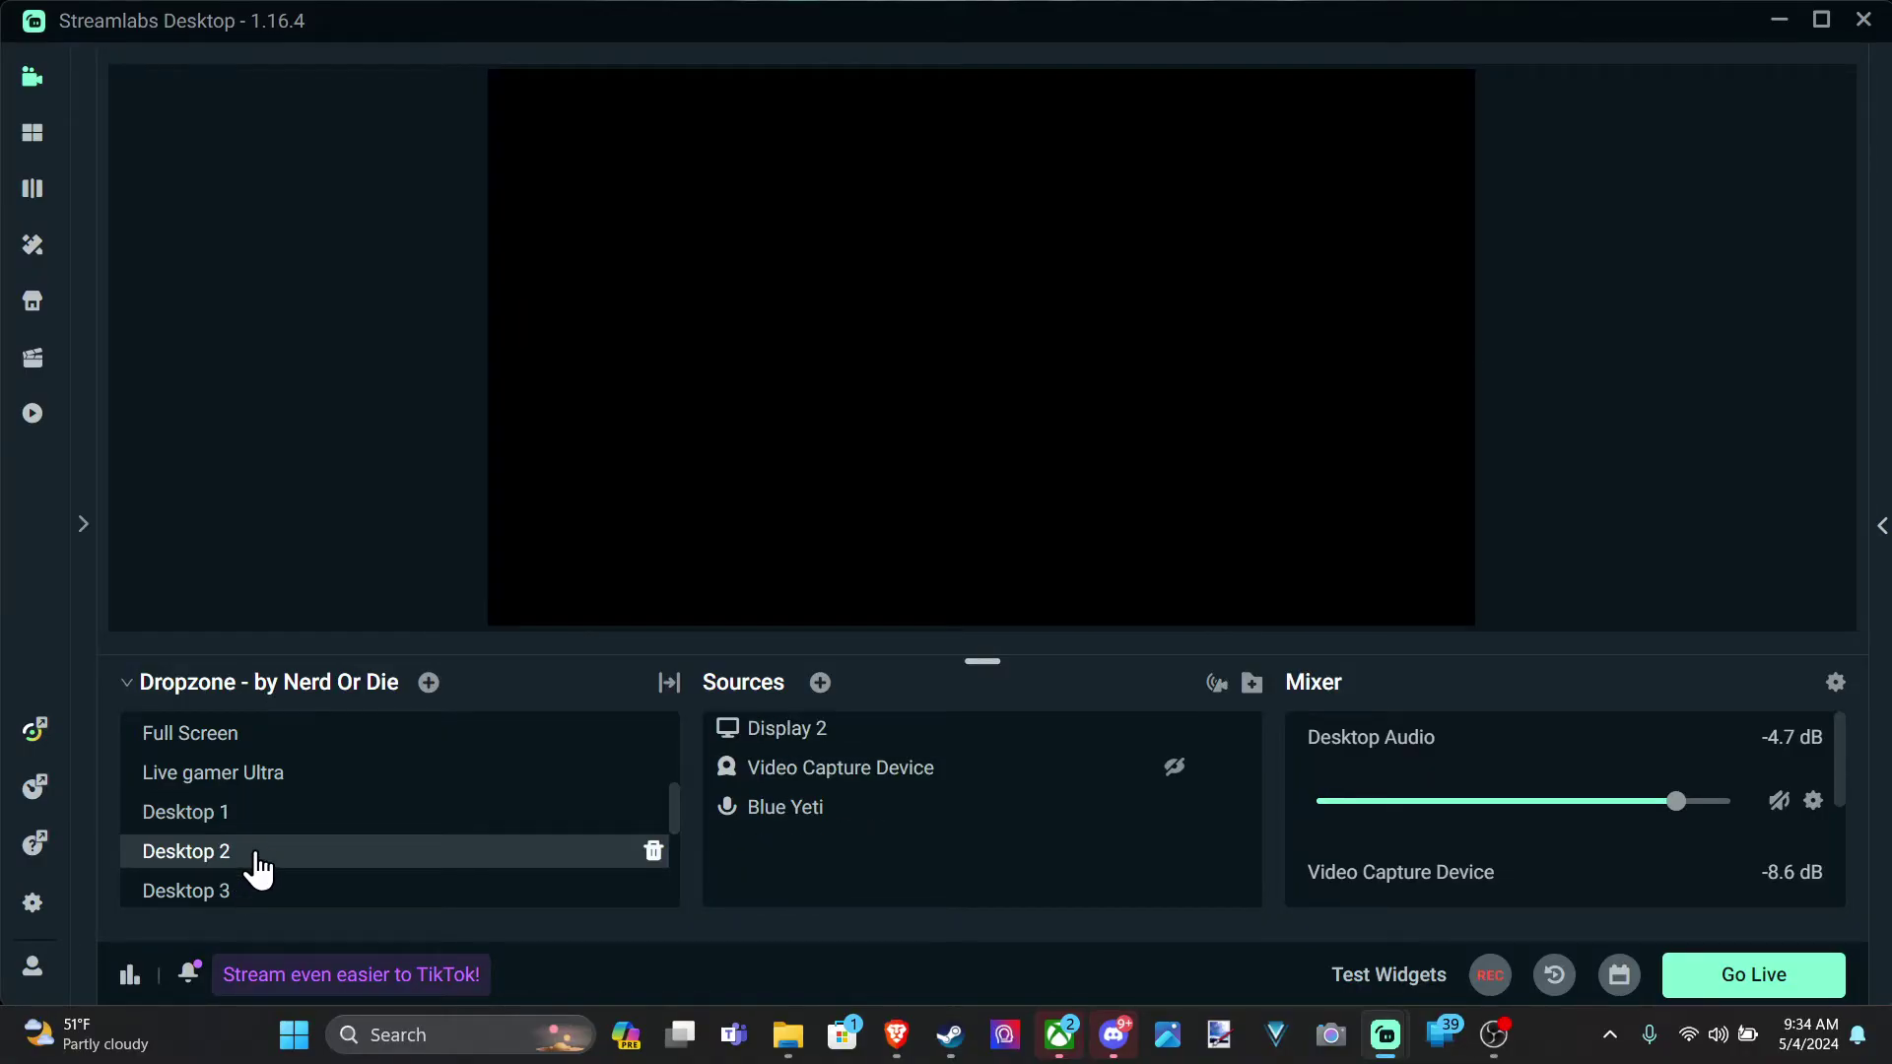
click(271, 821)
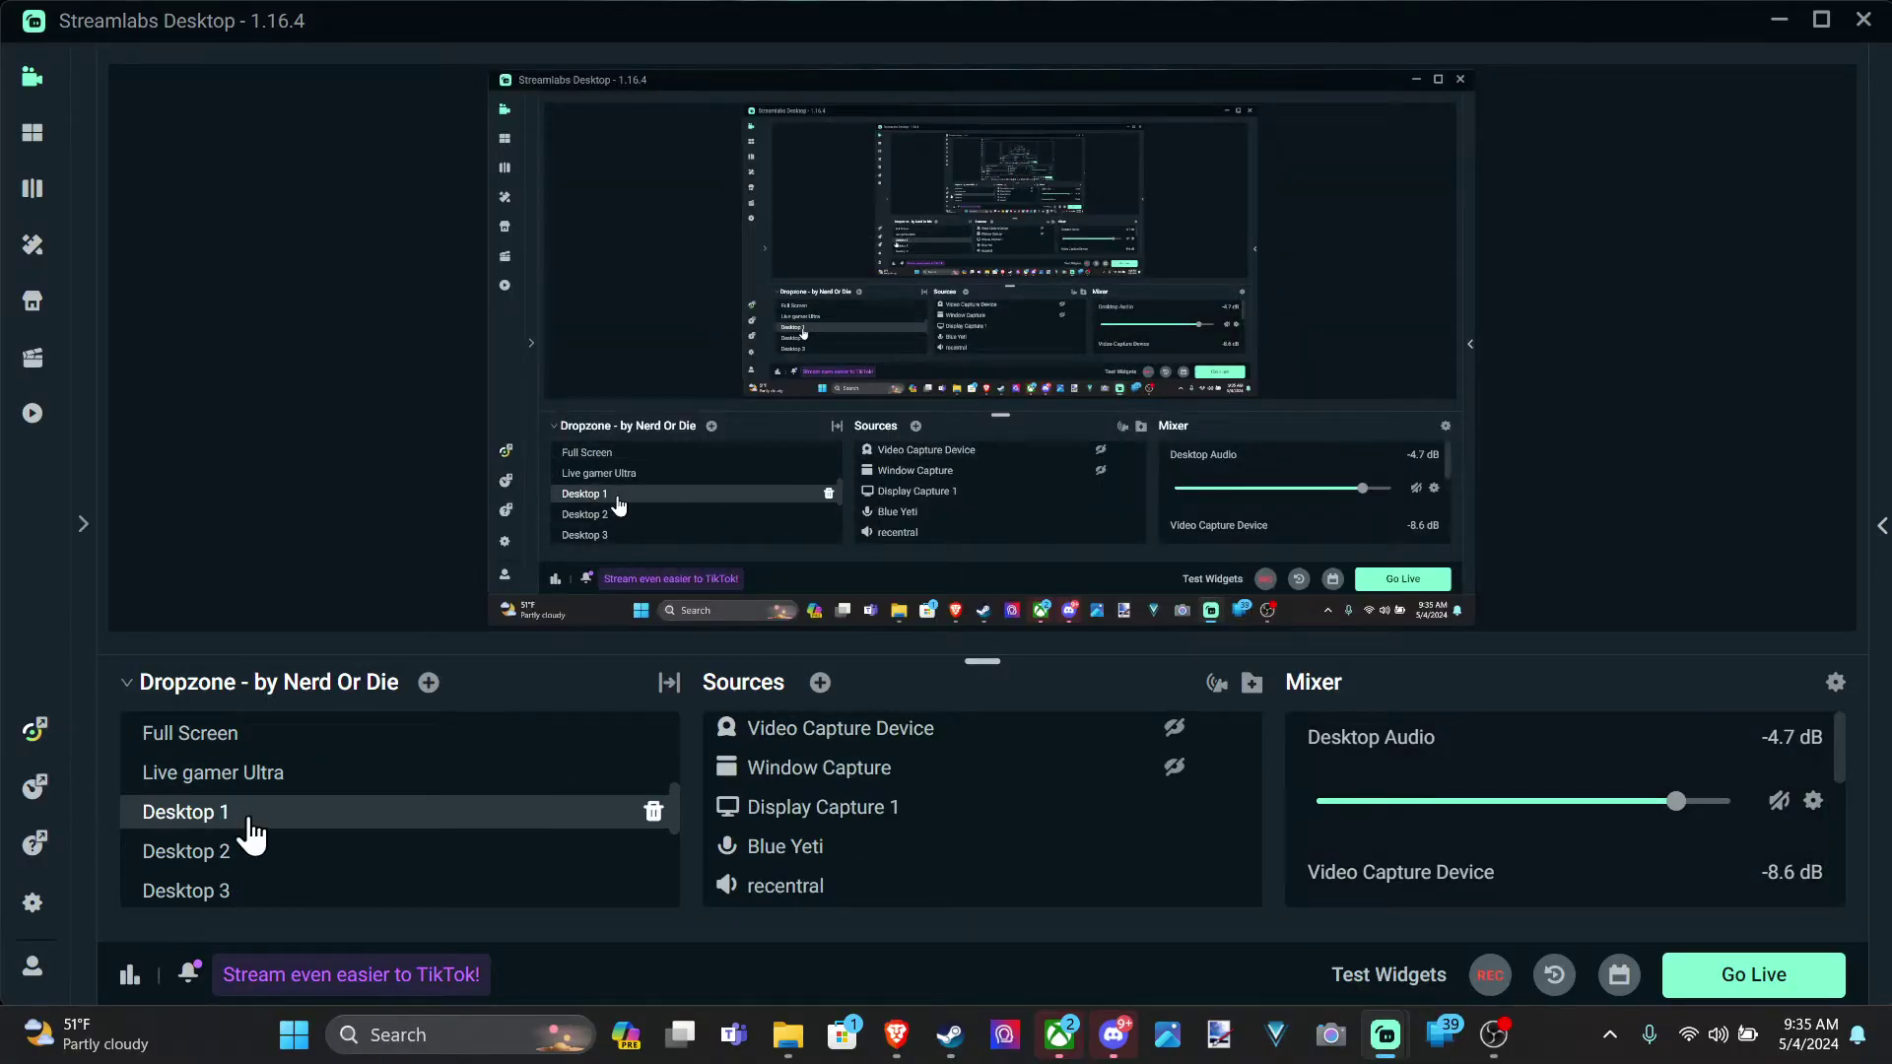
scroll(285, 852, down, 4)
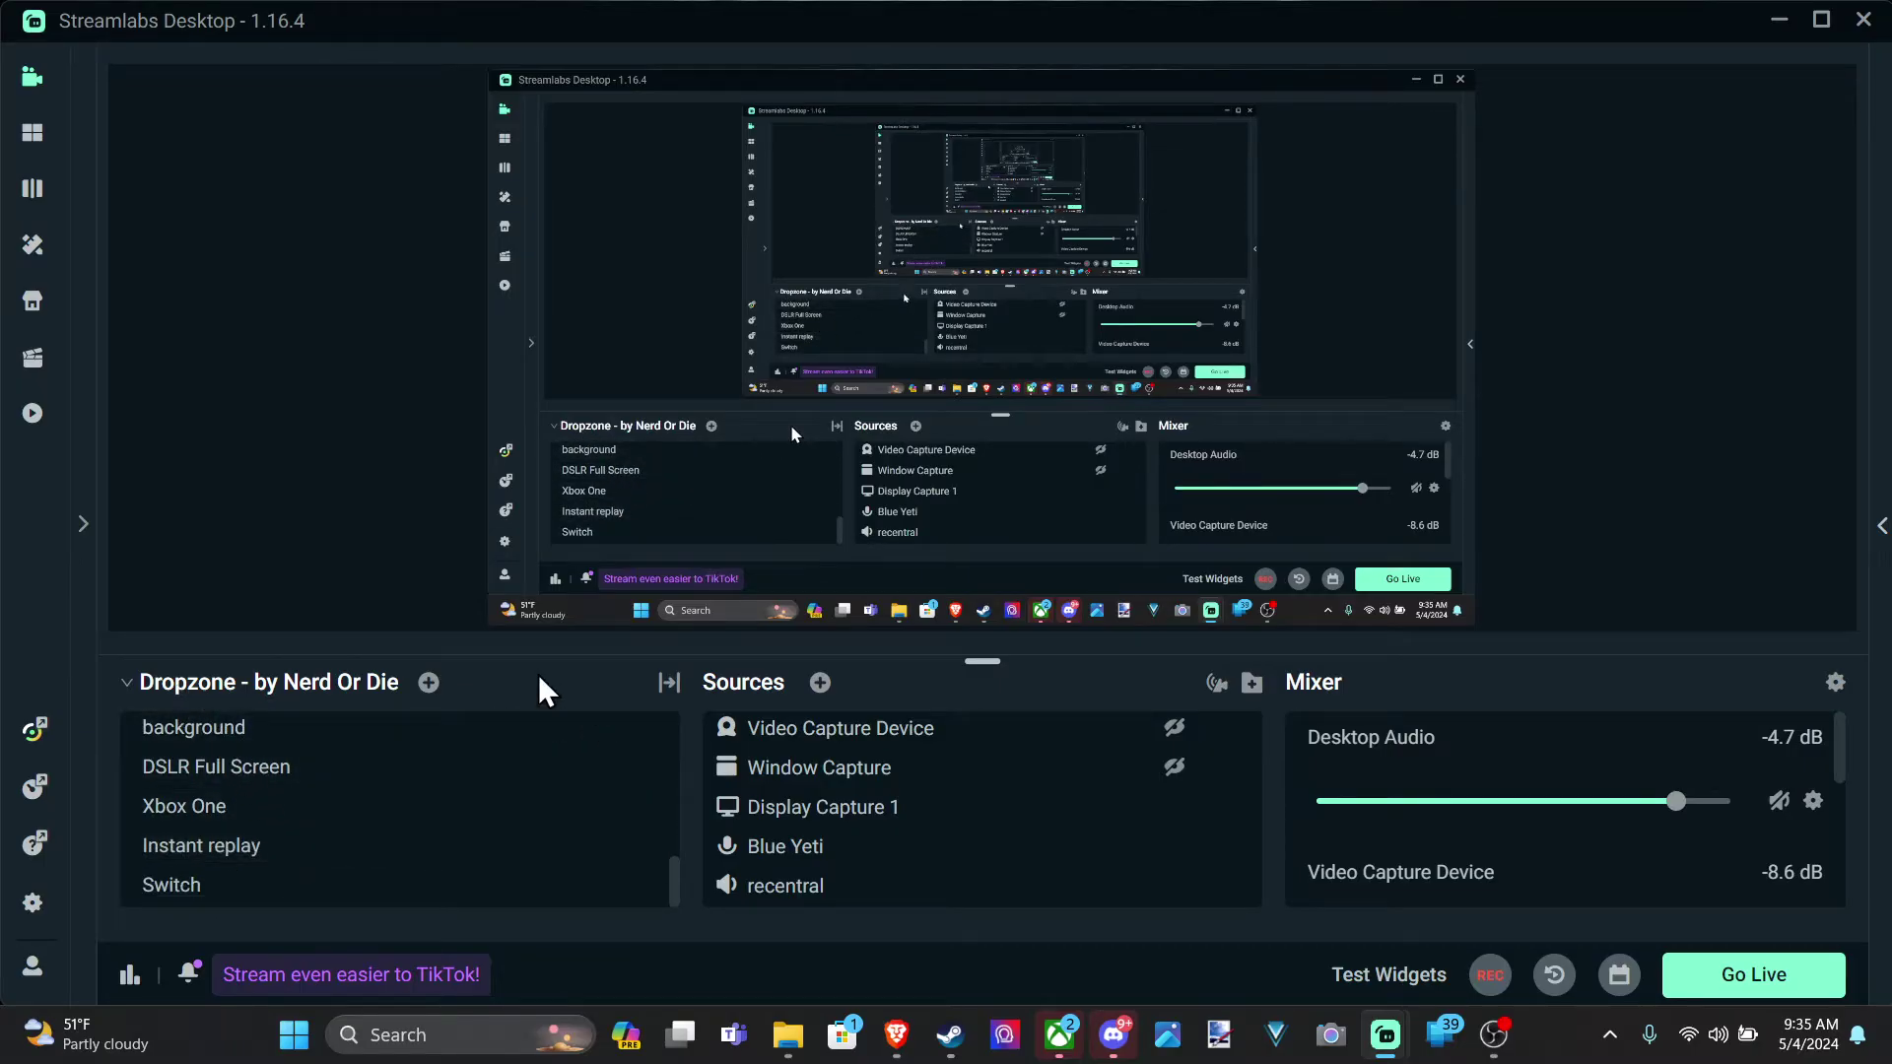
Step: Add a scene, replacing its default name with 'Display Capture'
click(428, 685)
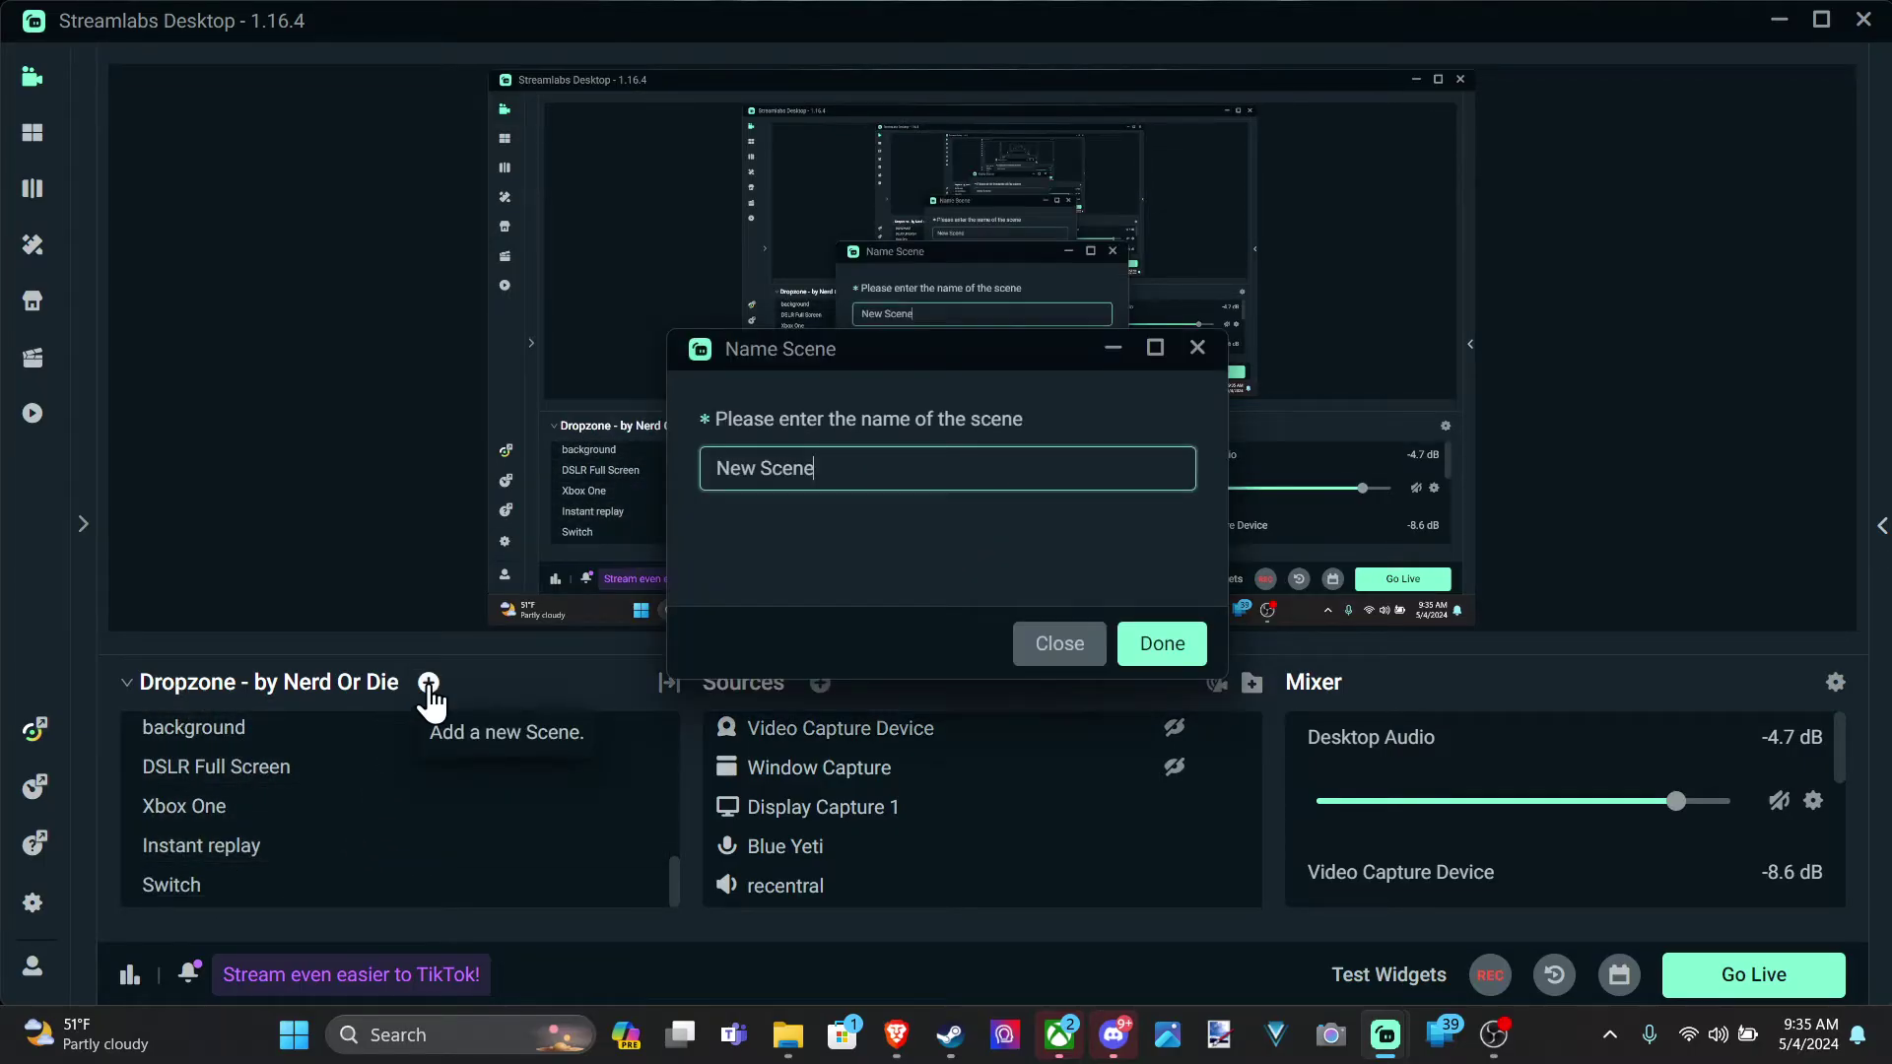
drag(836, 473, 651, 459)
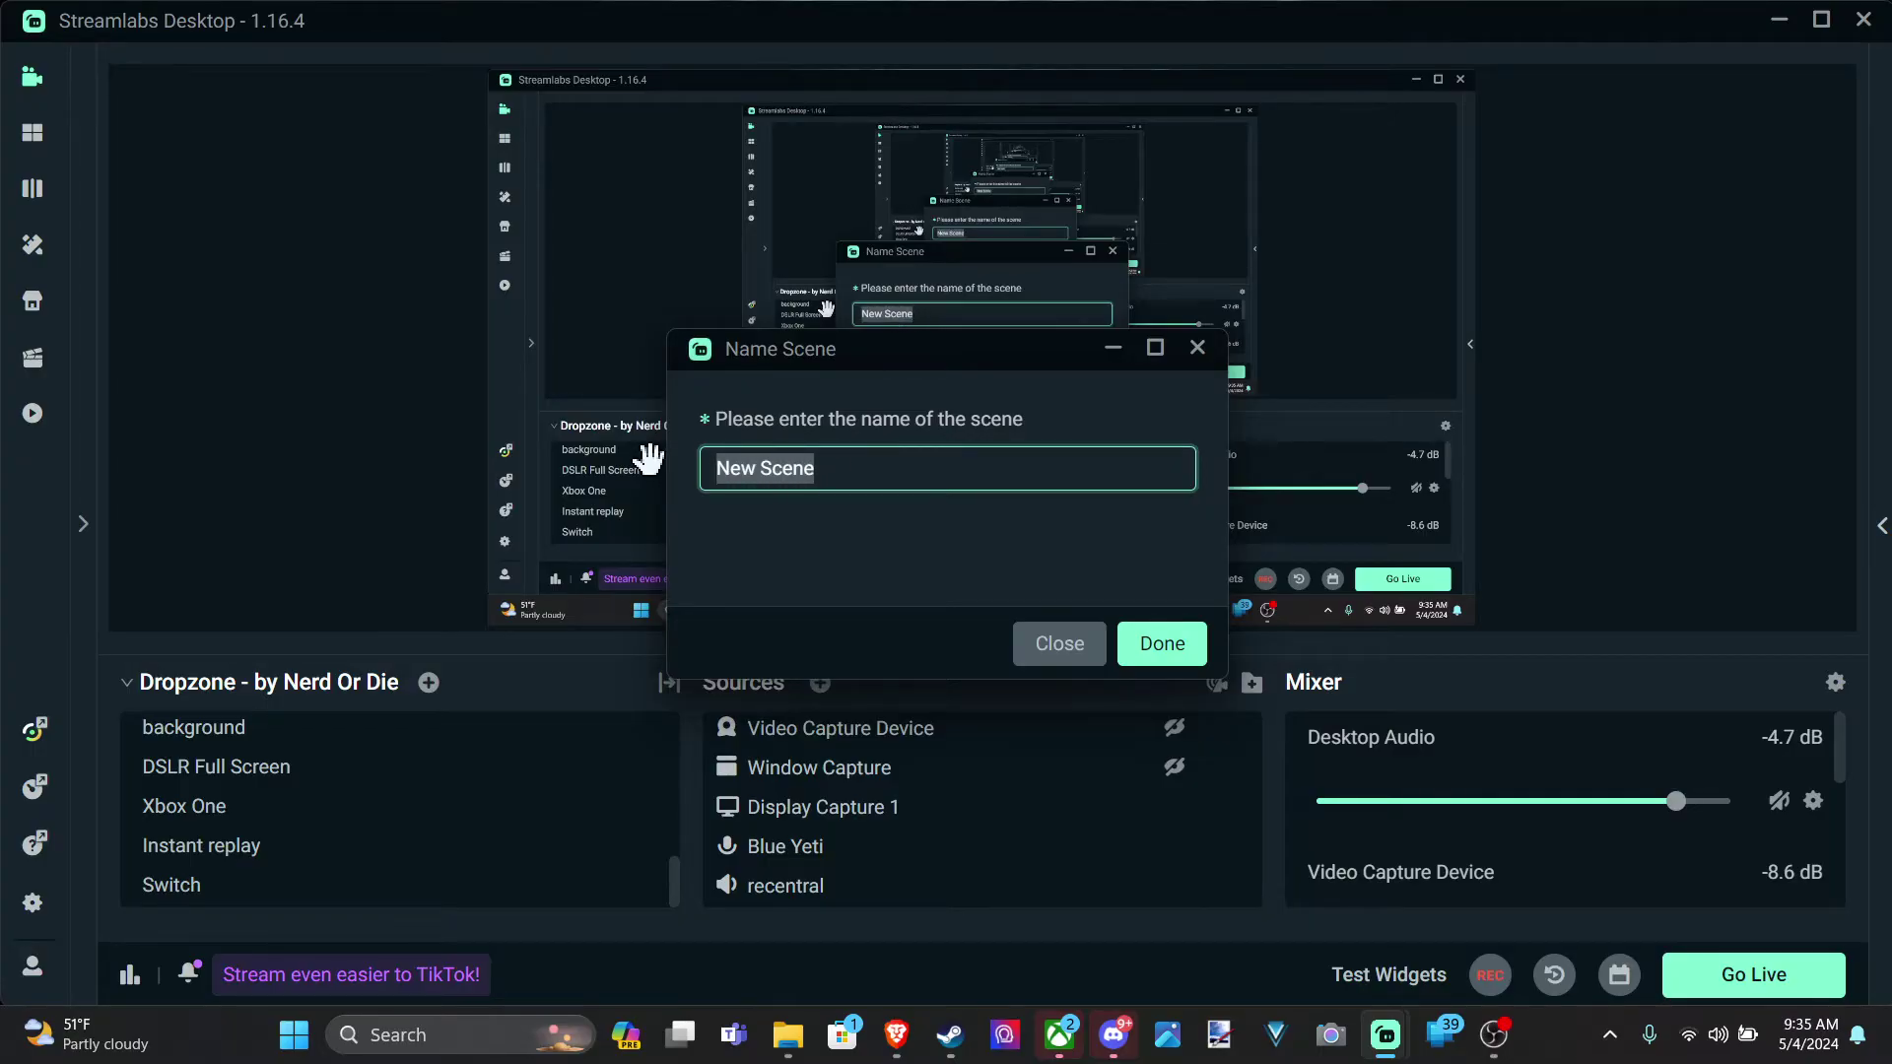
text(Display Capture)
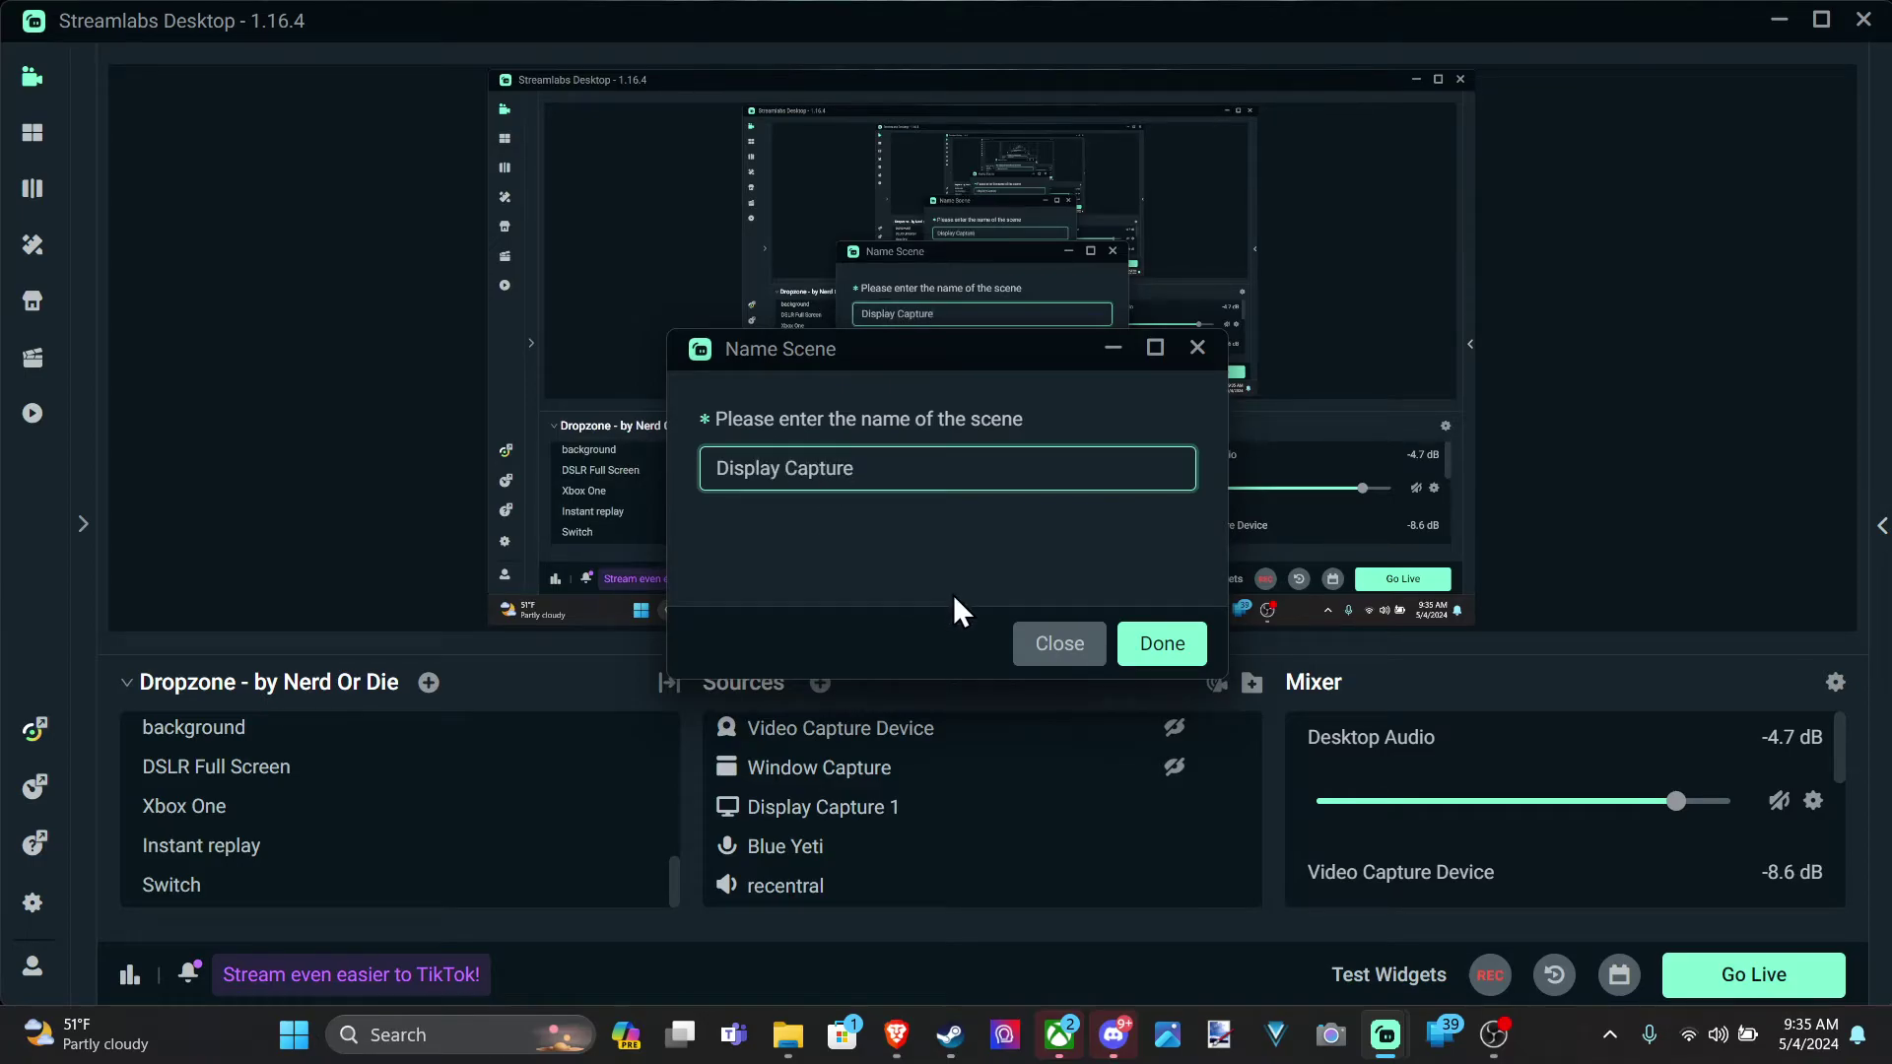
click(1162, 643)
scroll(486, 837, down, 1)
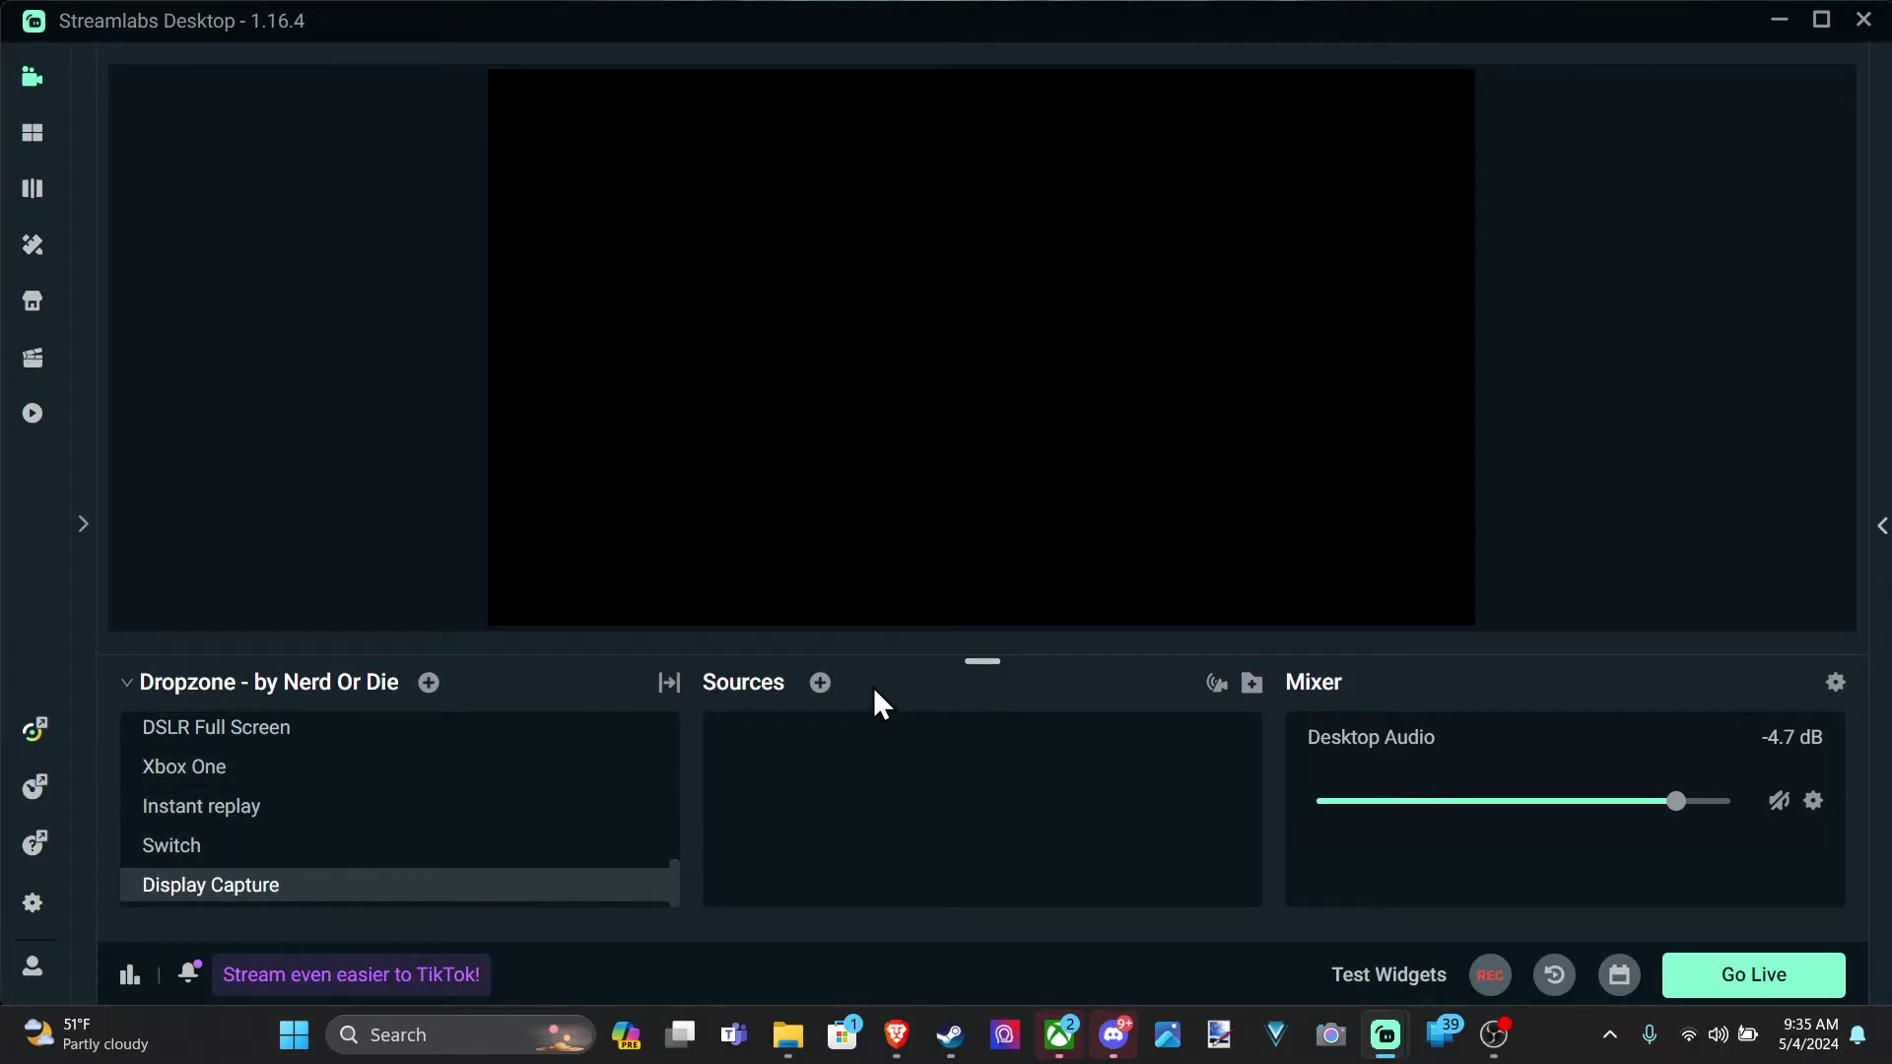
Step: Choose Display Capture as the type for a new source
click(820, 685)
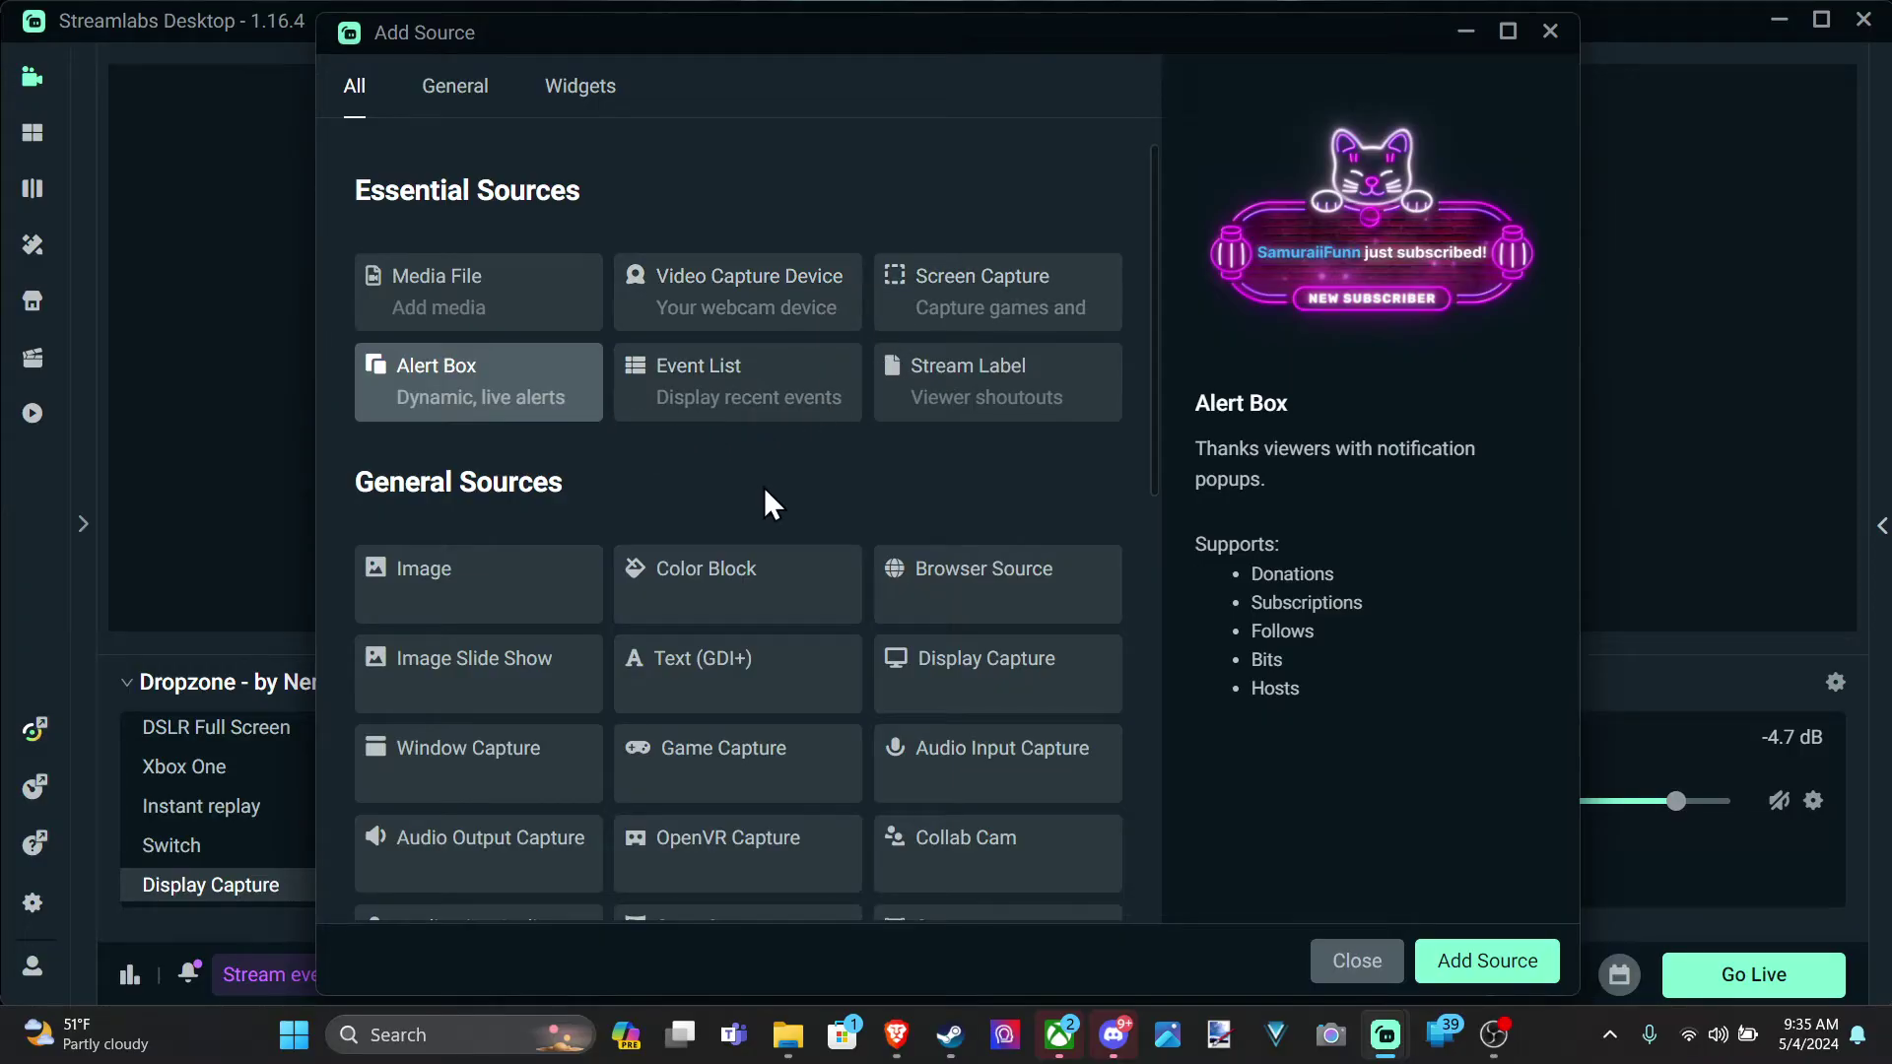
scroll(802, 541, down, 3)
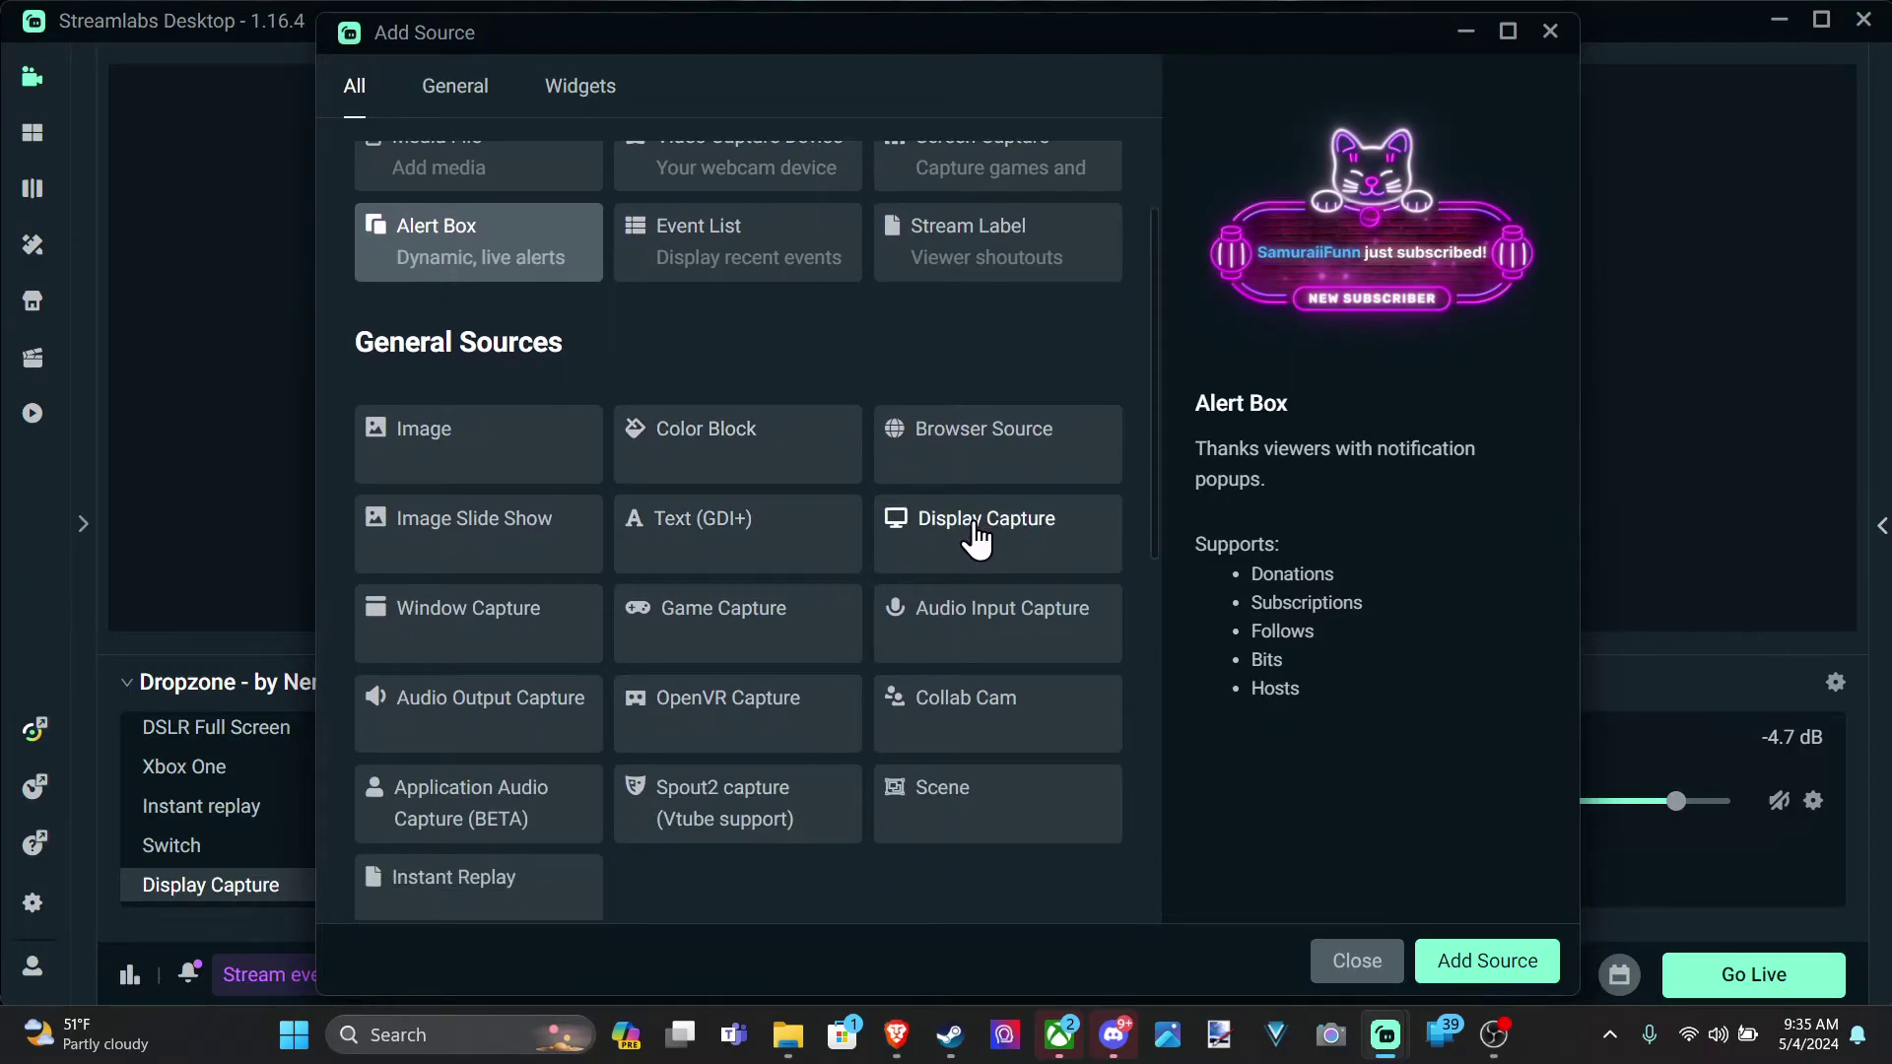
click(976, 537)
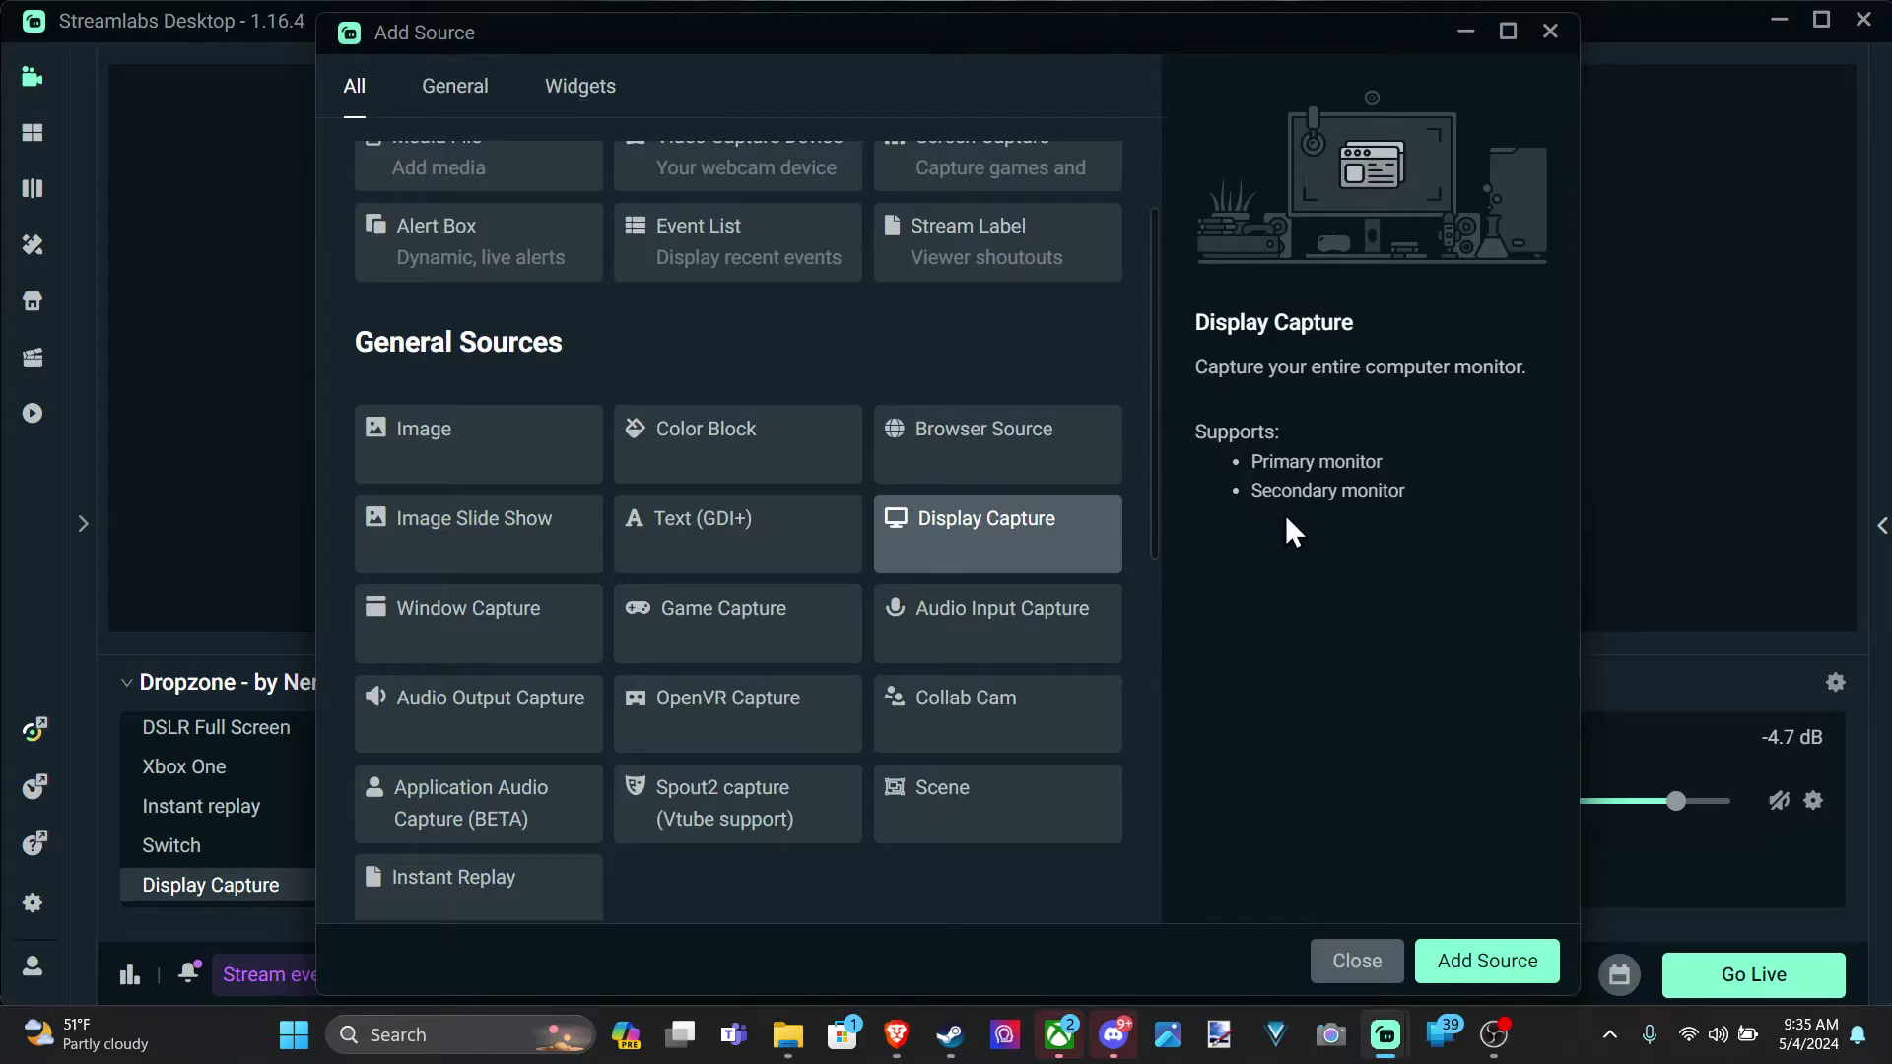
click(1449, 946)
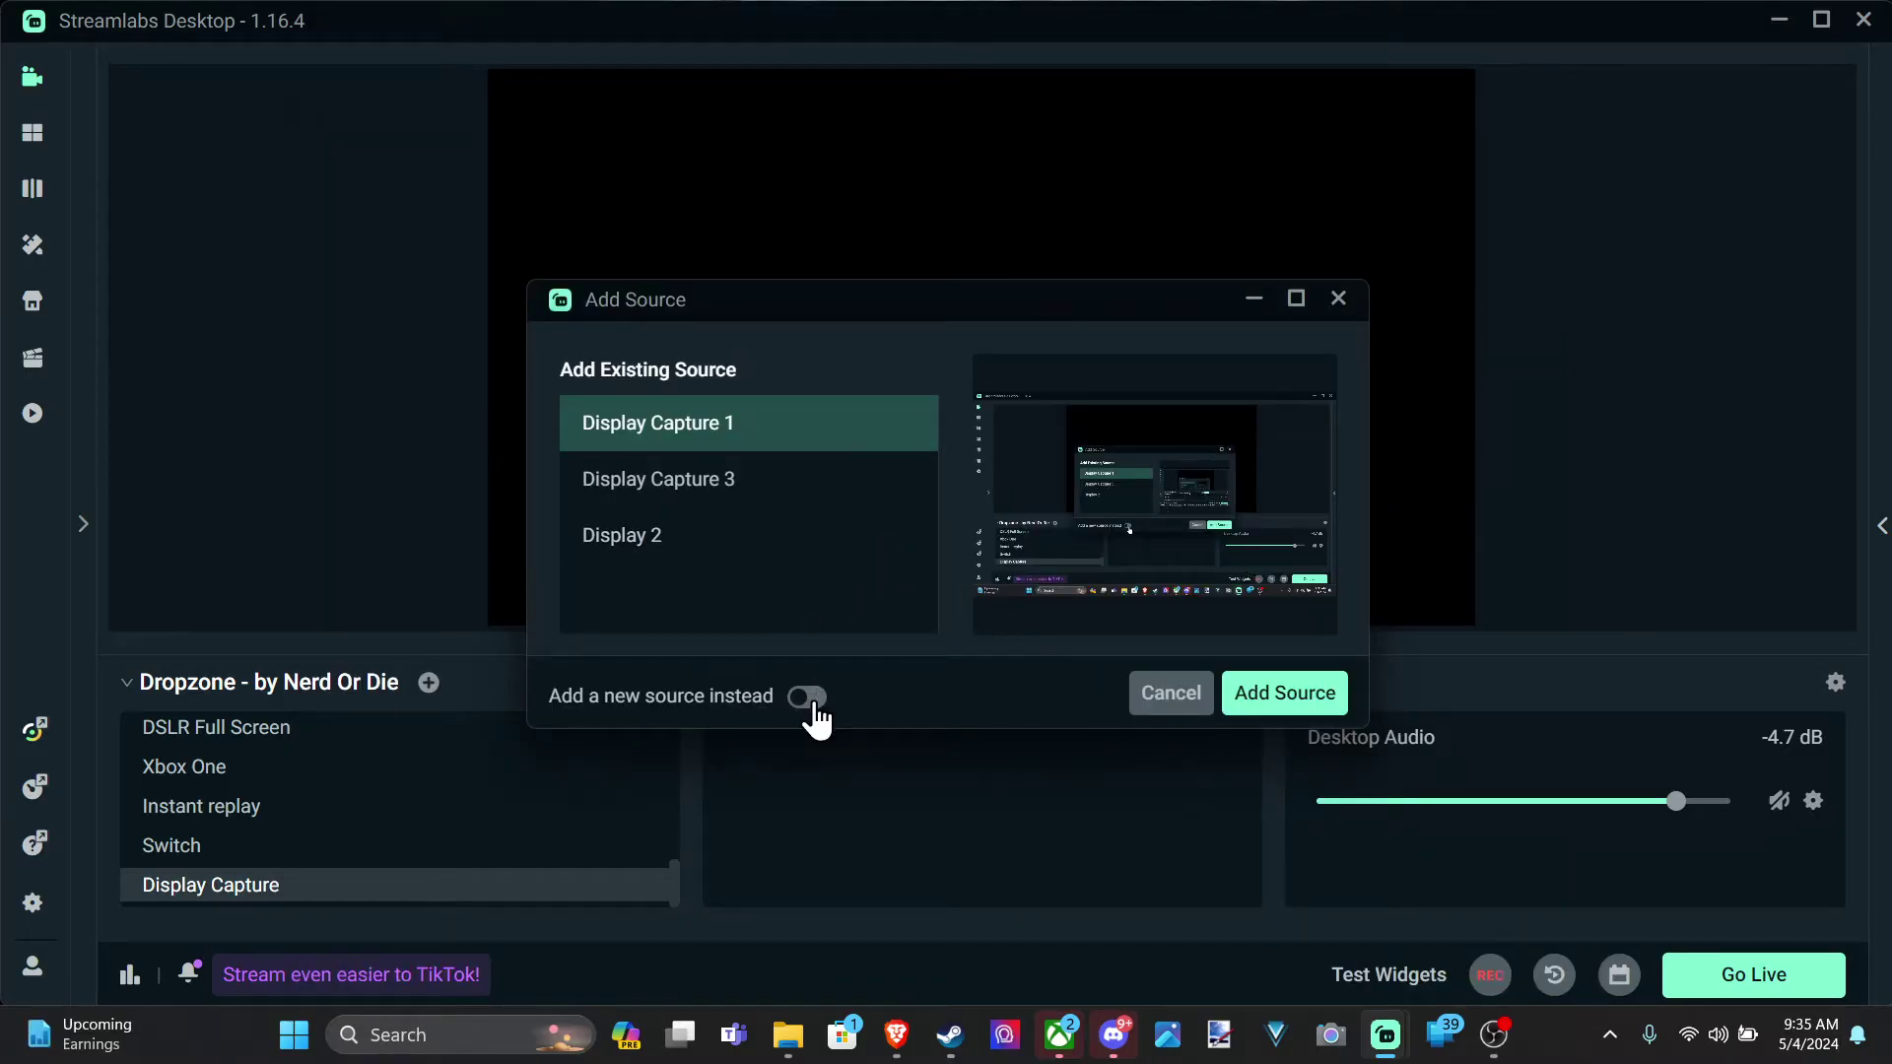
Step: Choose to add a new source instead of an existing one, and name it 'Display 1 (2)'
click(690, 498)
key(Down)
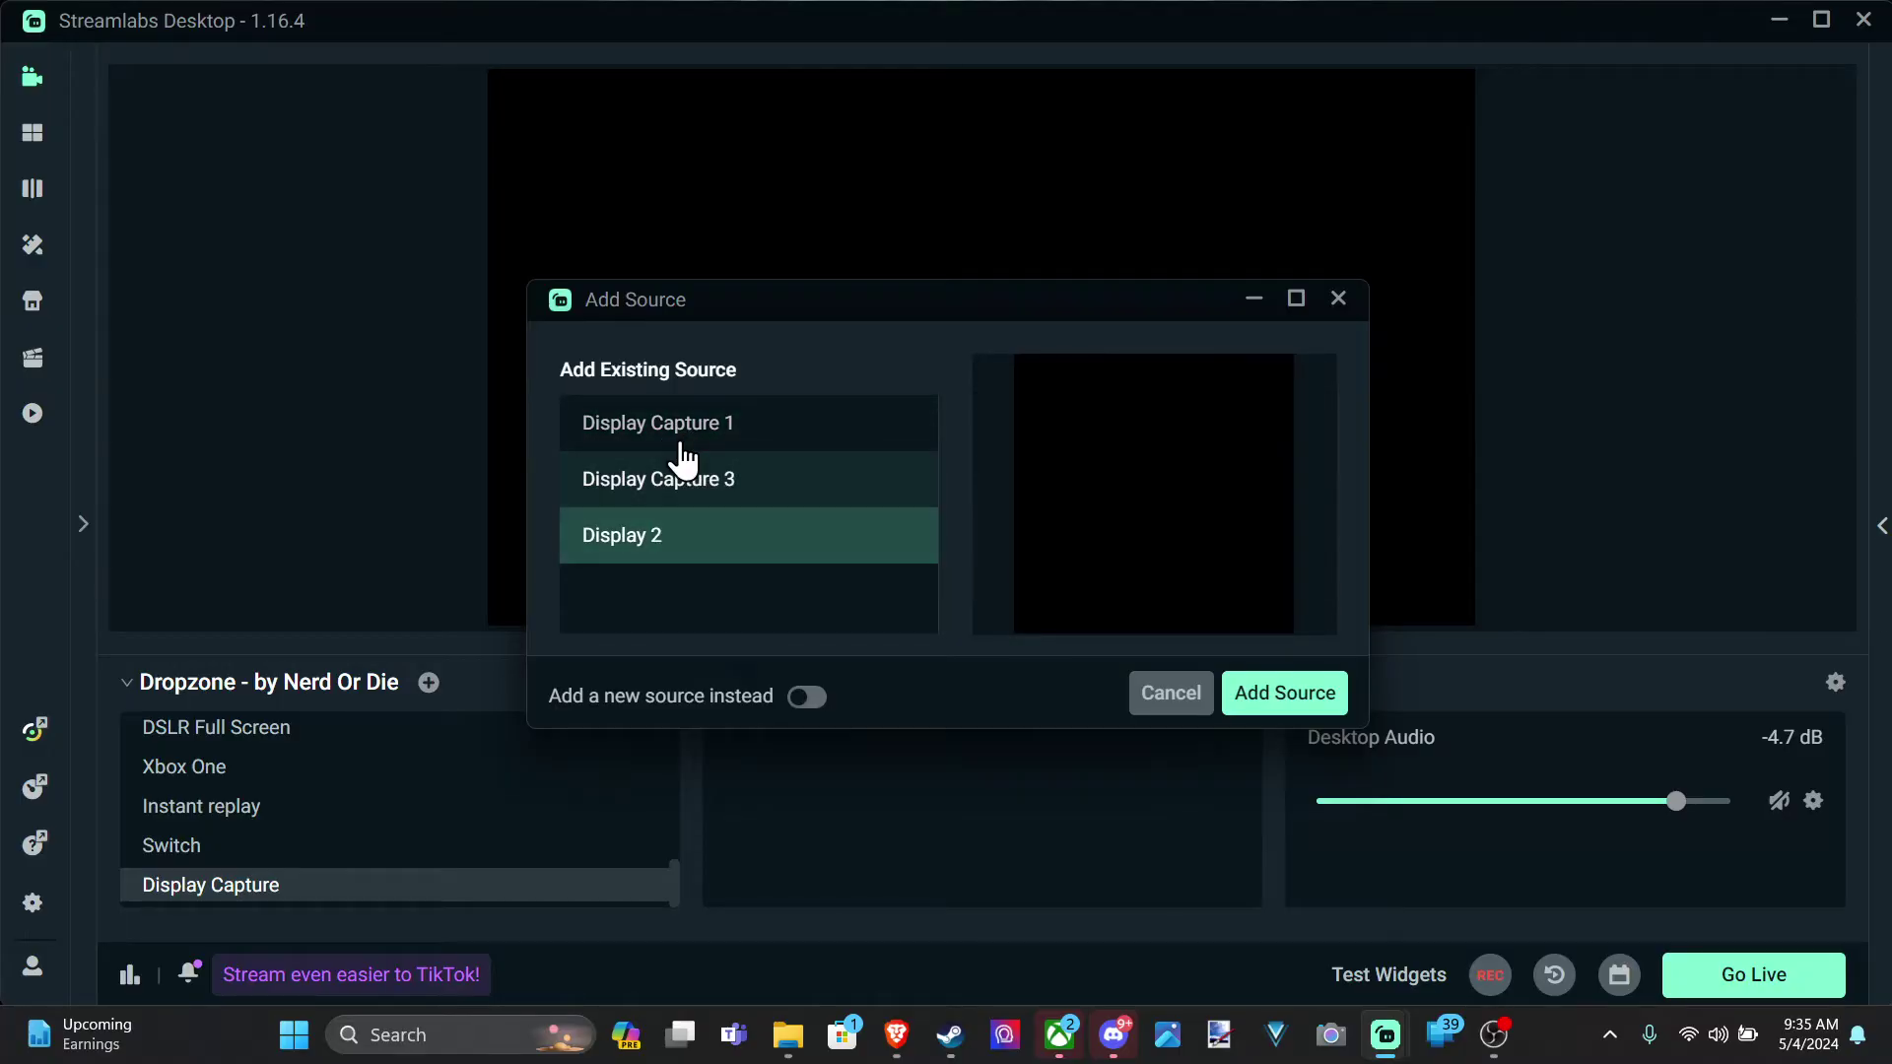
key(Up)
key(Up)
click(807, 696)
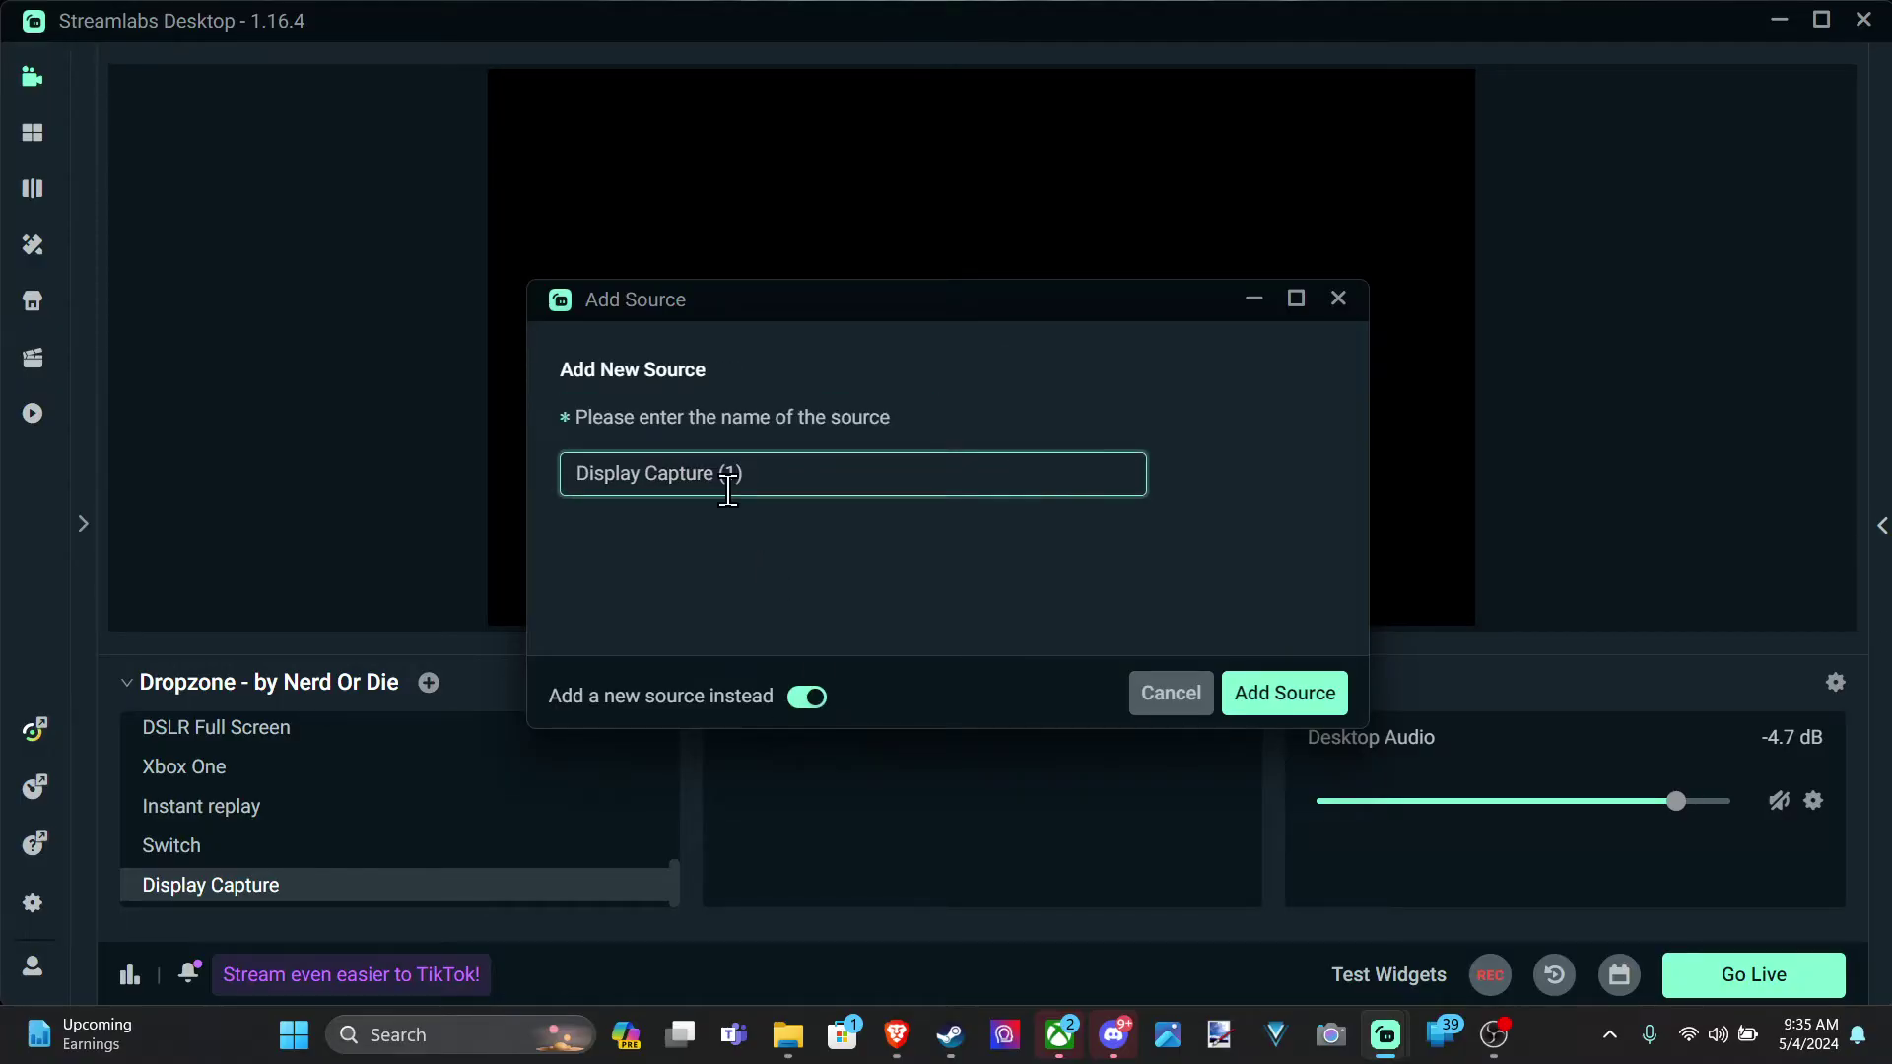
drag(778, 482, 450, 434)
text(Disp)
text(lay 1 (2))
click(1285, 693)
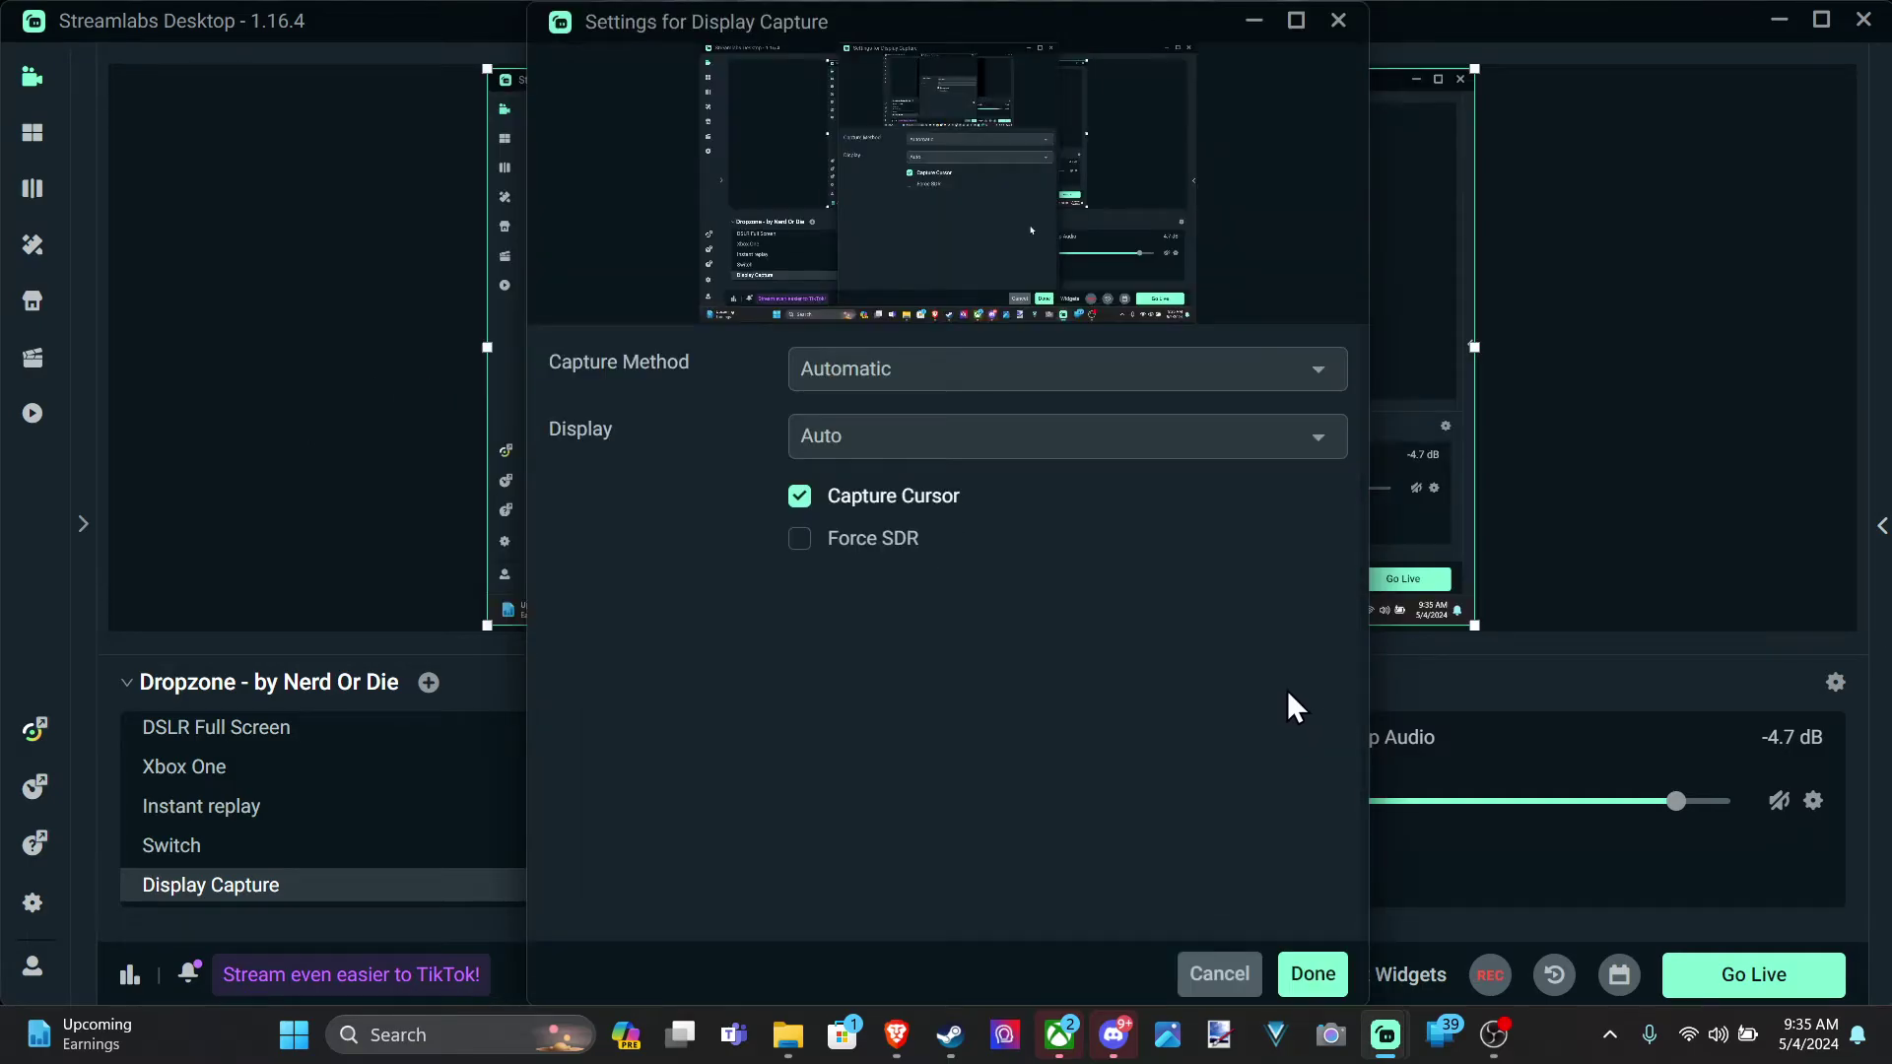
click(824, 374)
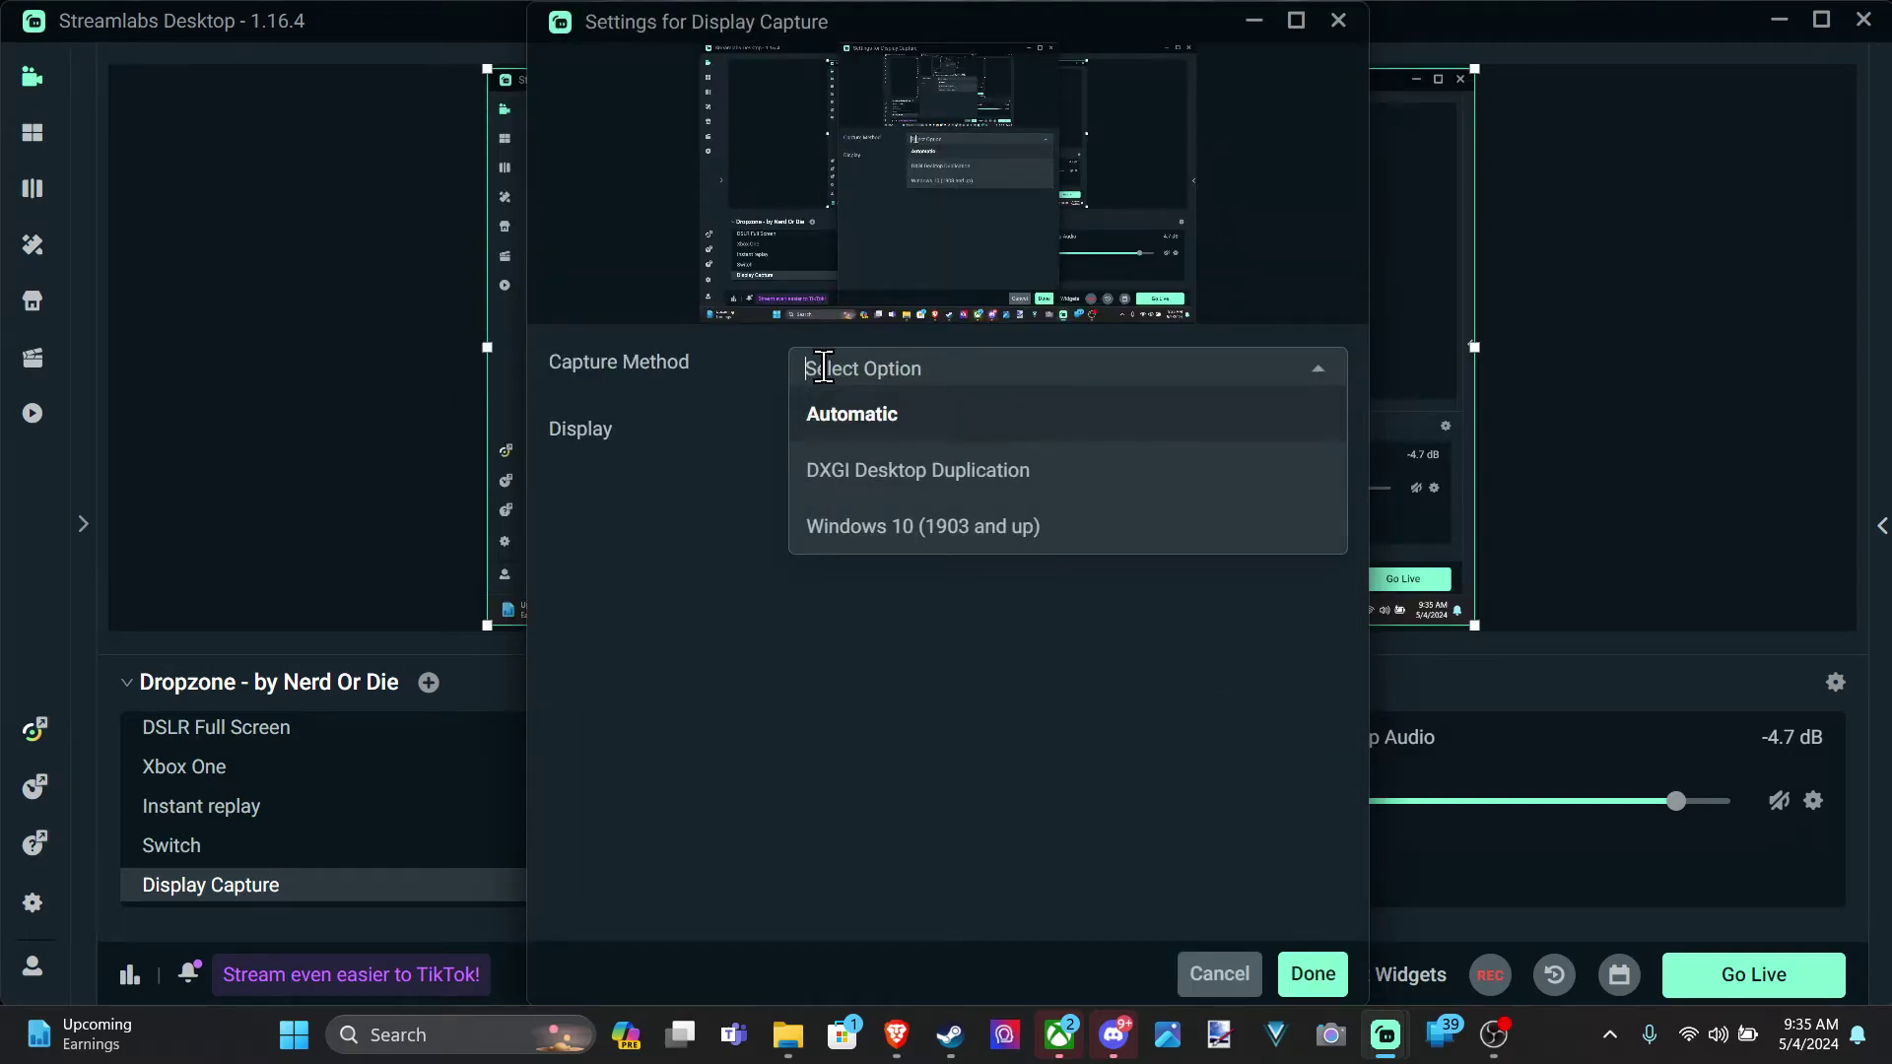
click(710, 375)
click(850, 434)
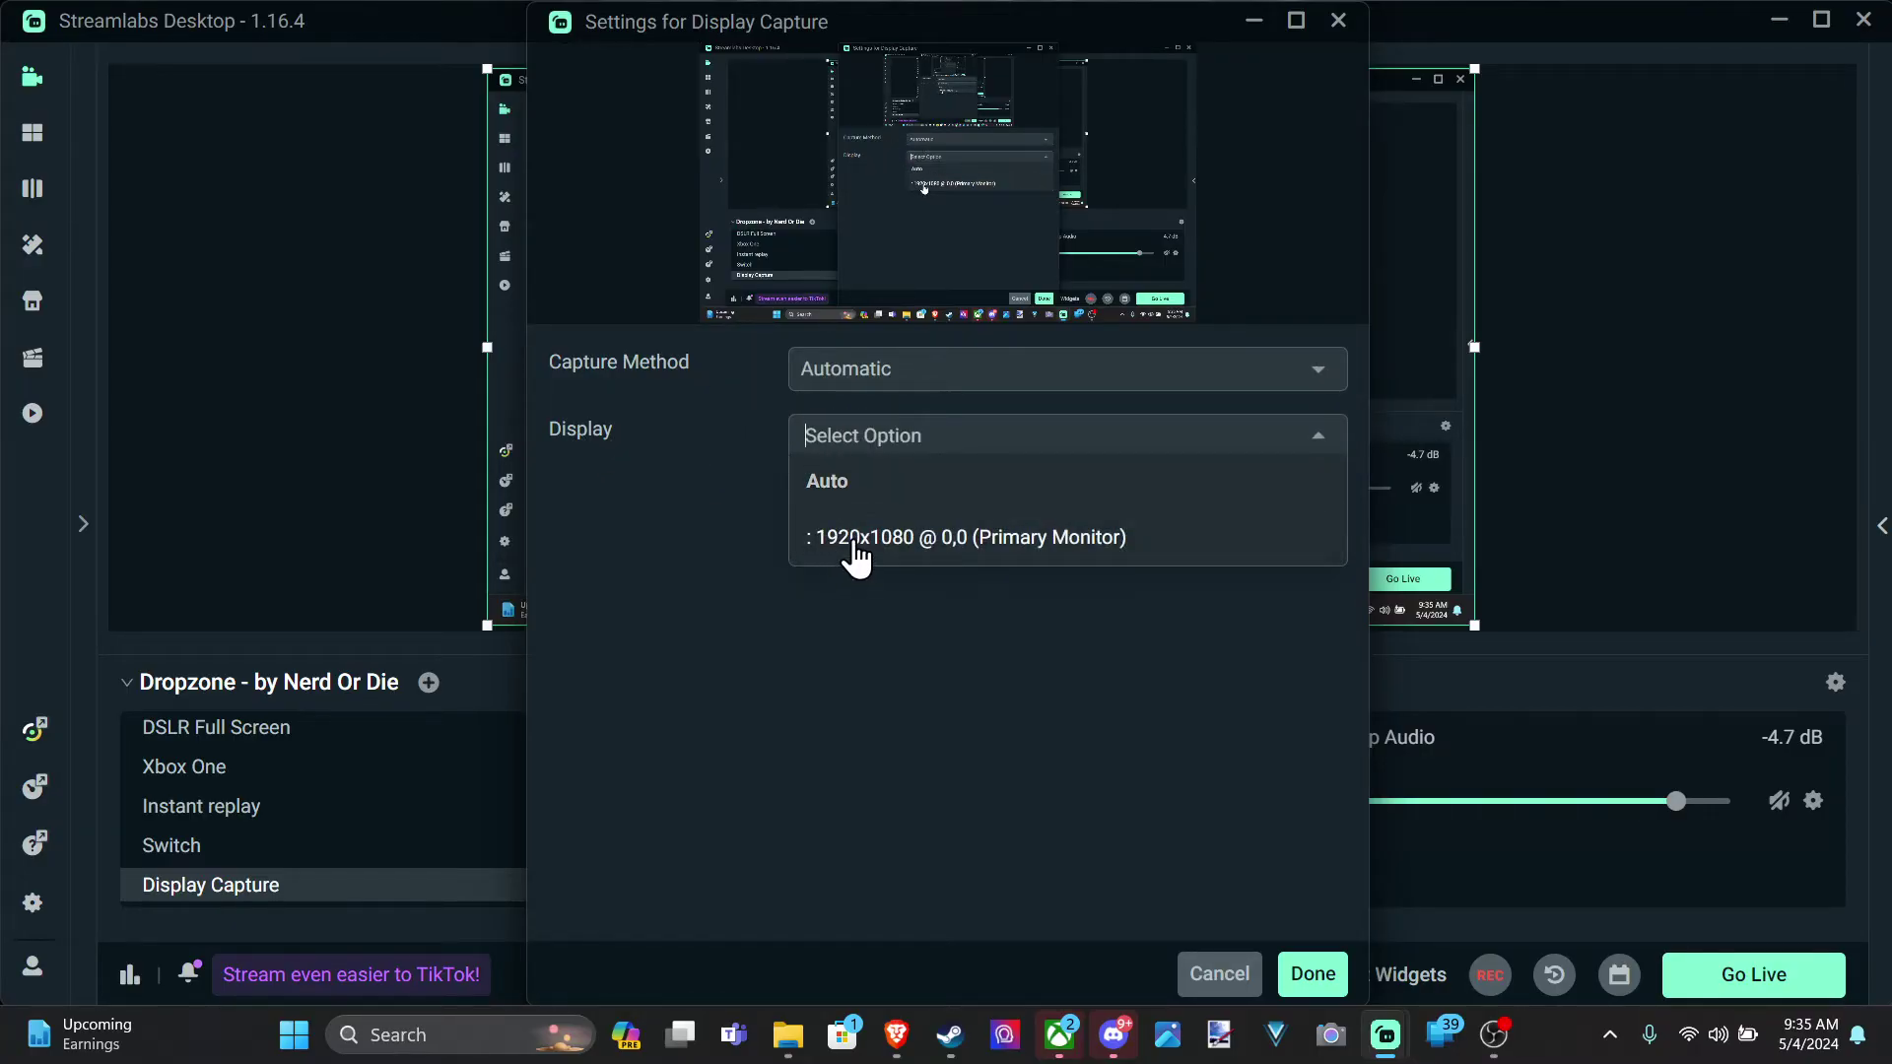
click(857, 542)
click(1313, 956)
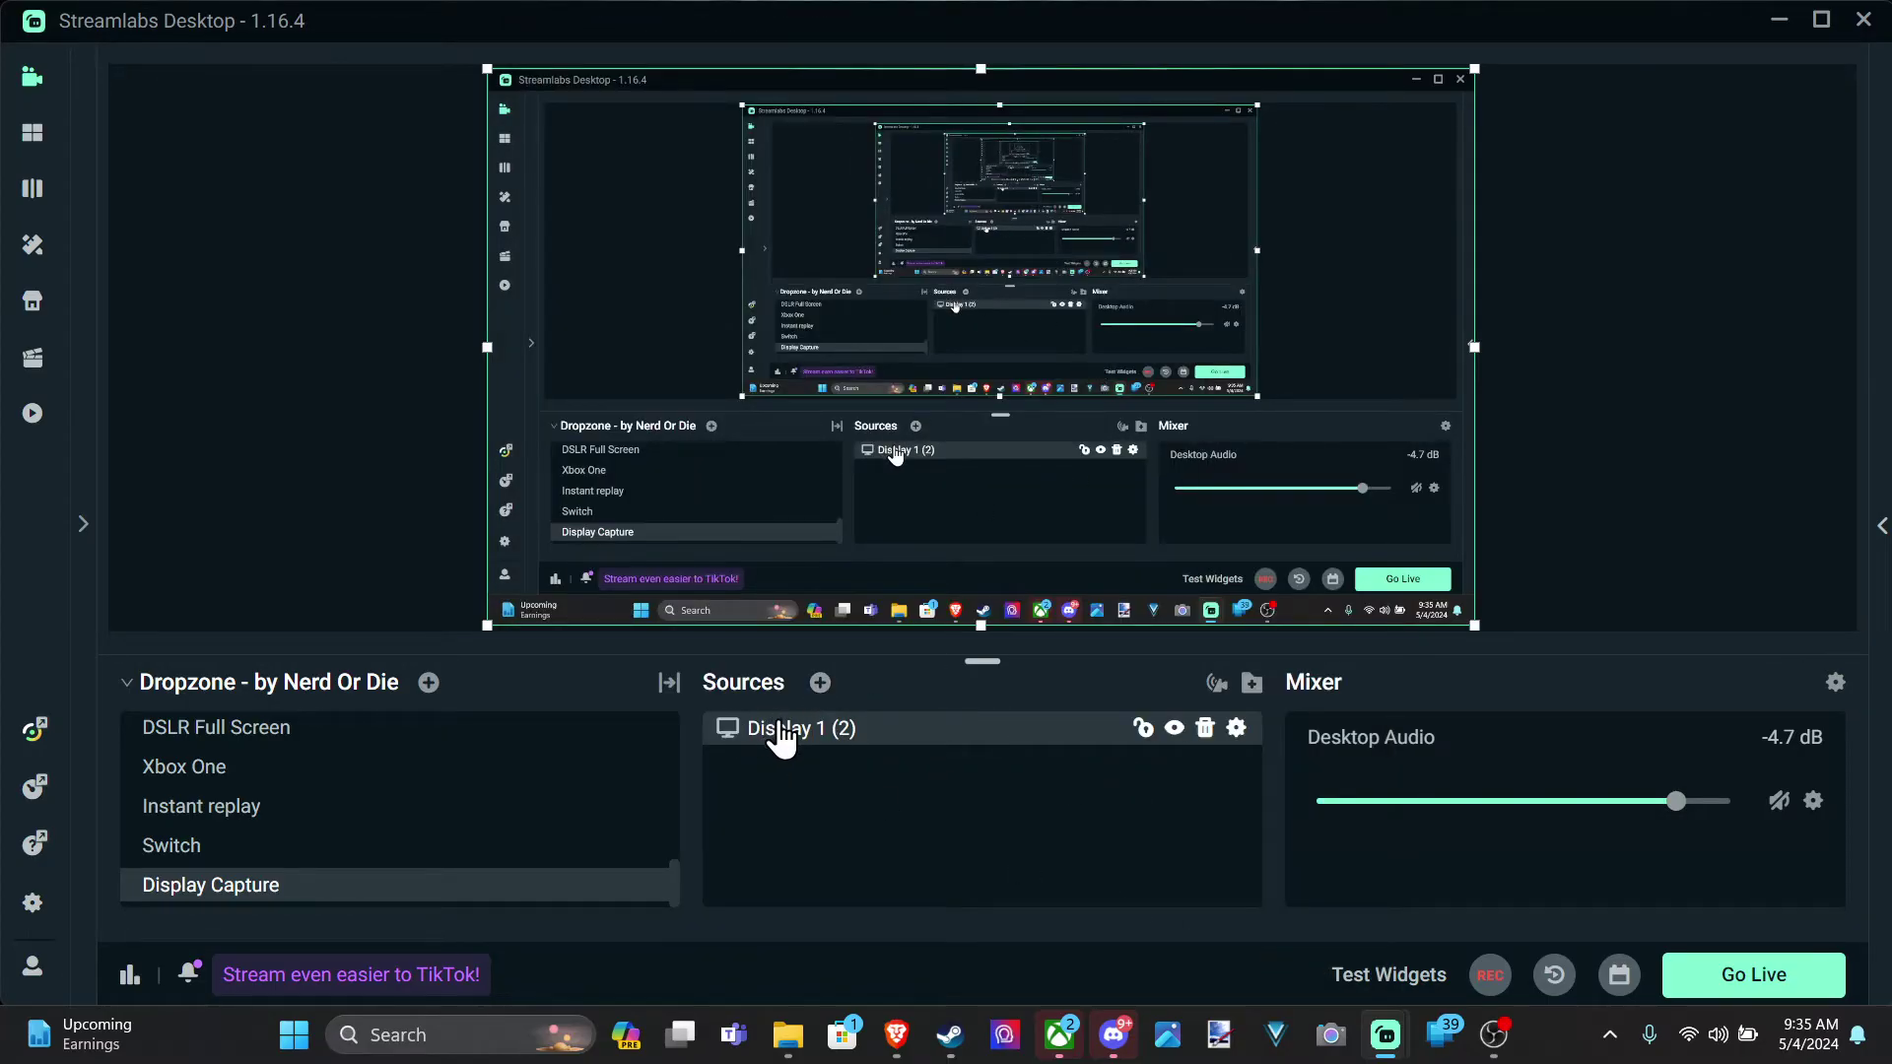
Step: Add a Game Capture source and rename it 'CS Go'
click(820, 683)
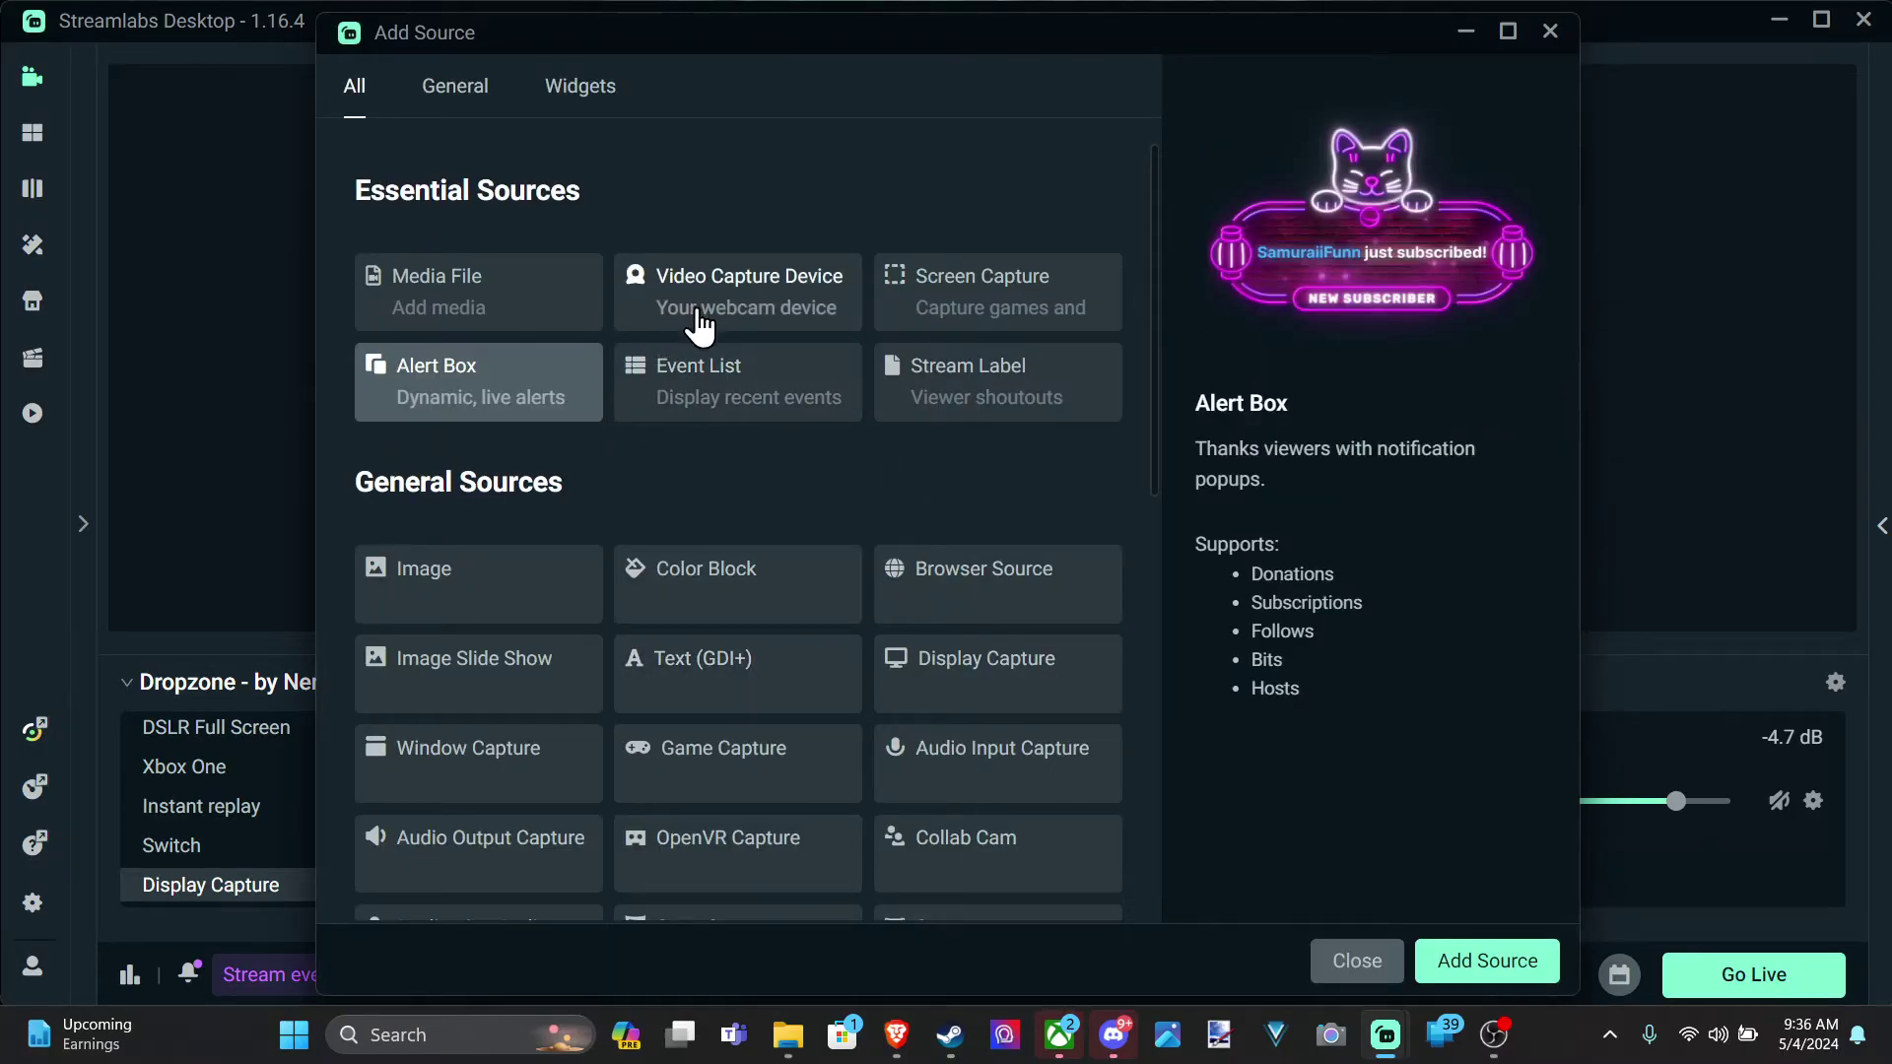
scroll(739, 481, down, 2)
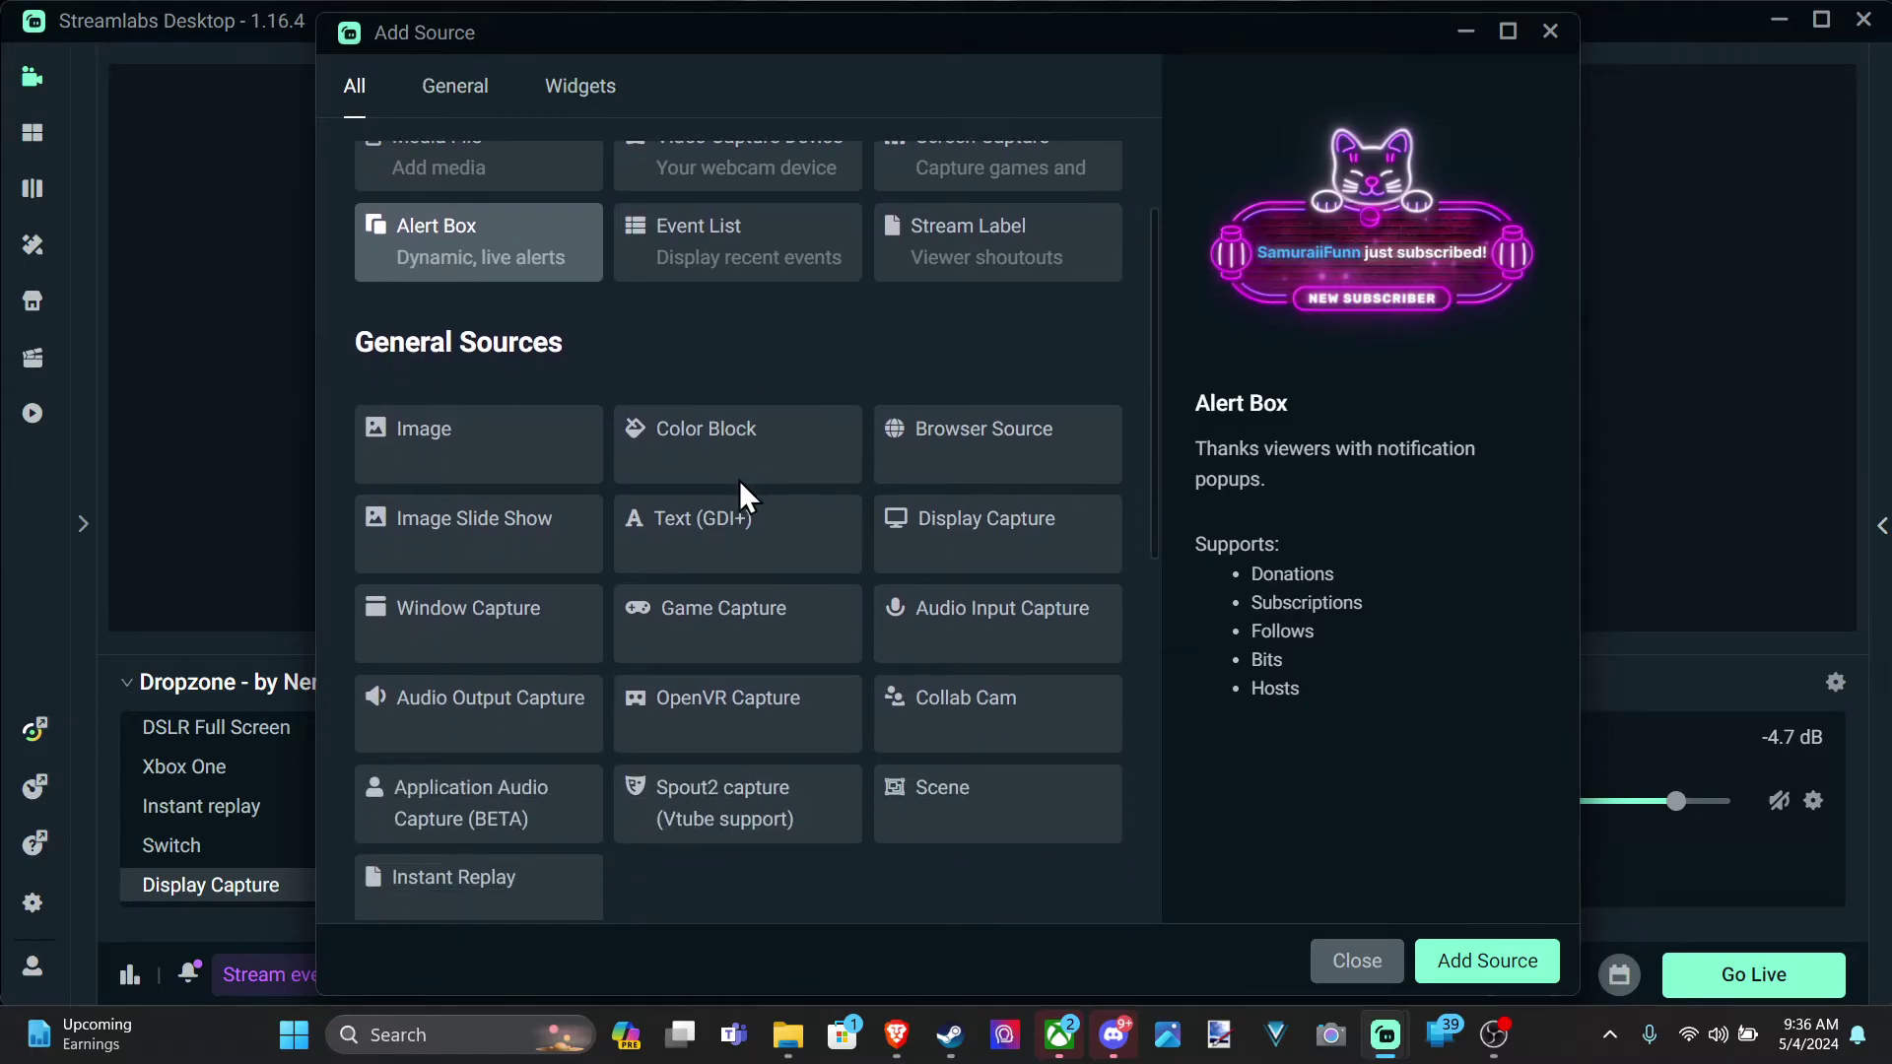
click(734, 642)
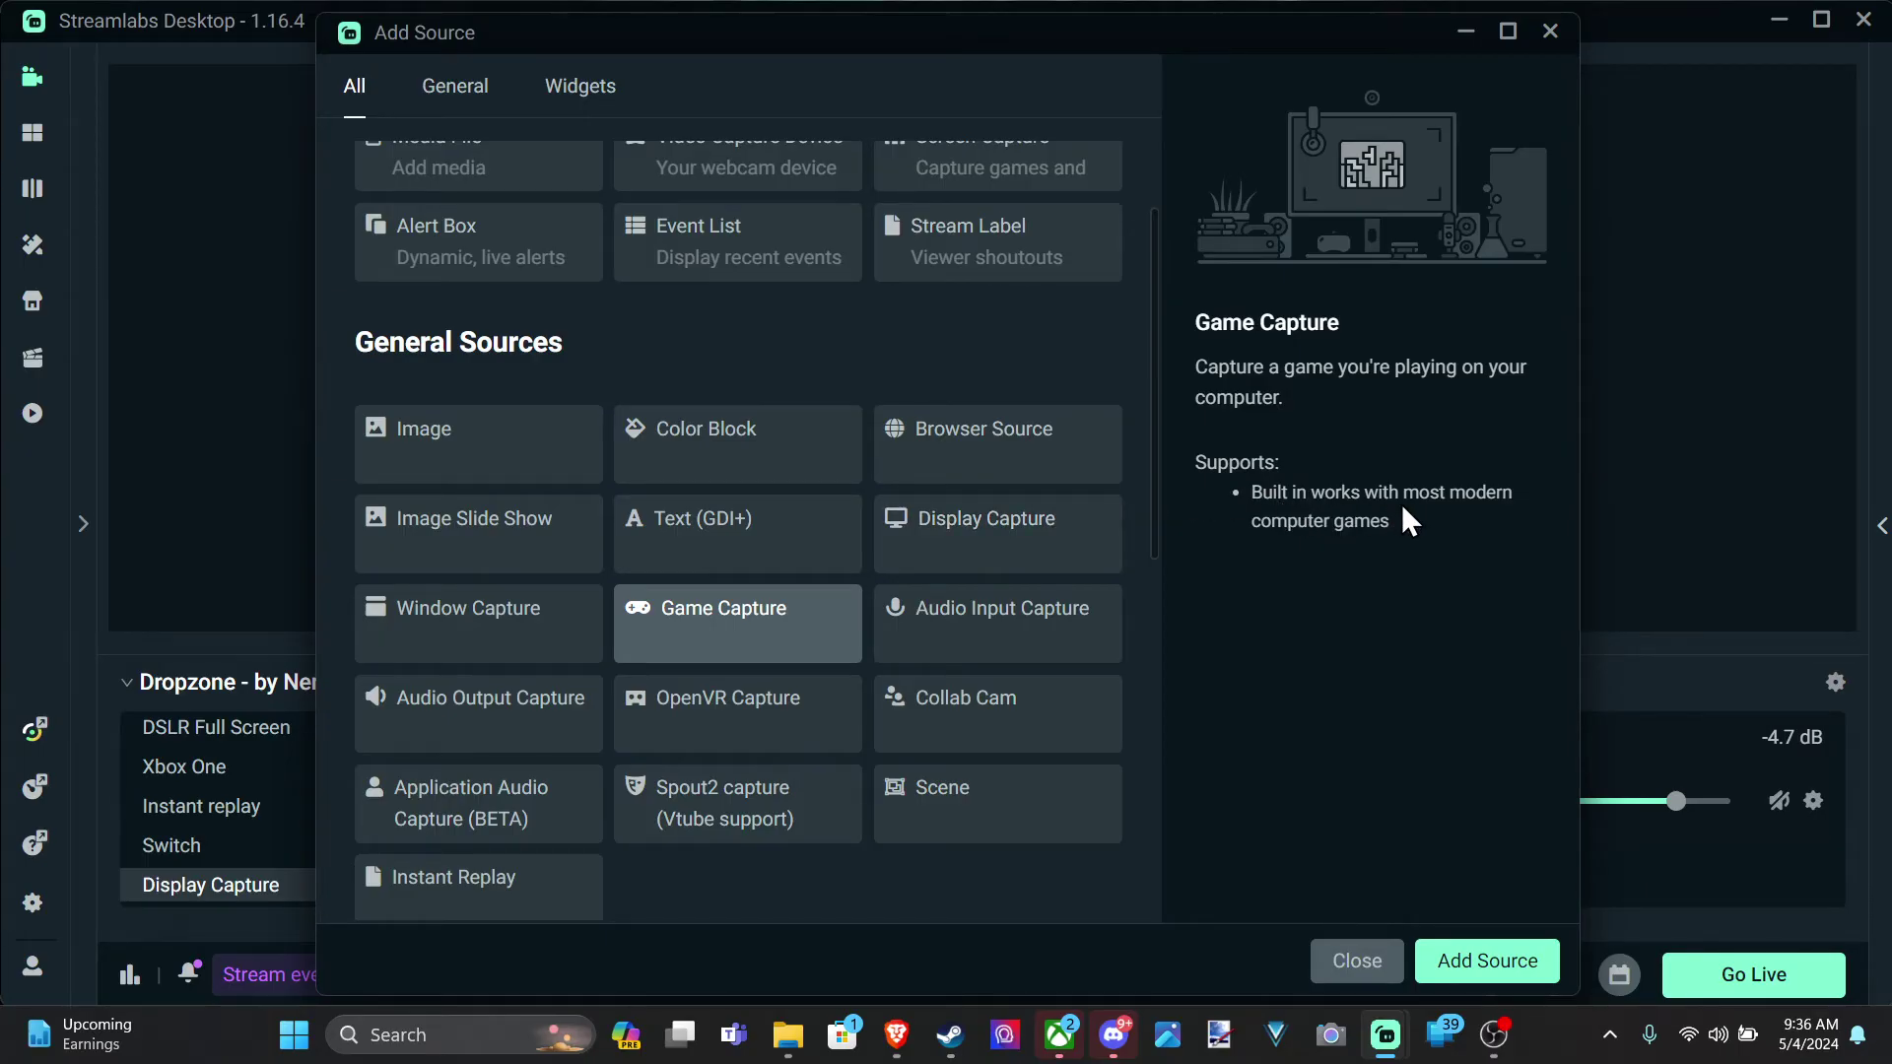
click(1471, 976)
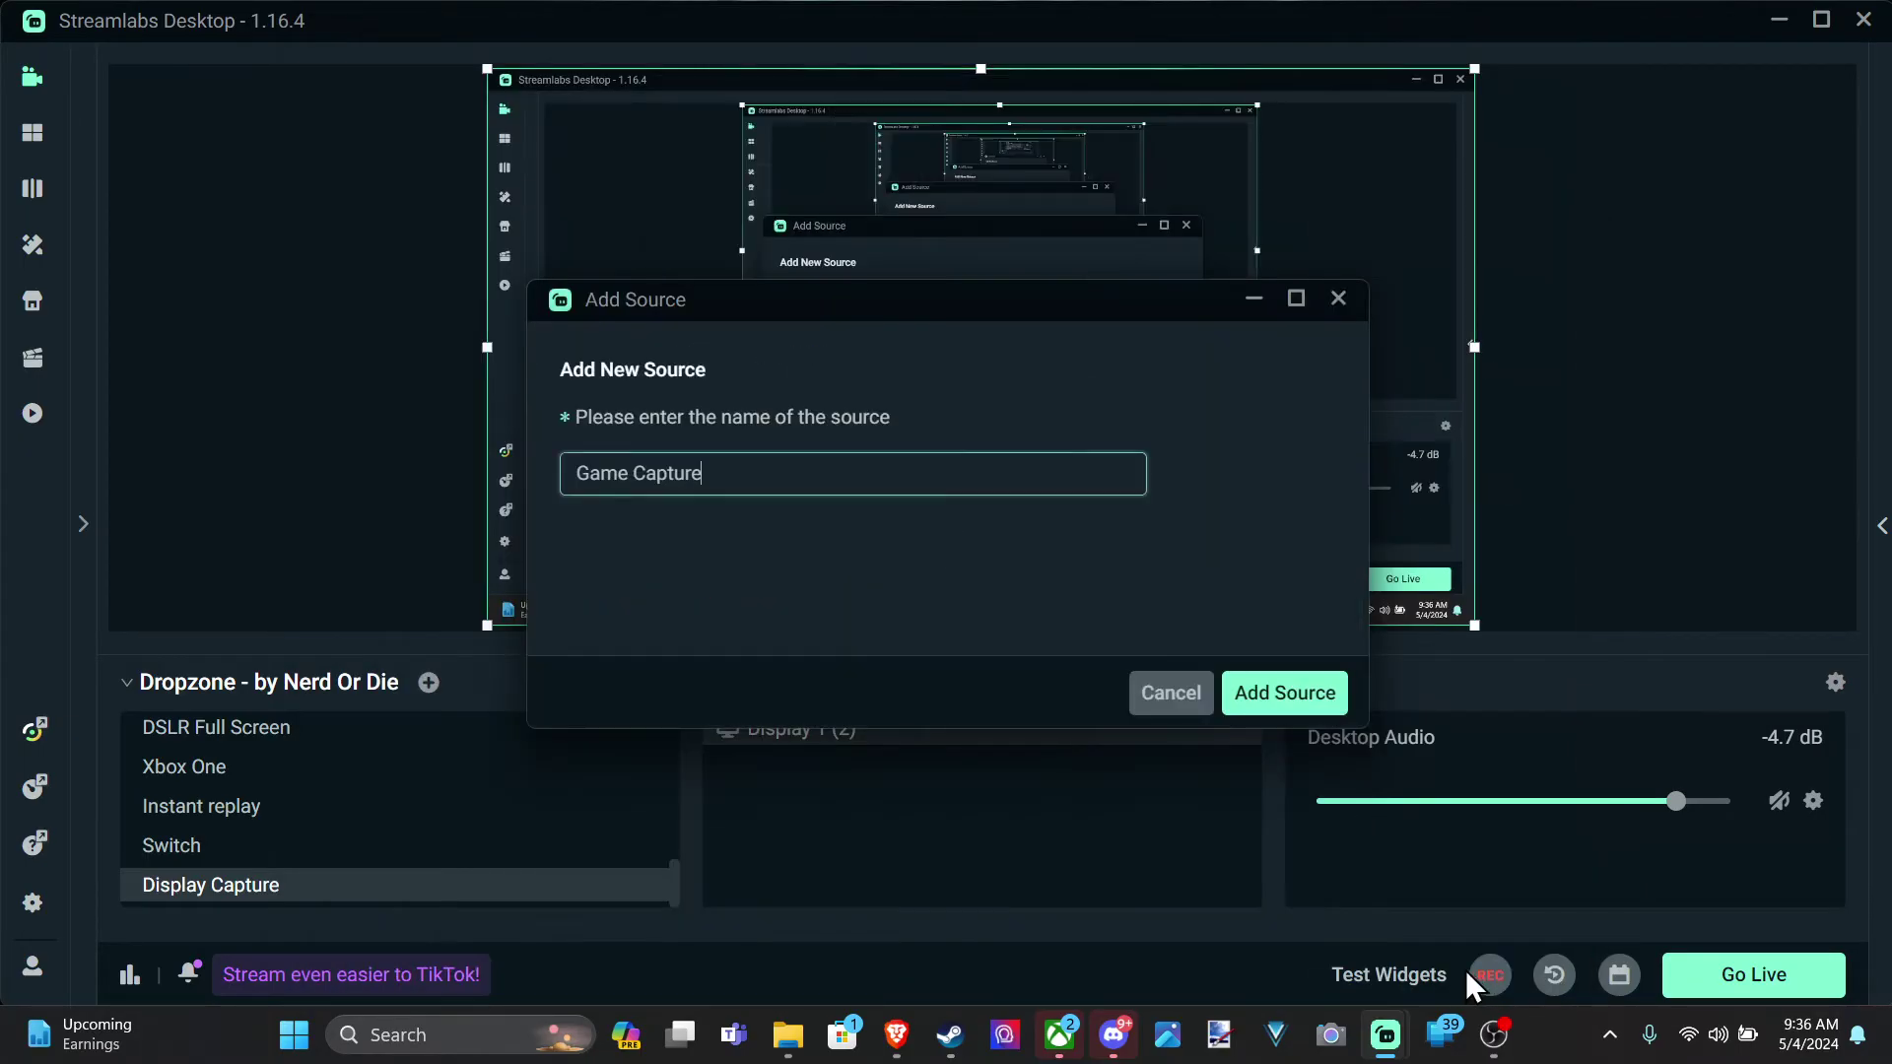
triple_click(794, 474)
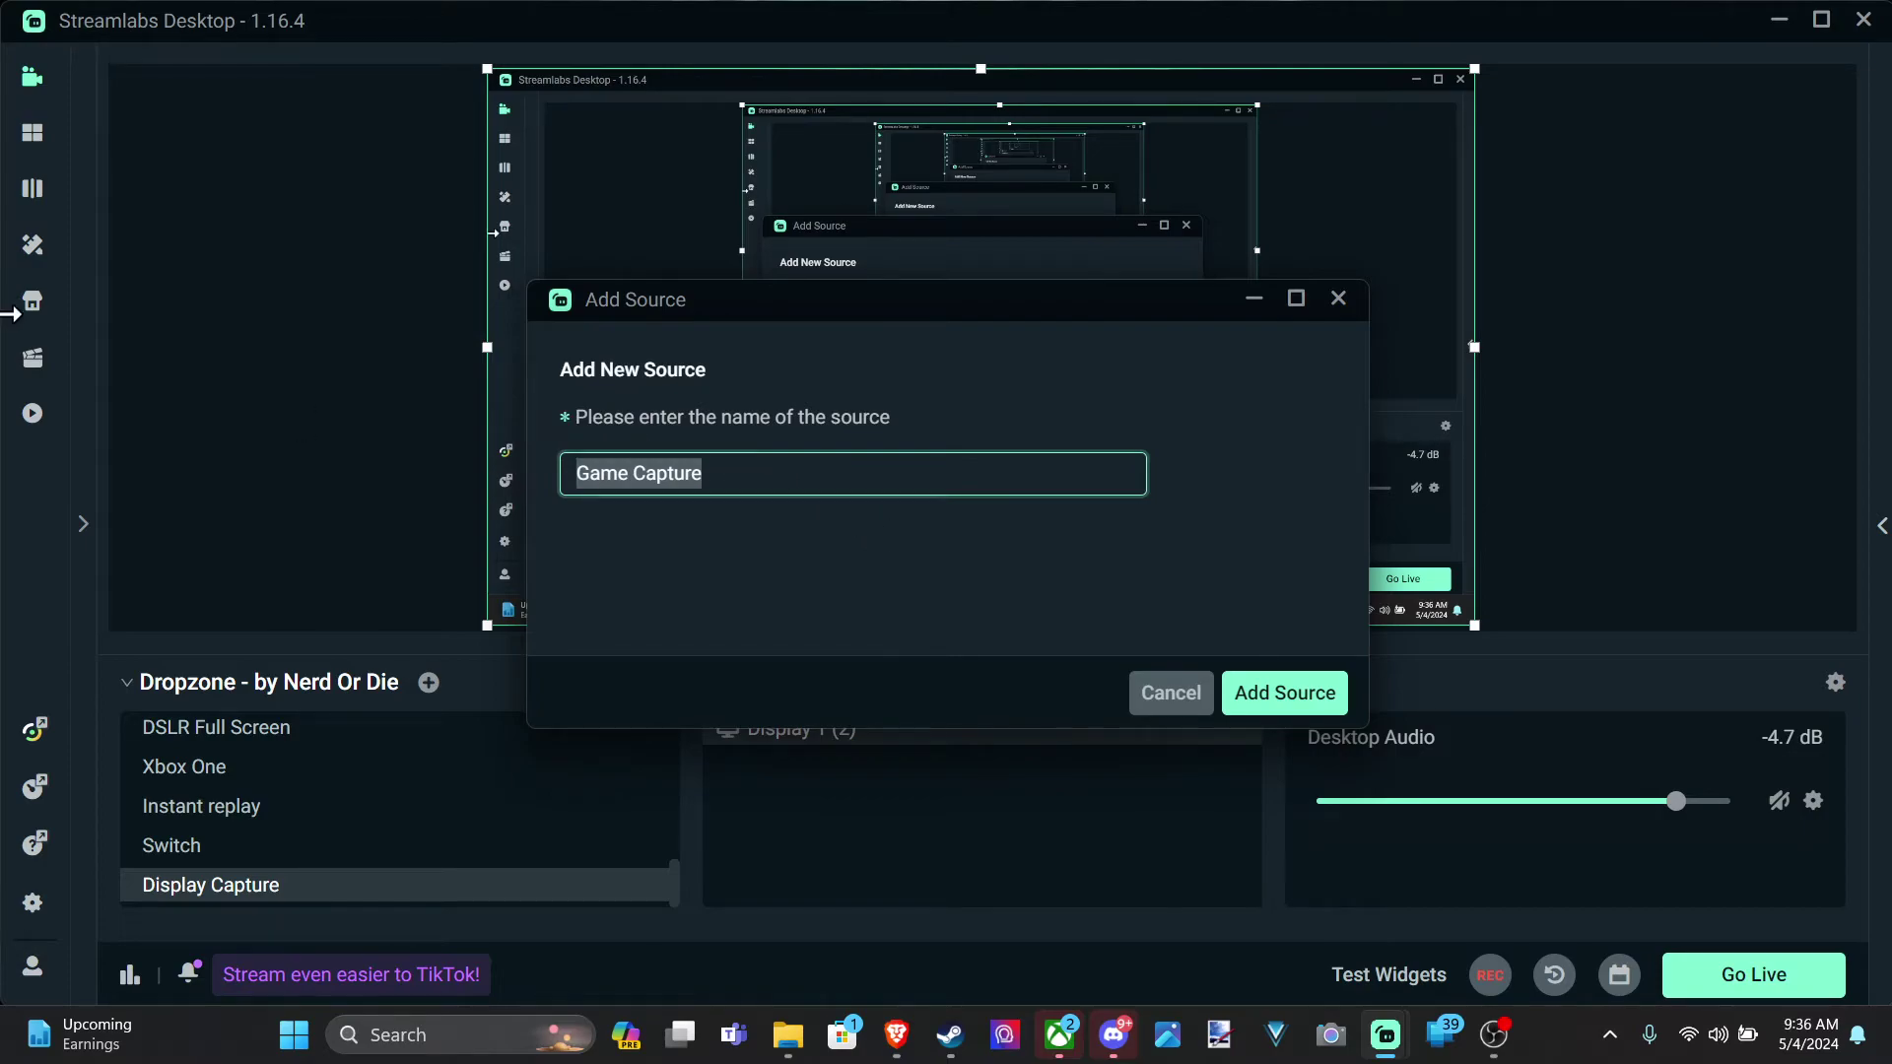
text(CS Go)
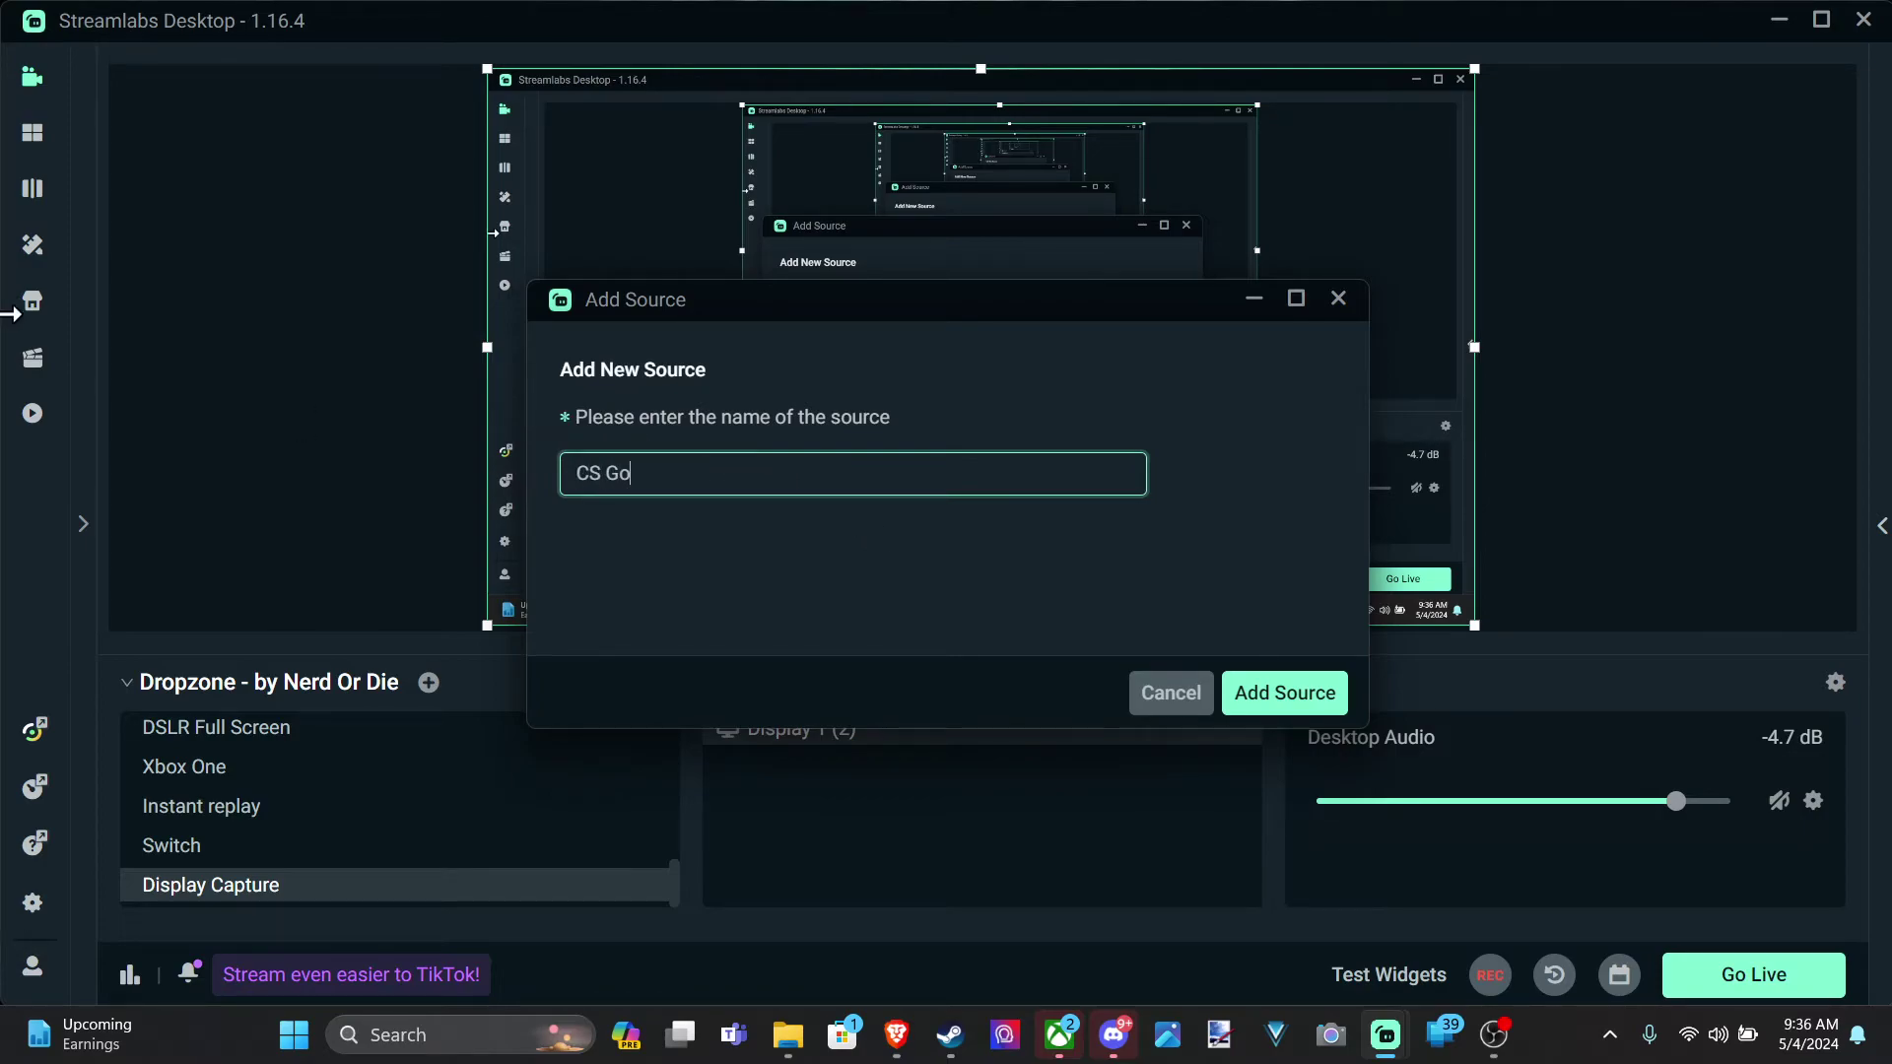
Step: Create the CS Go source and set its Mode to 'Capture any fullscreen application'
click(1277, 706)
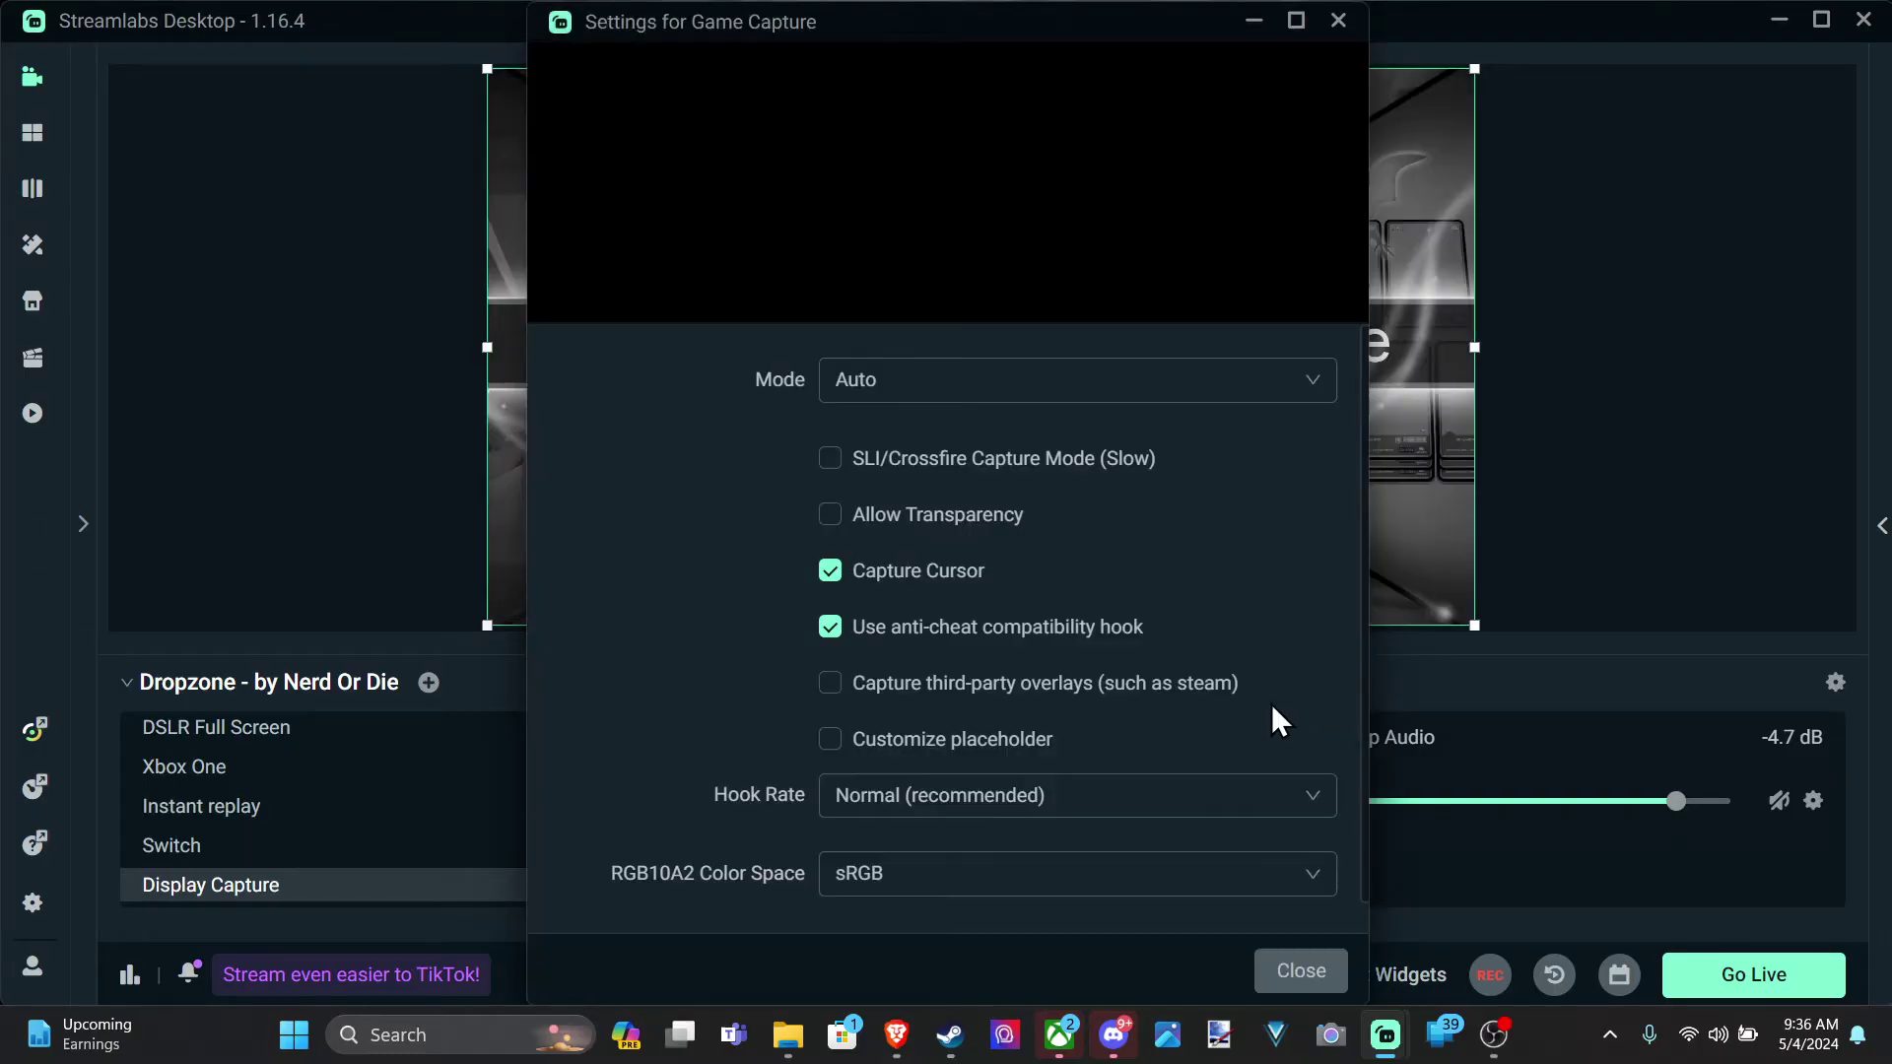
click(920, 394)
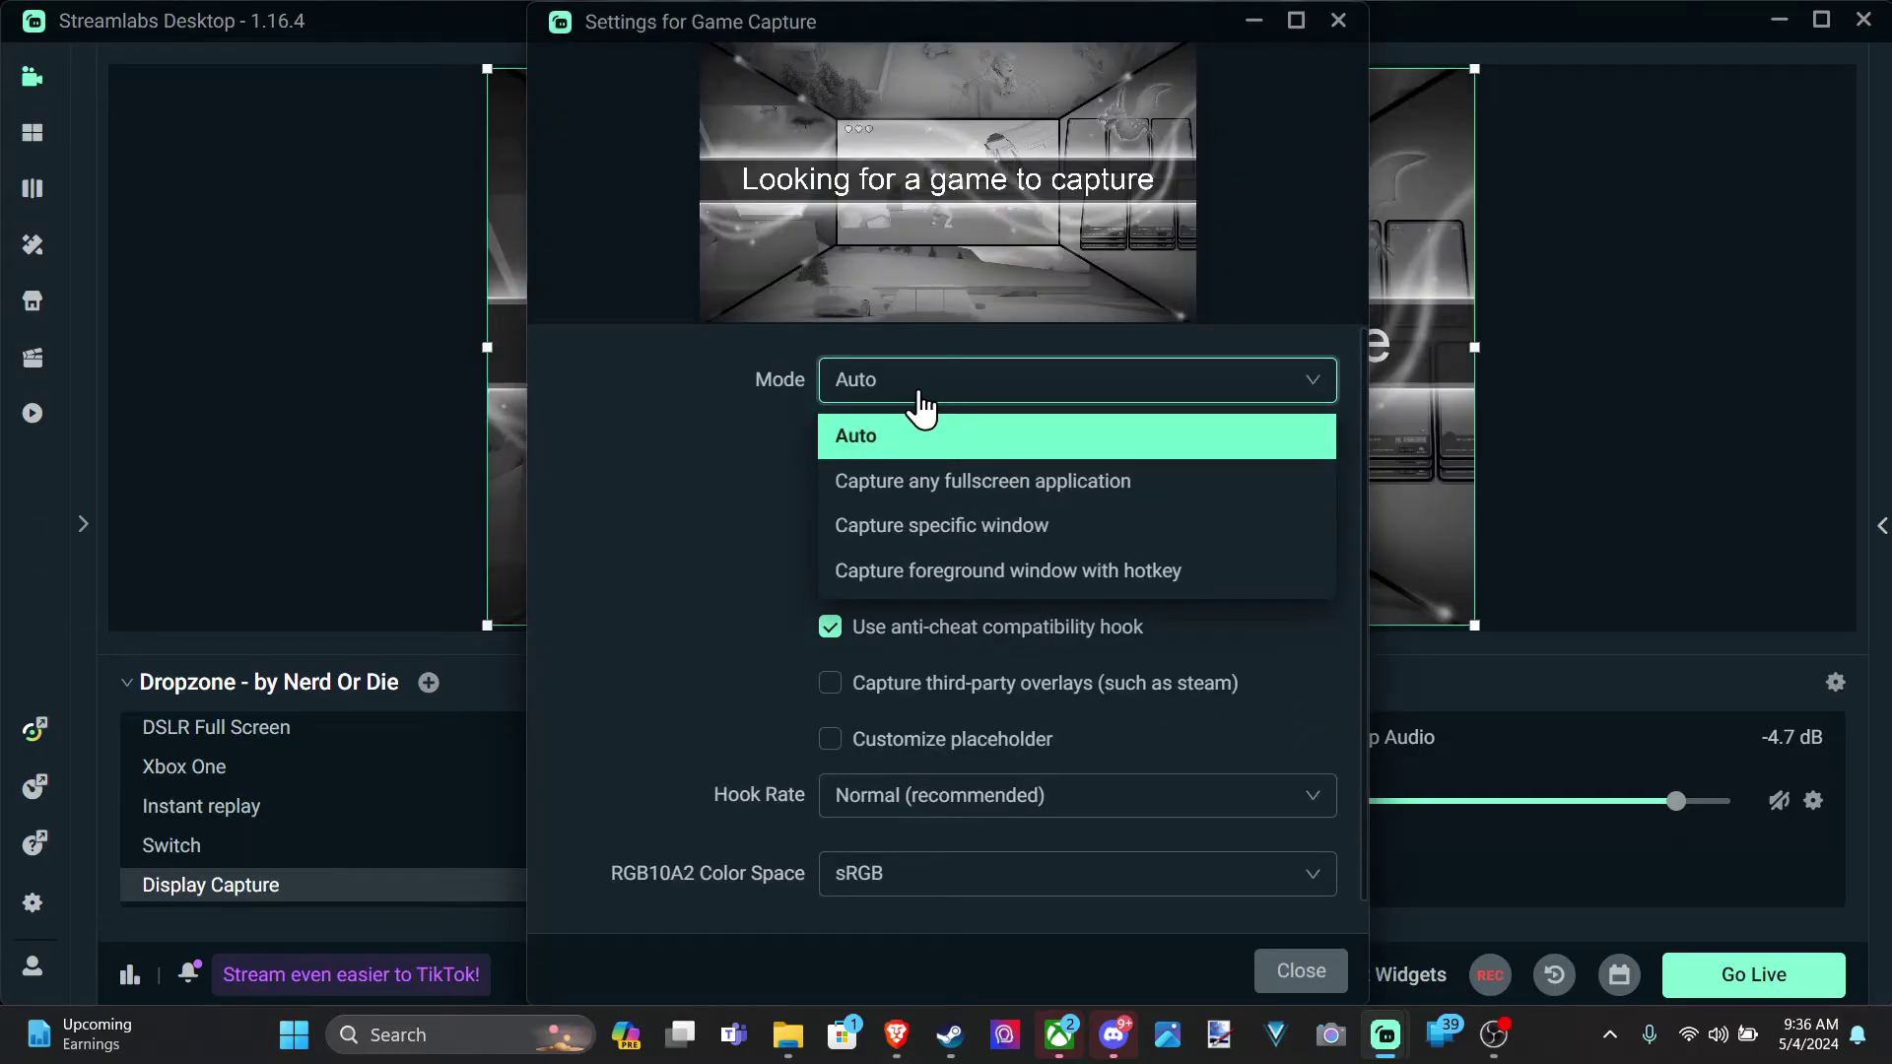
click(660, 372)
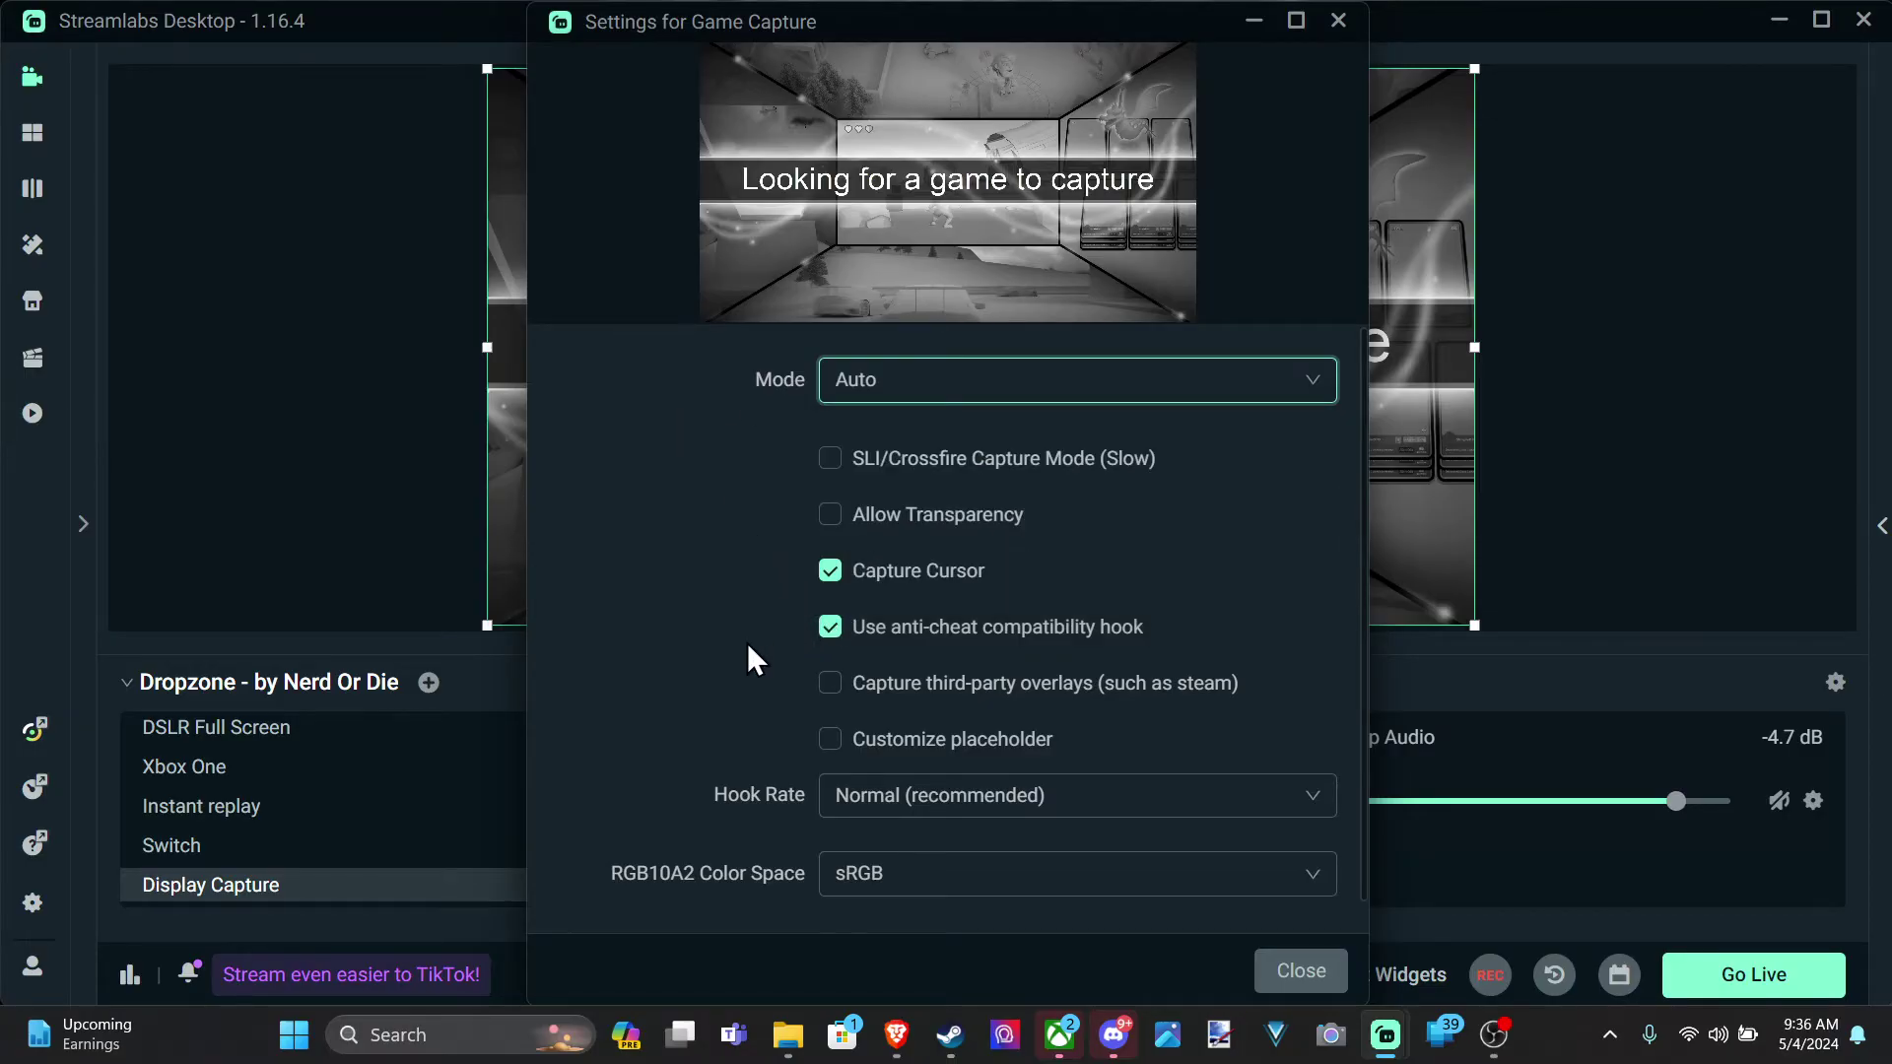
click(985, 391)
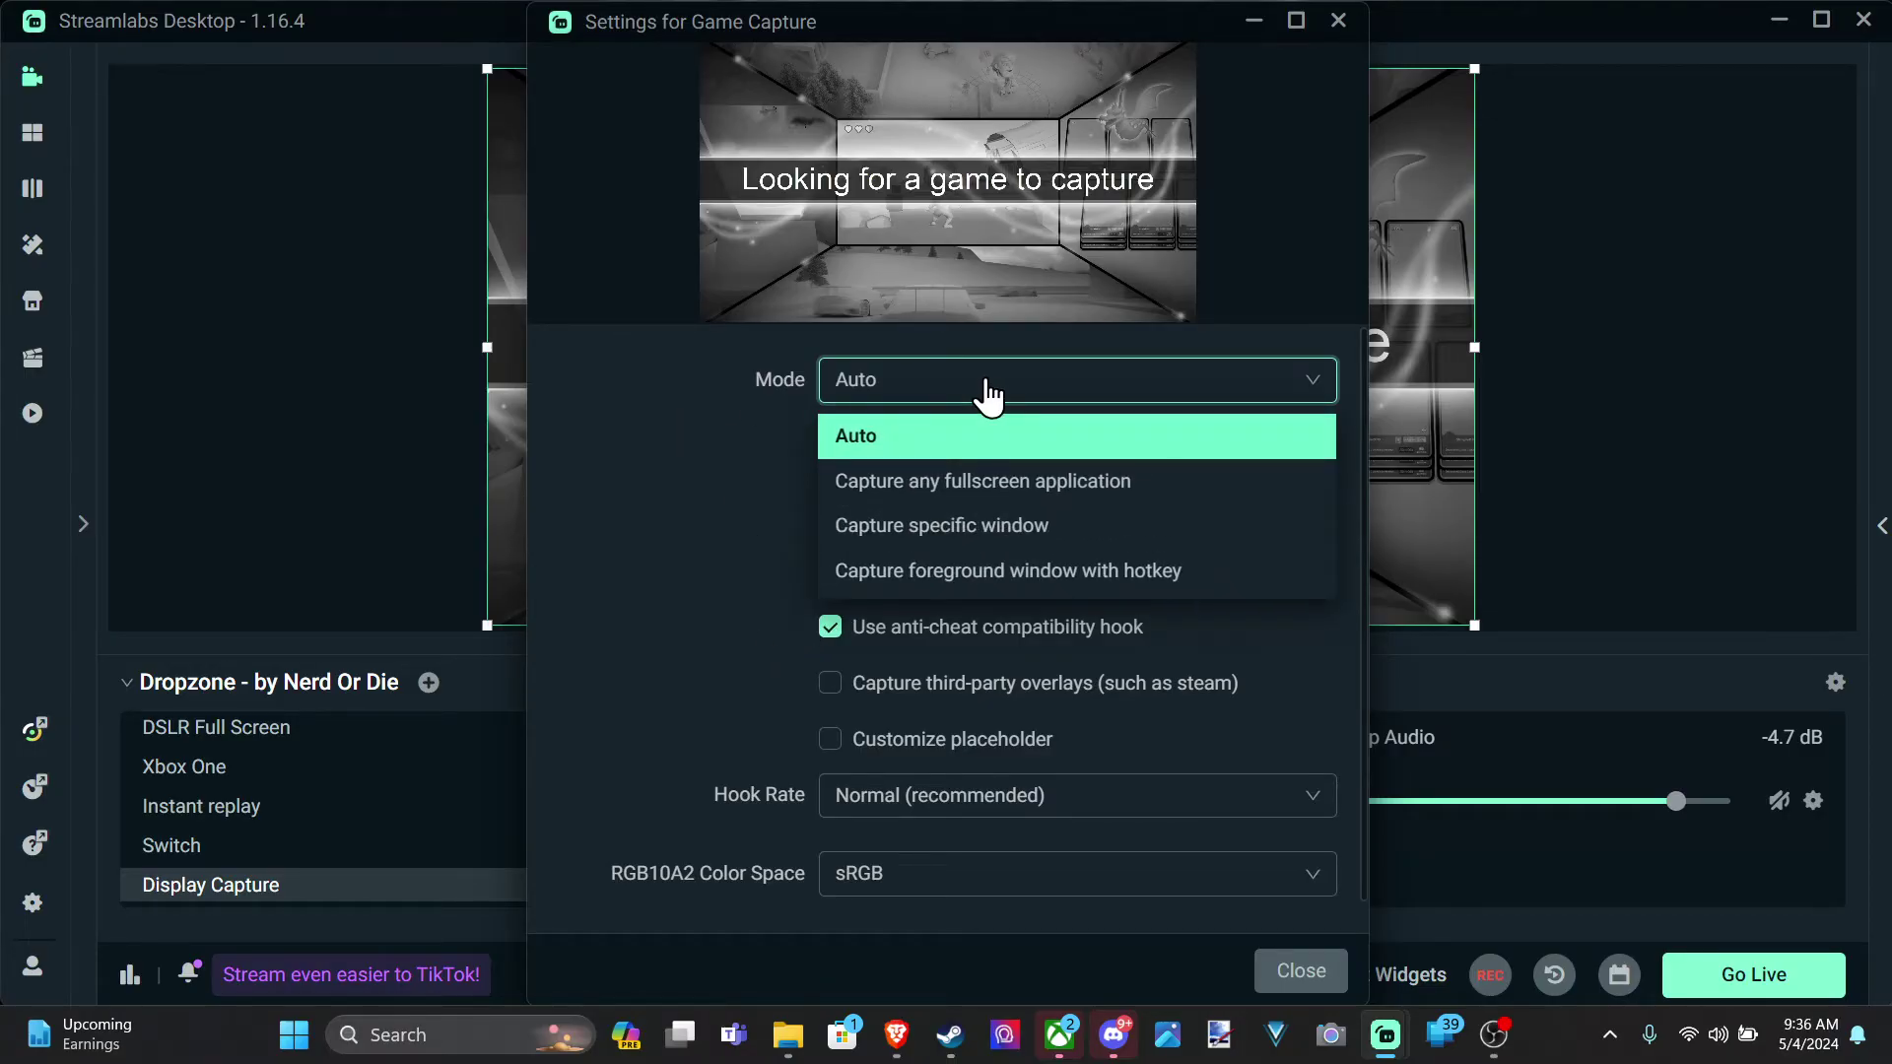
click(936, 489)
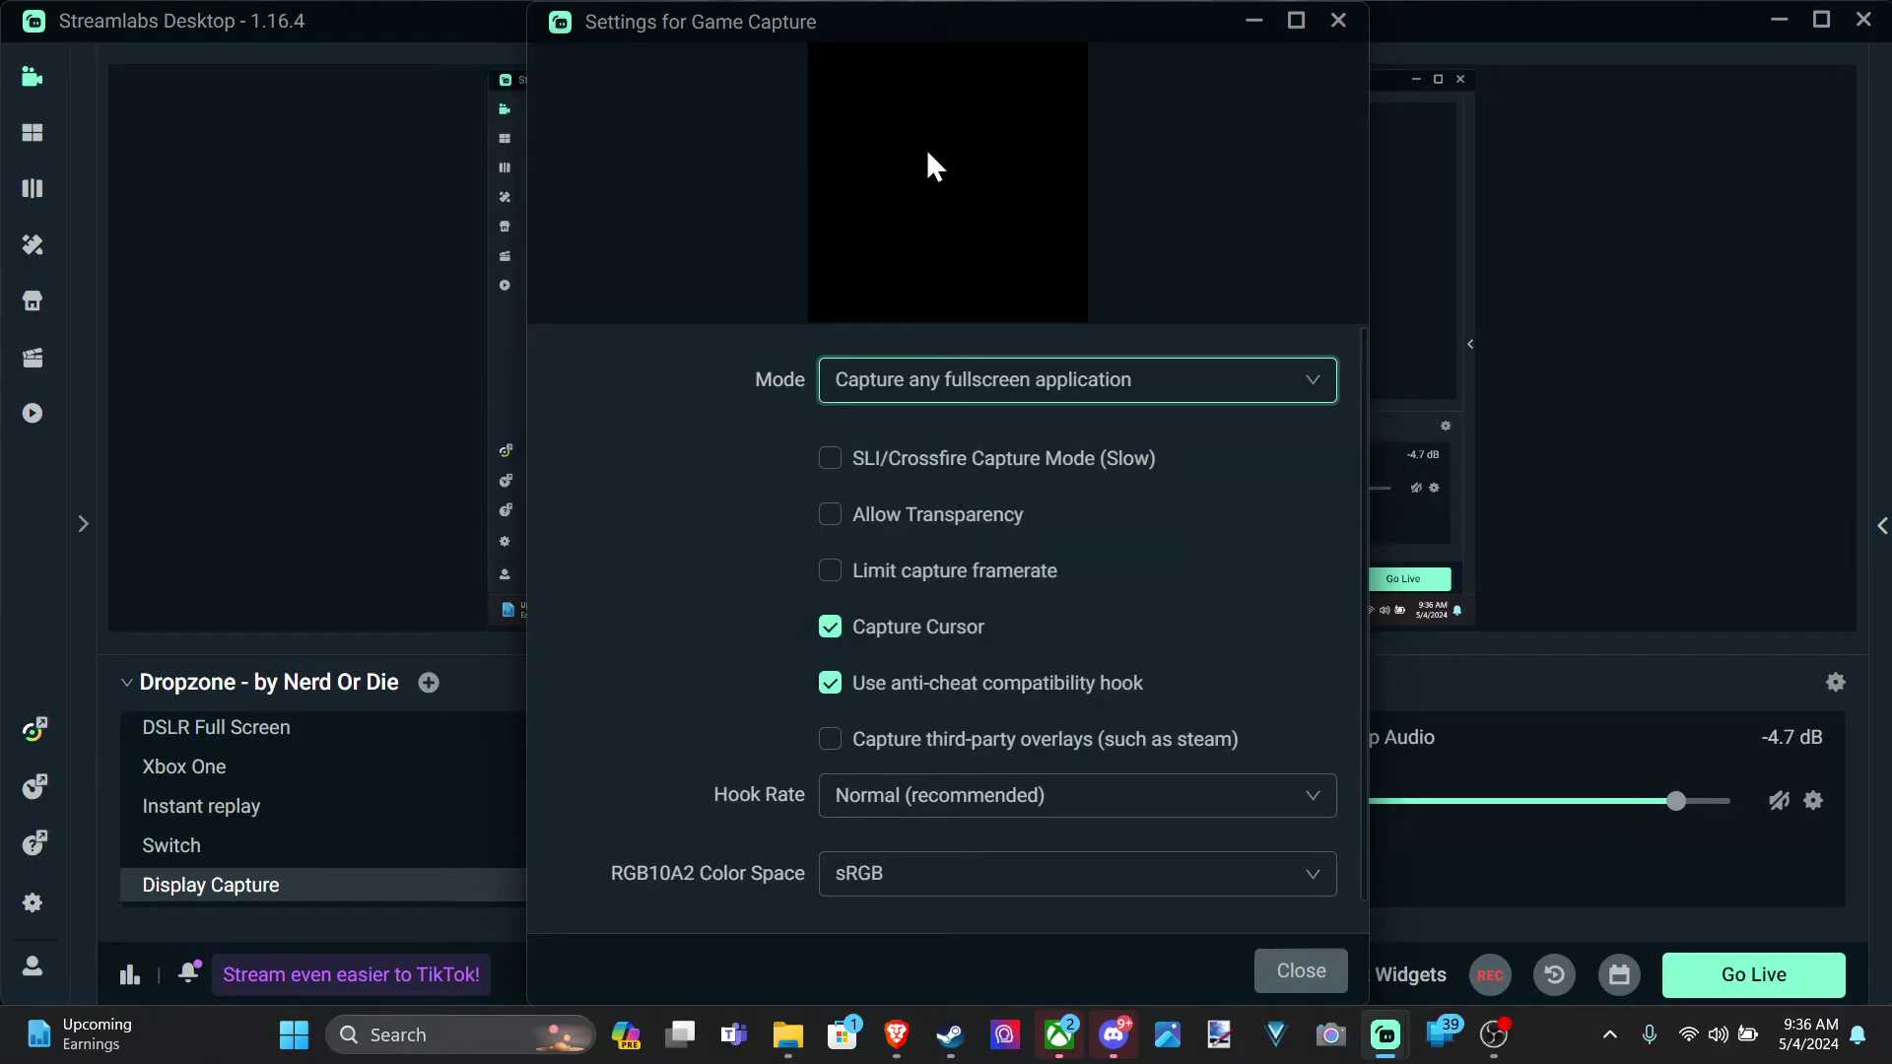
drag(817, 14, 826, 75)
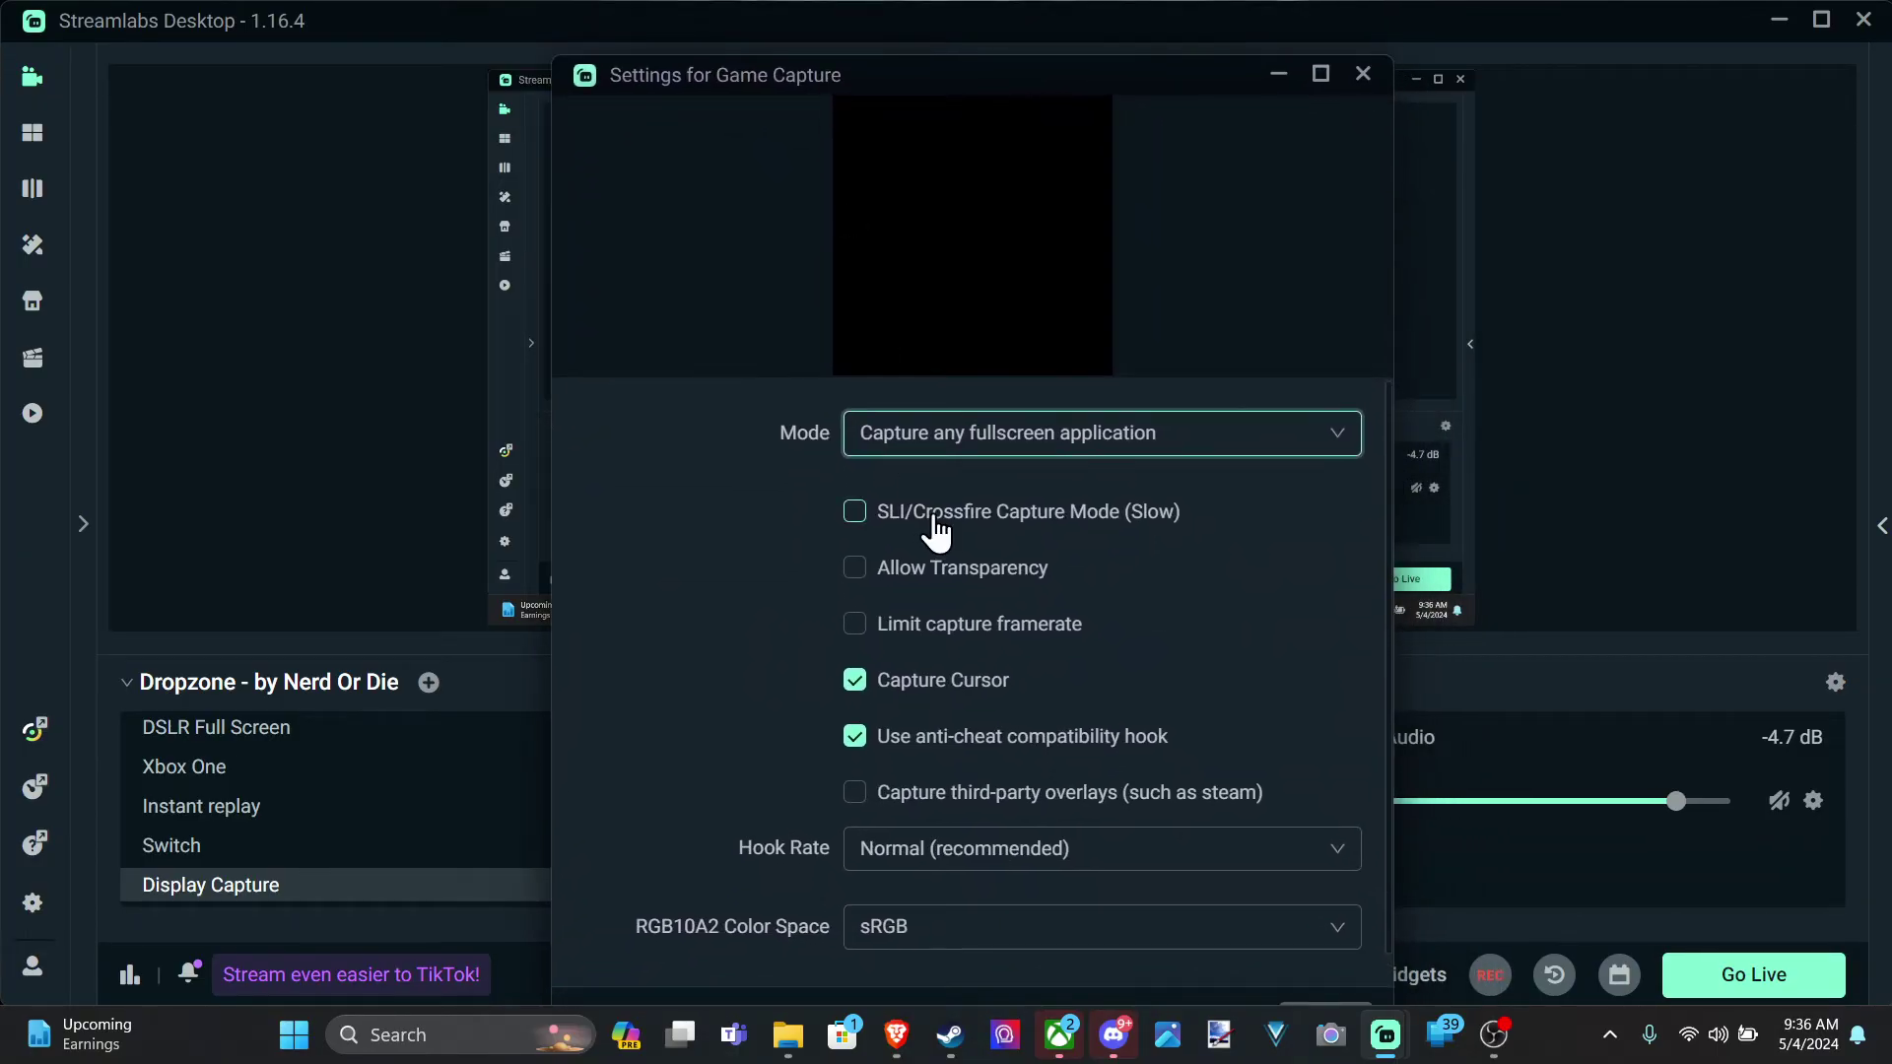
Step: Switch Mode to 'Capture specific window' and target the Xbox app window
click(938, 444)
click(994, 583)
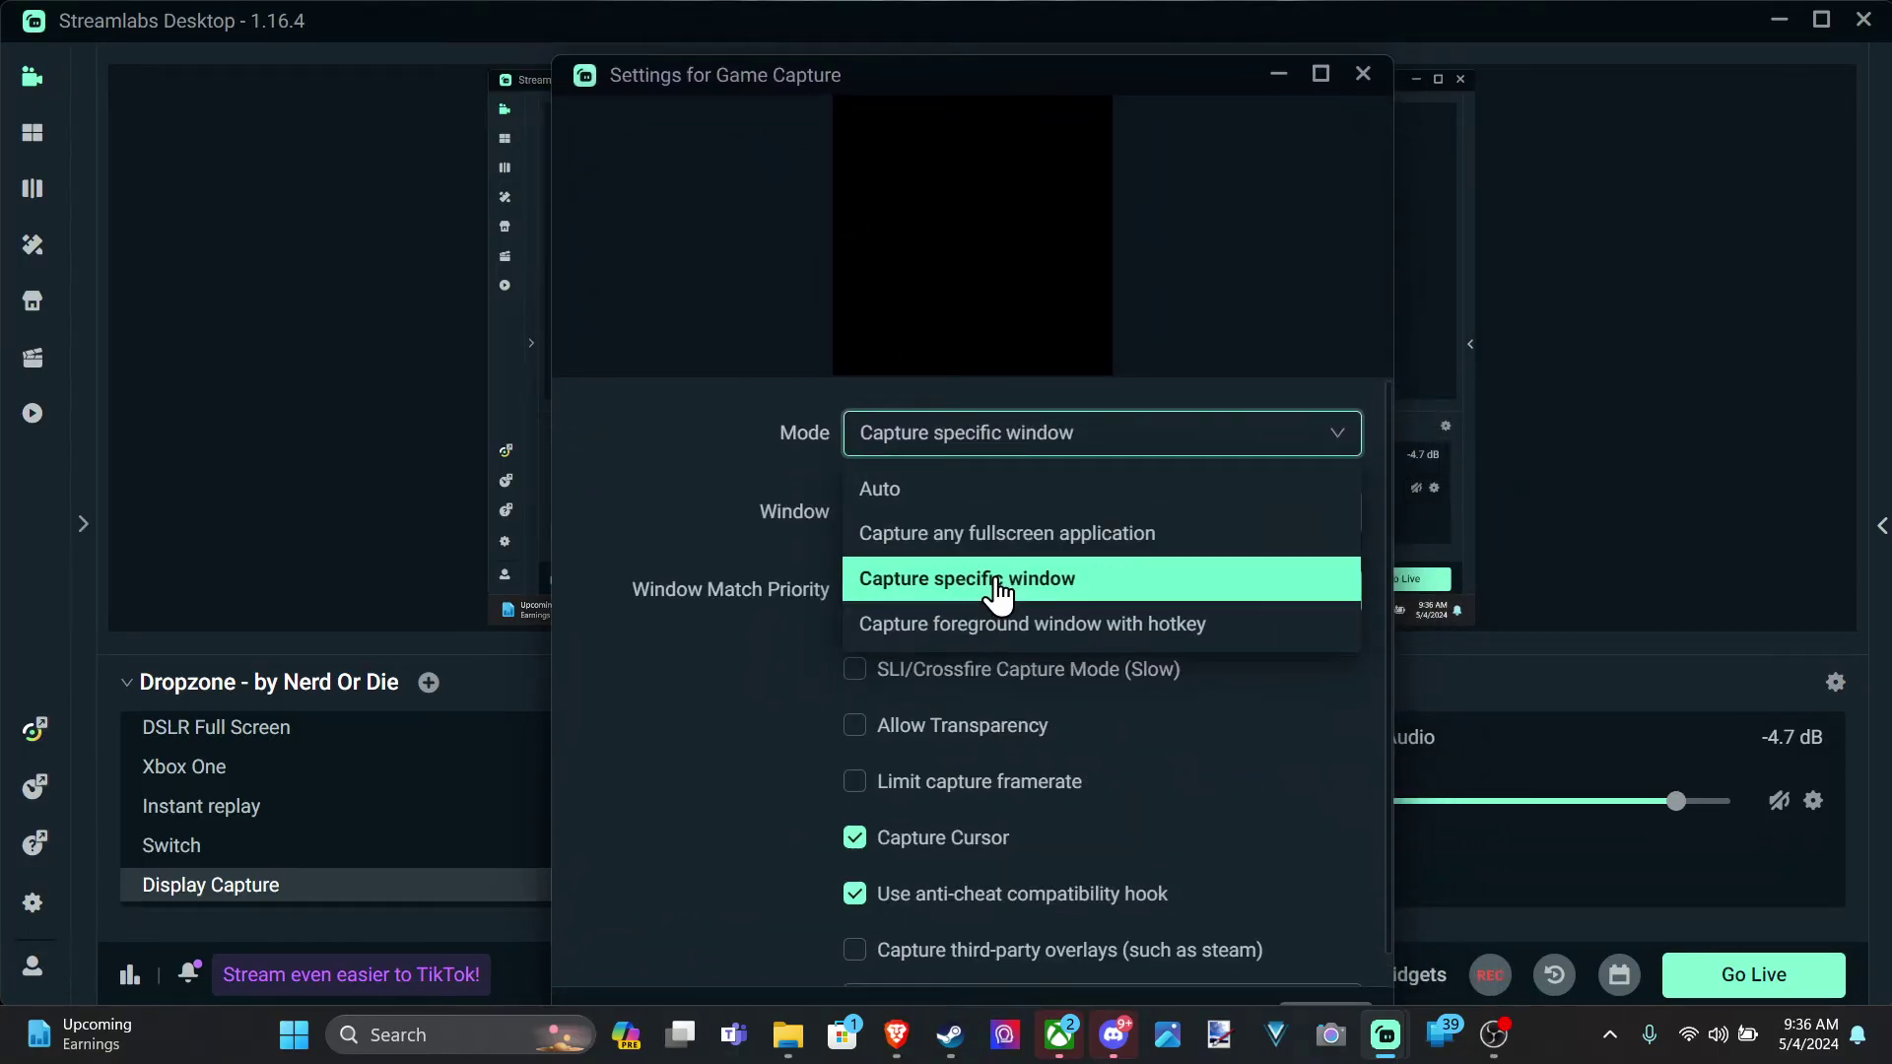
click(961, 520)
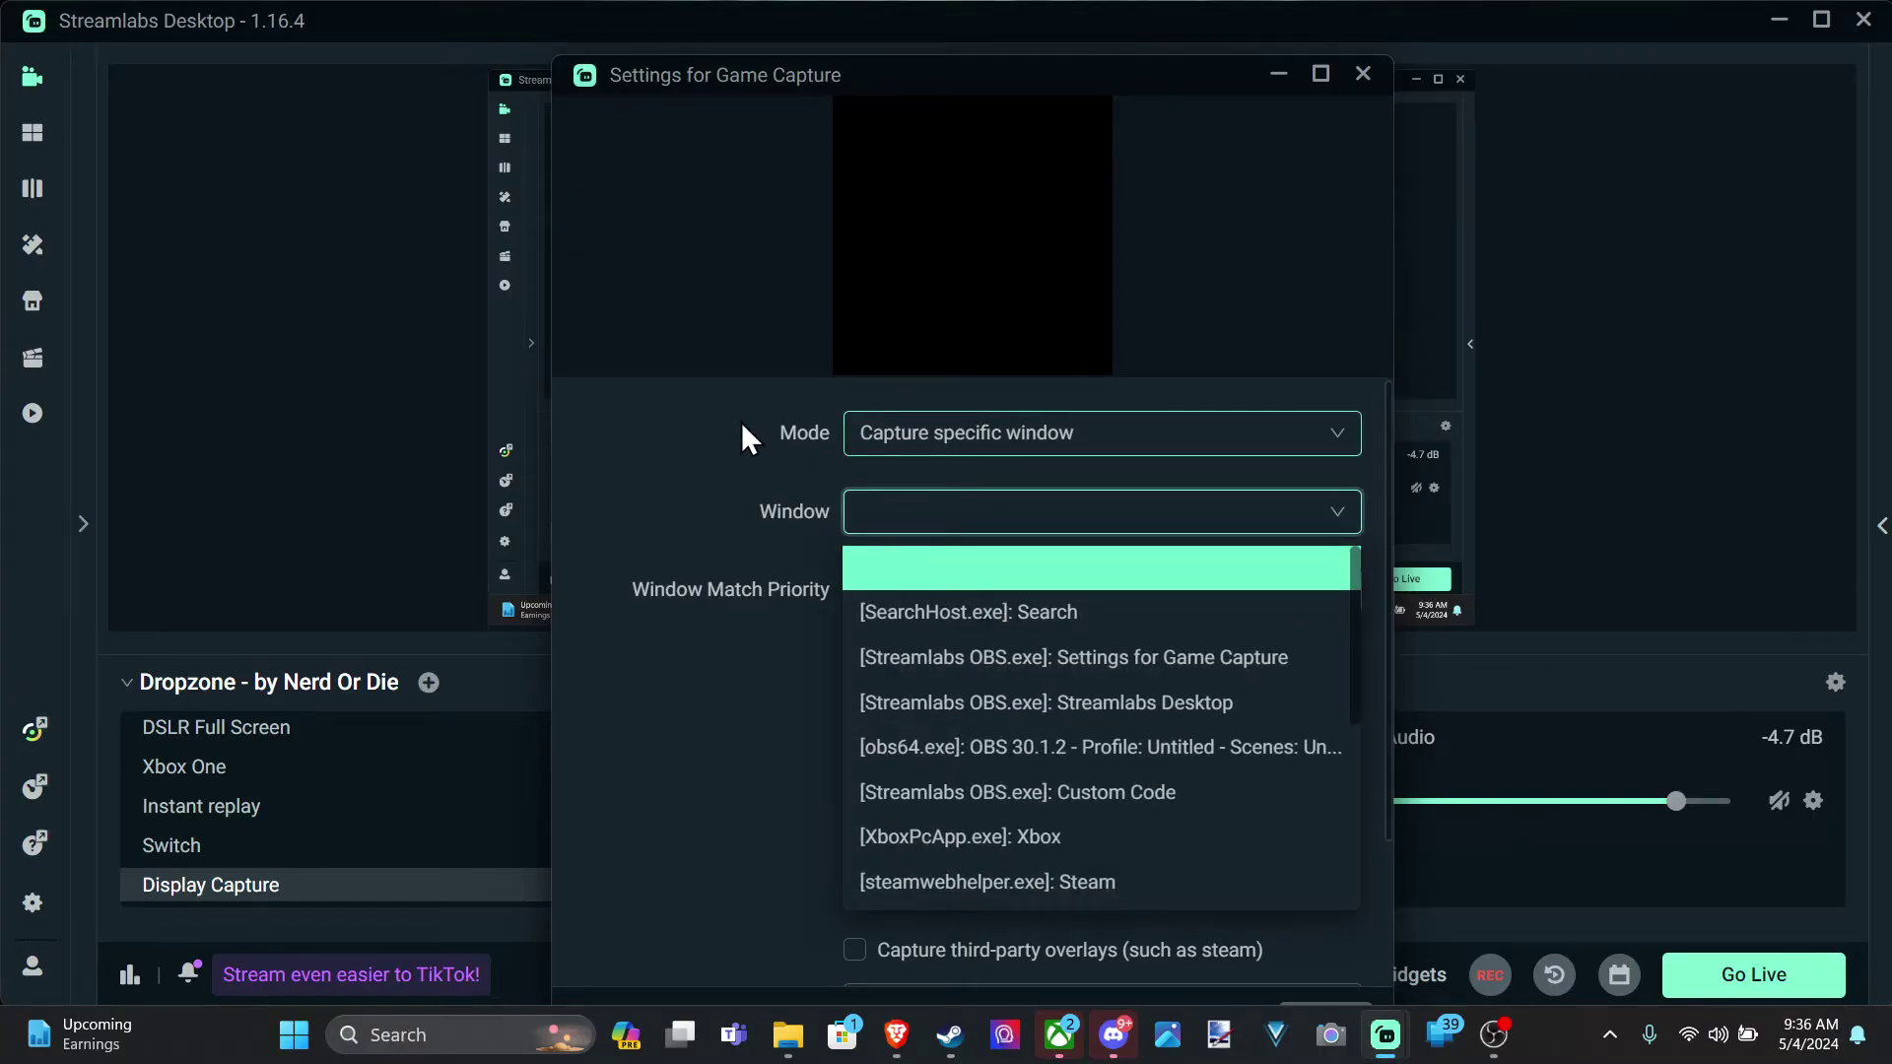
click(1007, 838)
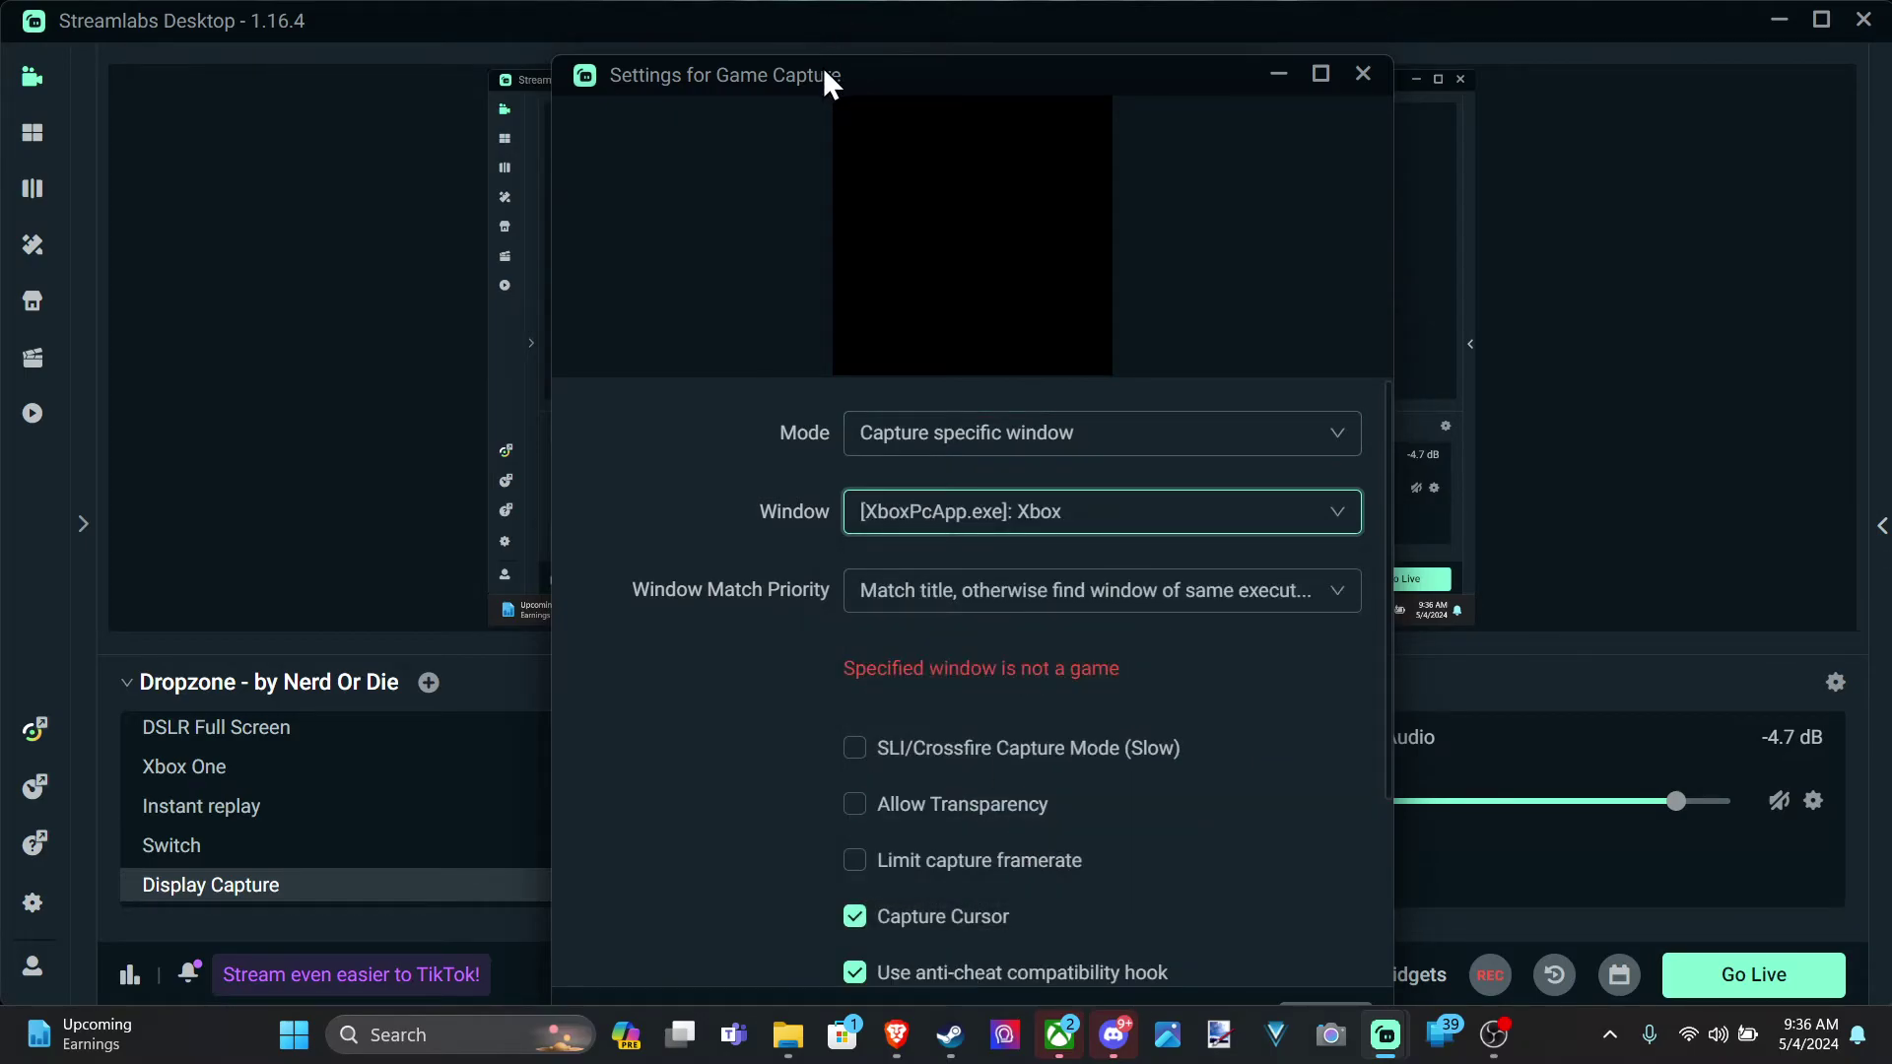
Step: Change the target window to Brave, then to Streamlabs Desktop
click(1007, 518)
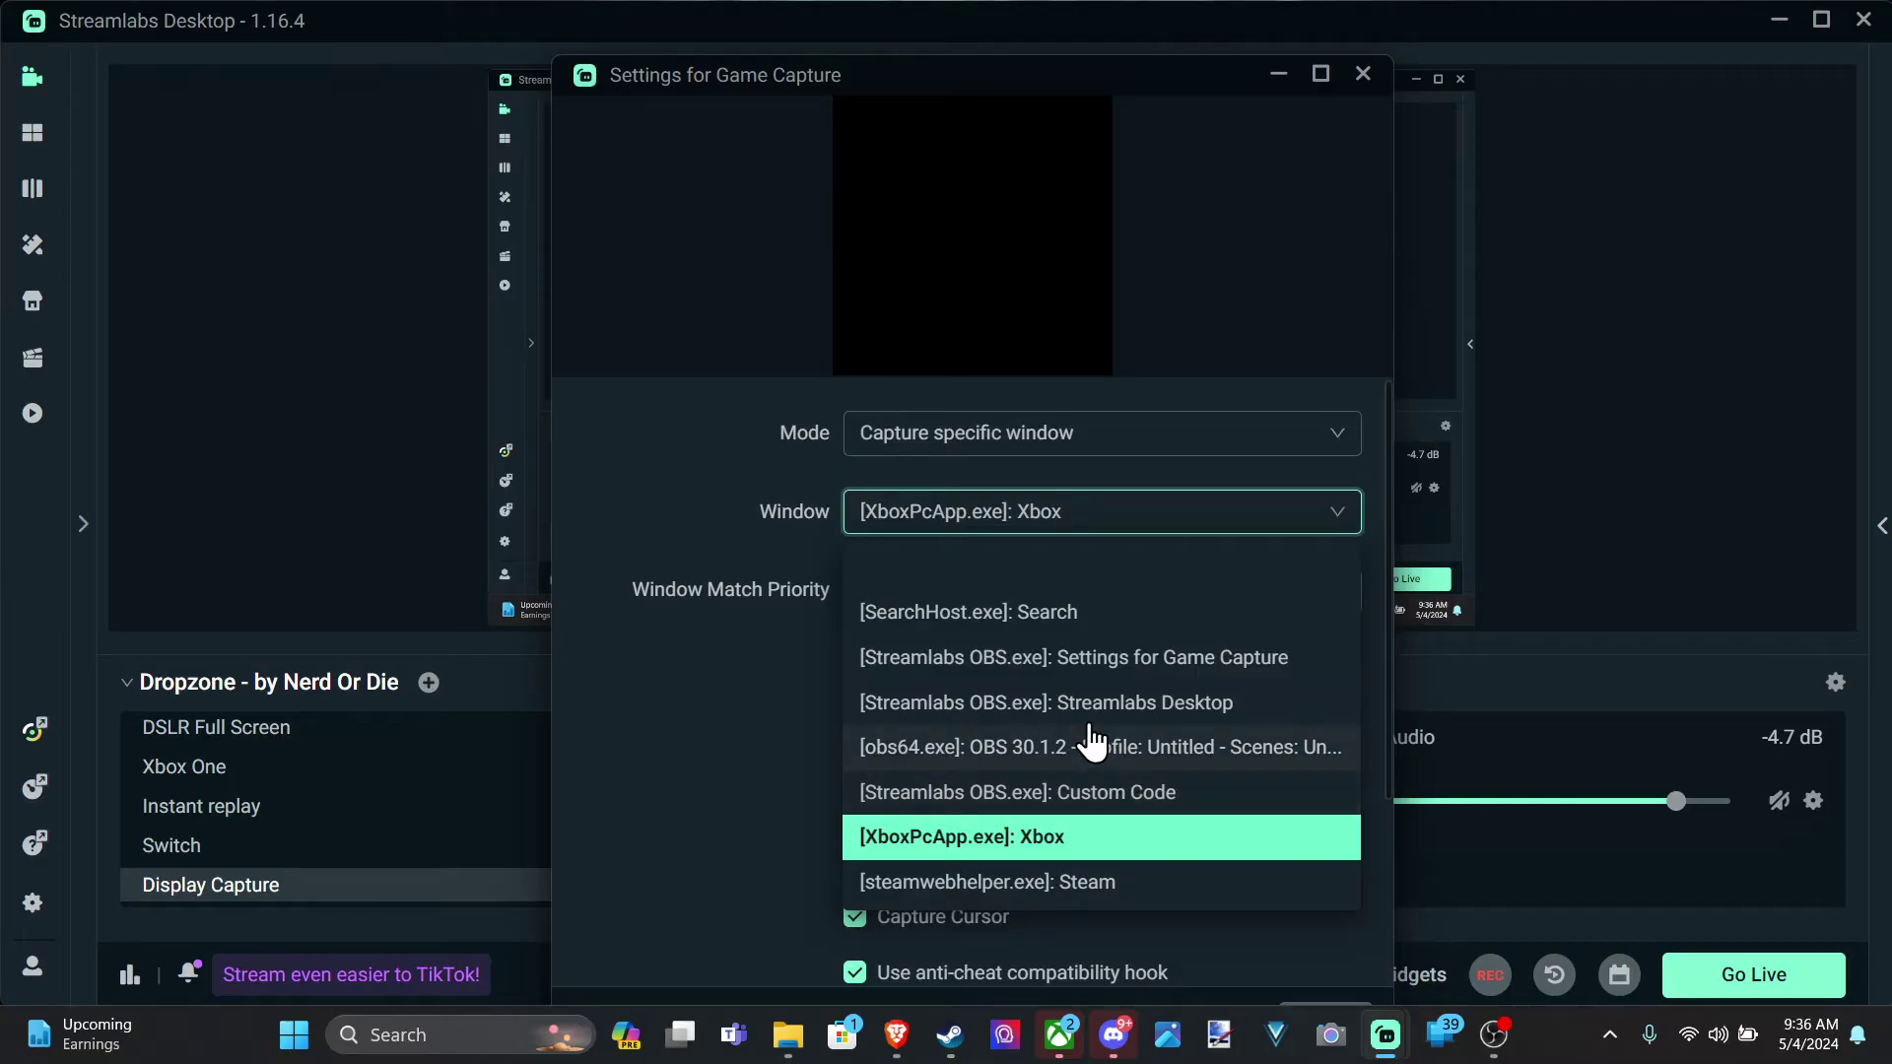
scroll(1094, 754, down, 1)
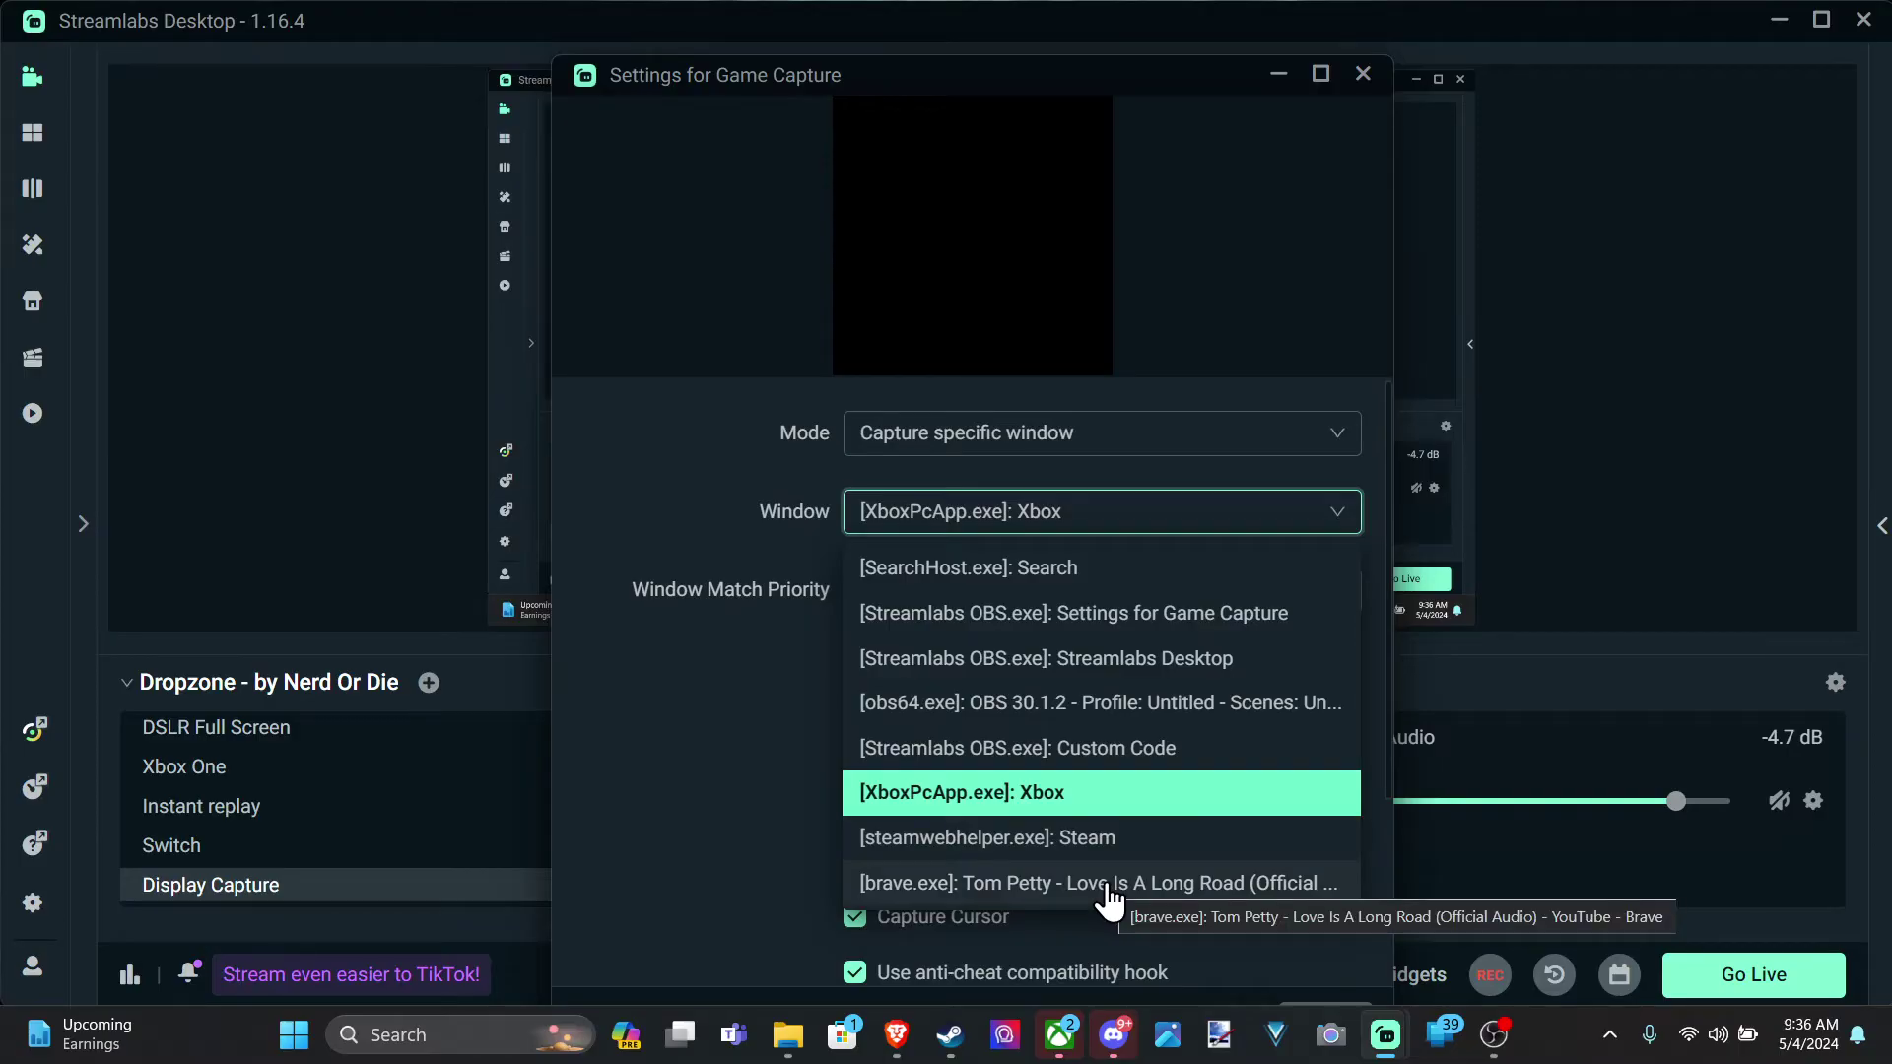
click(1169, 884)
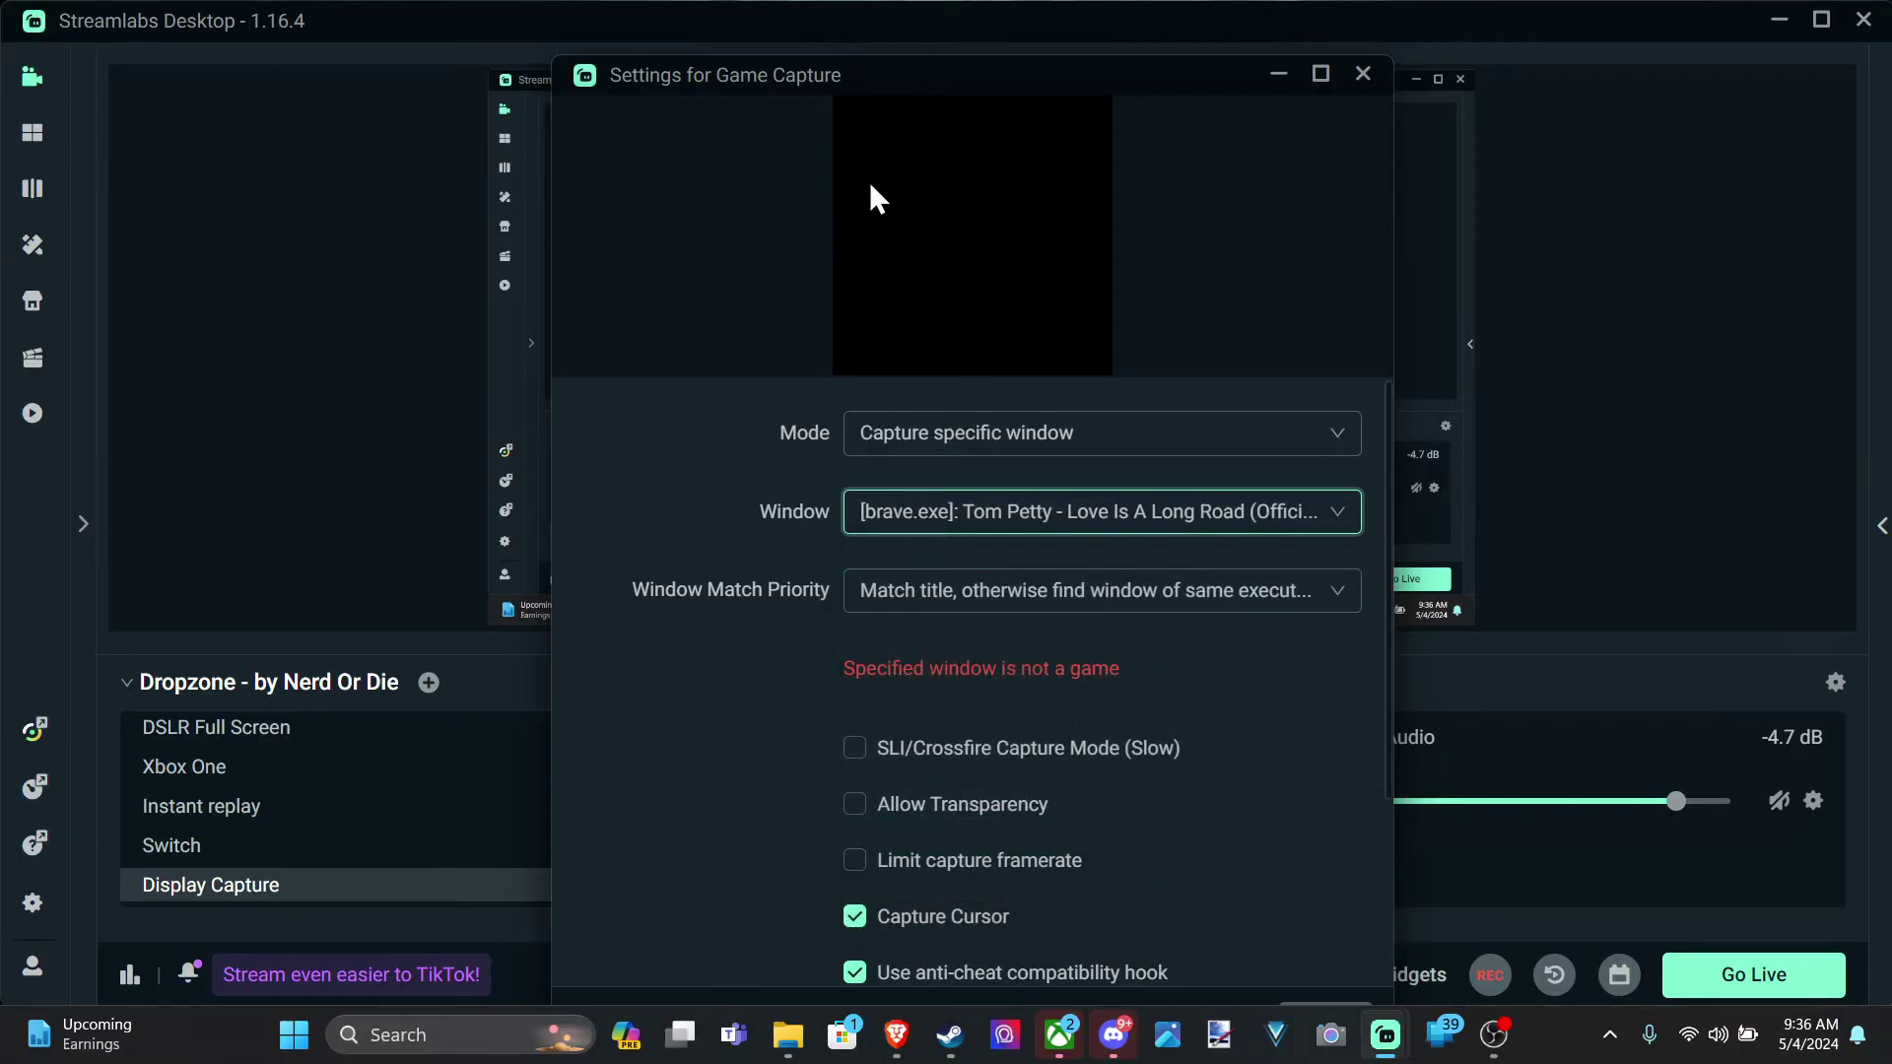
drag(760, 67, 727, 108)
click(959, 570)
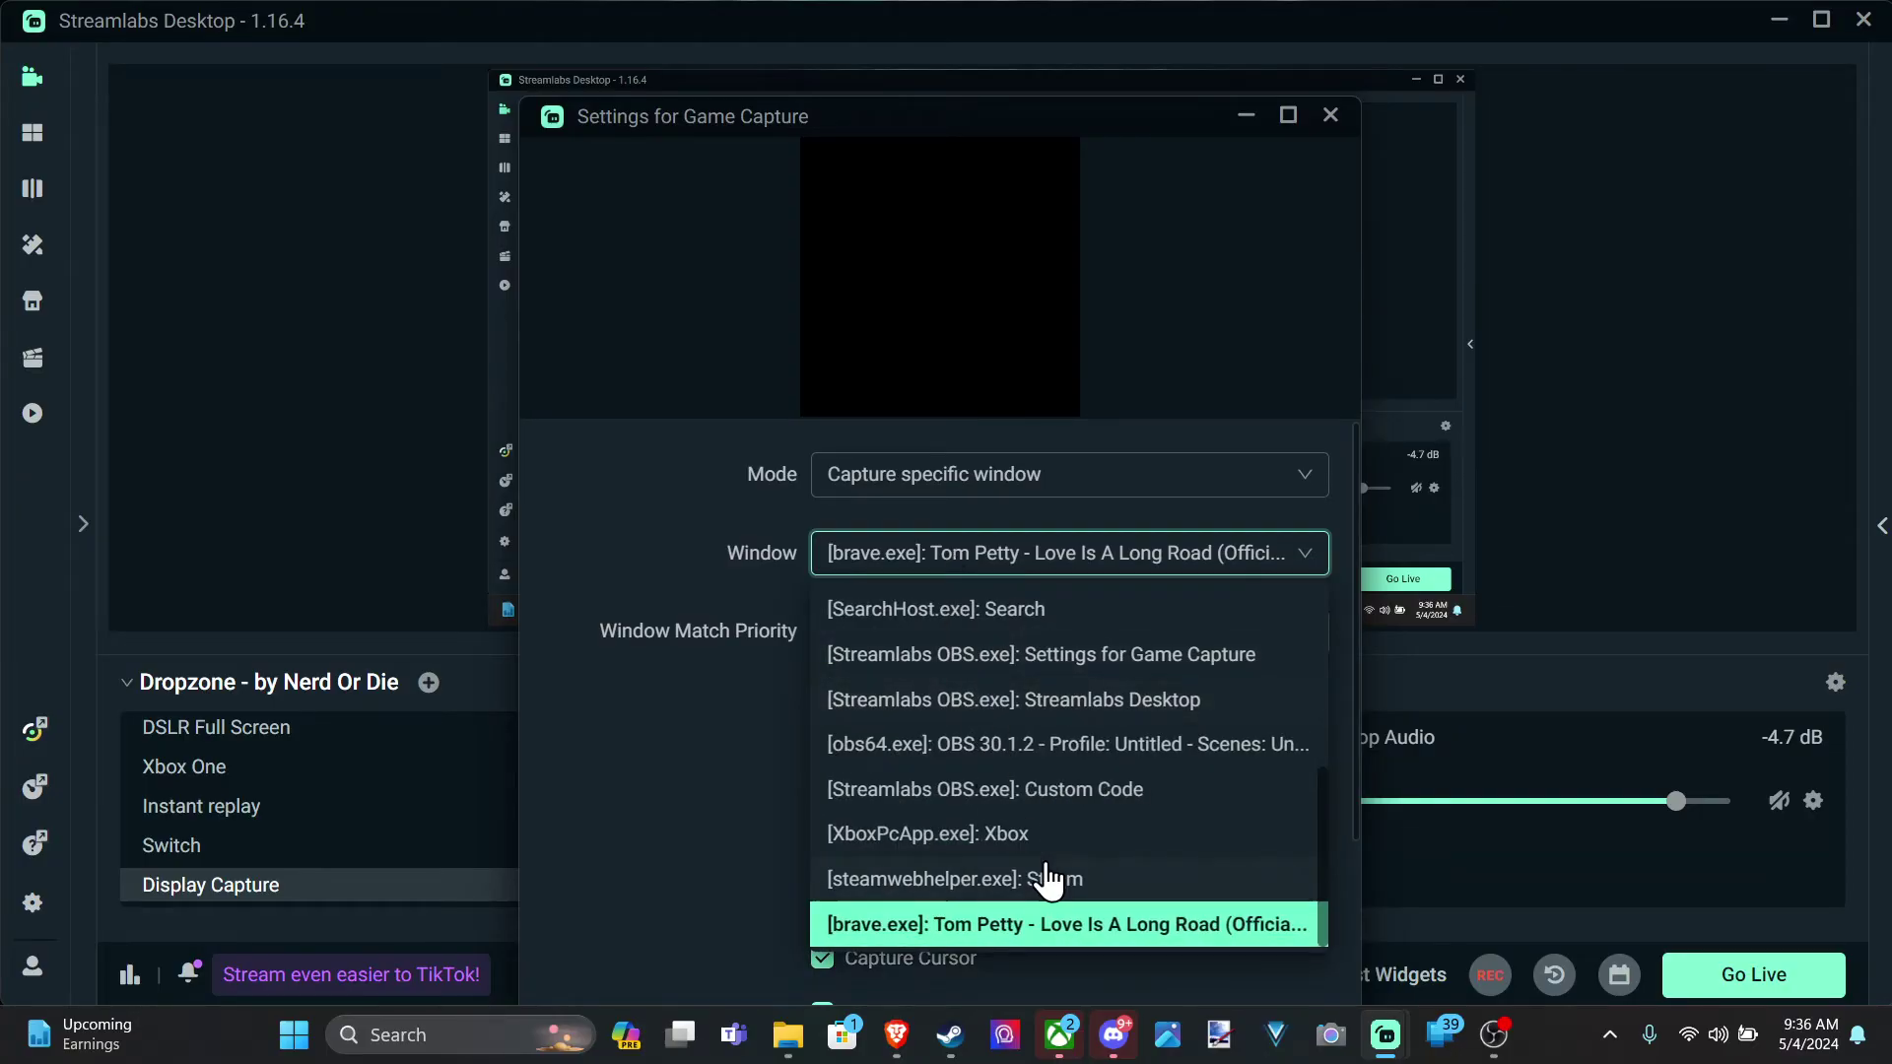
click(1012, 702)
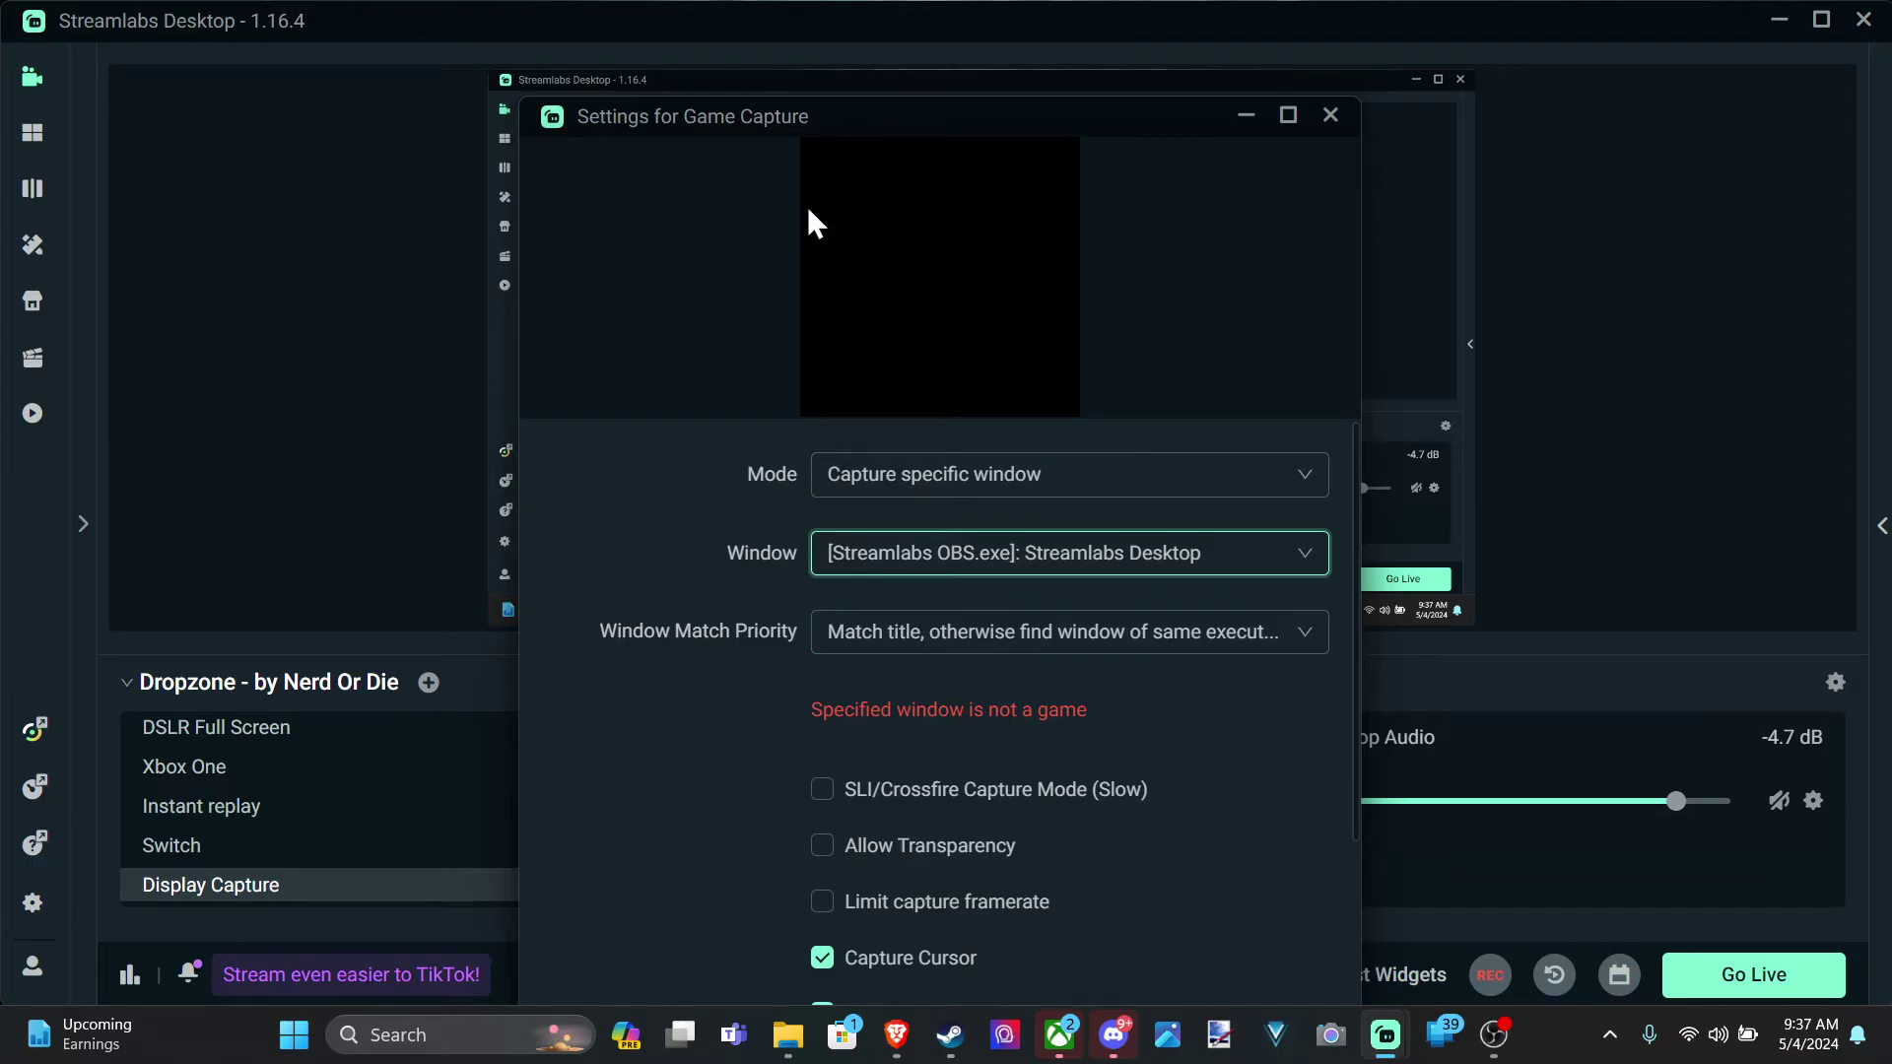
click(964, 482)
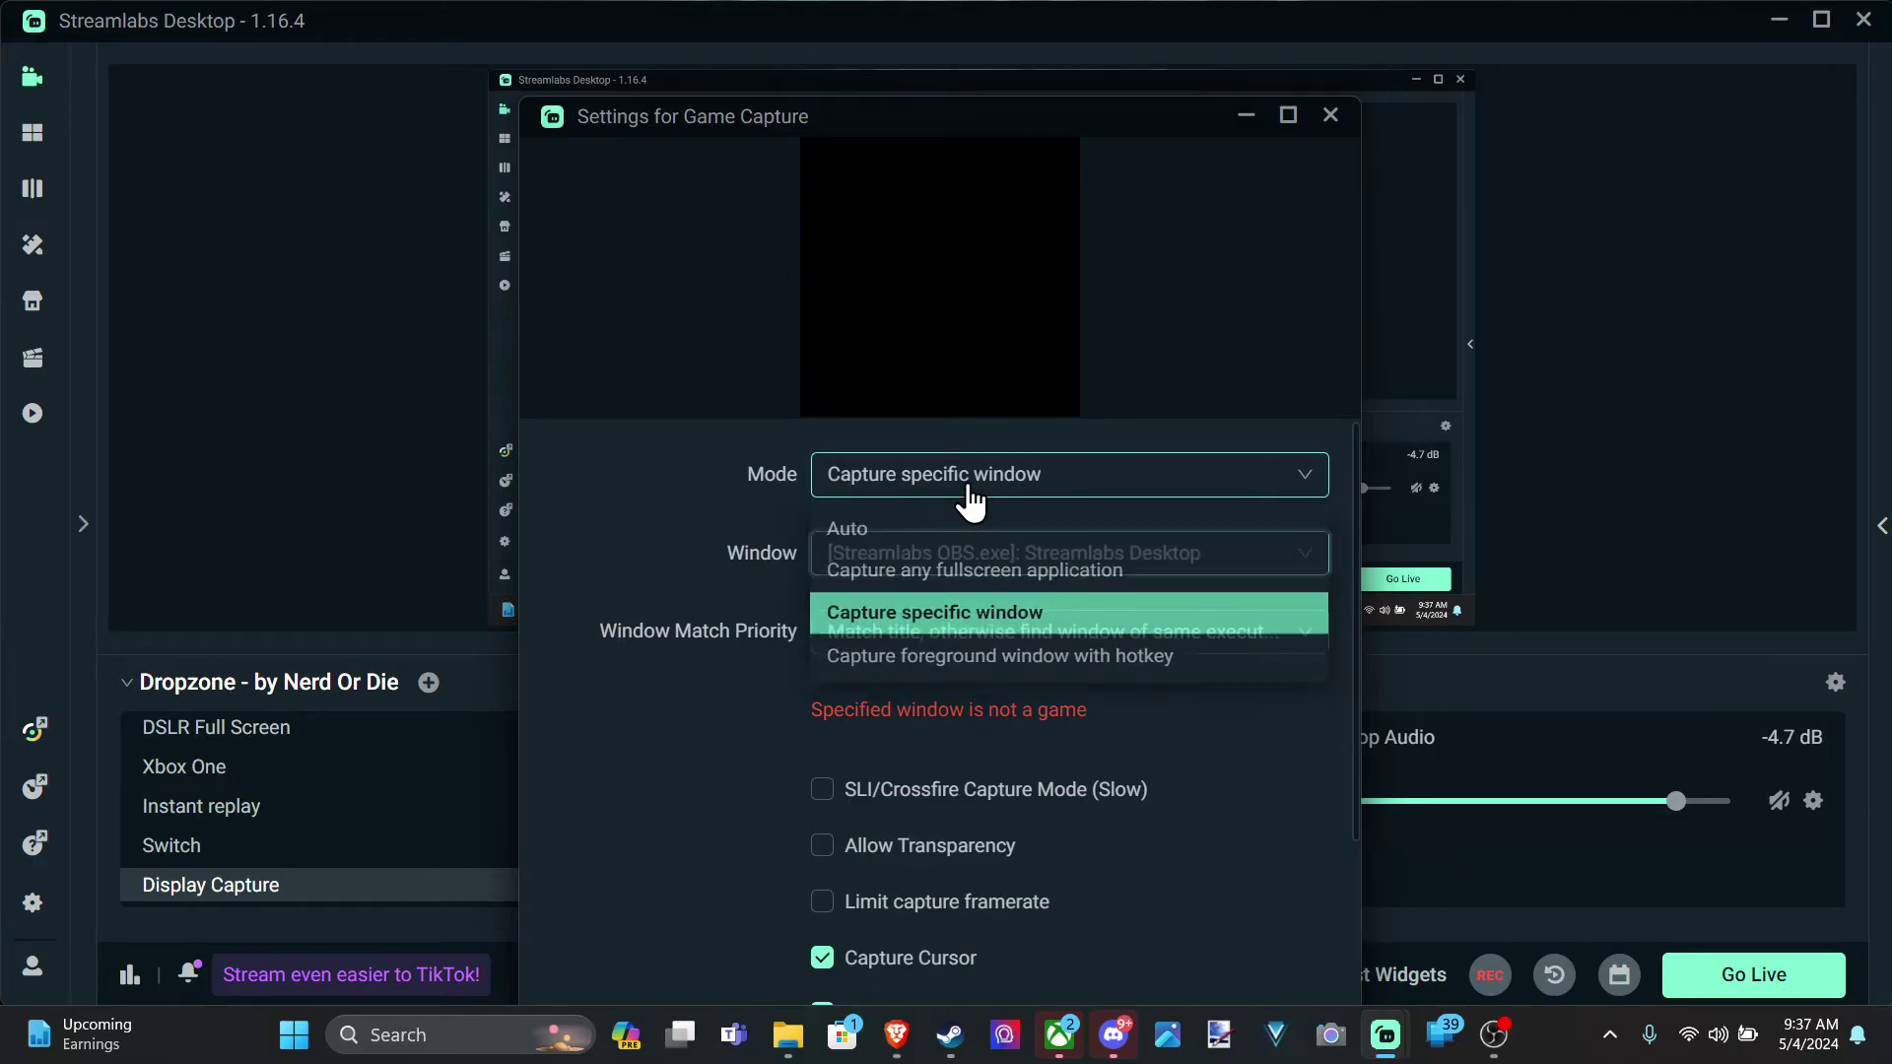
Step: Set the game capture Mode back to Auto
click(1014, 680)
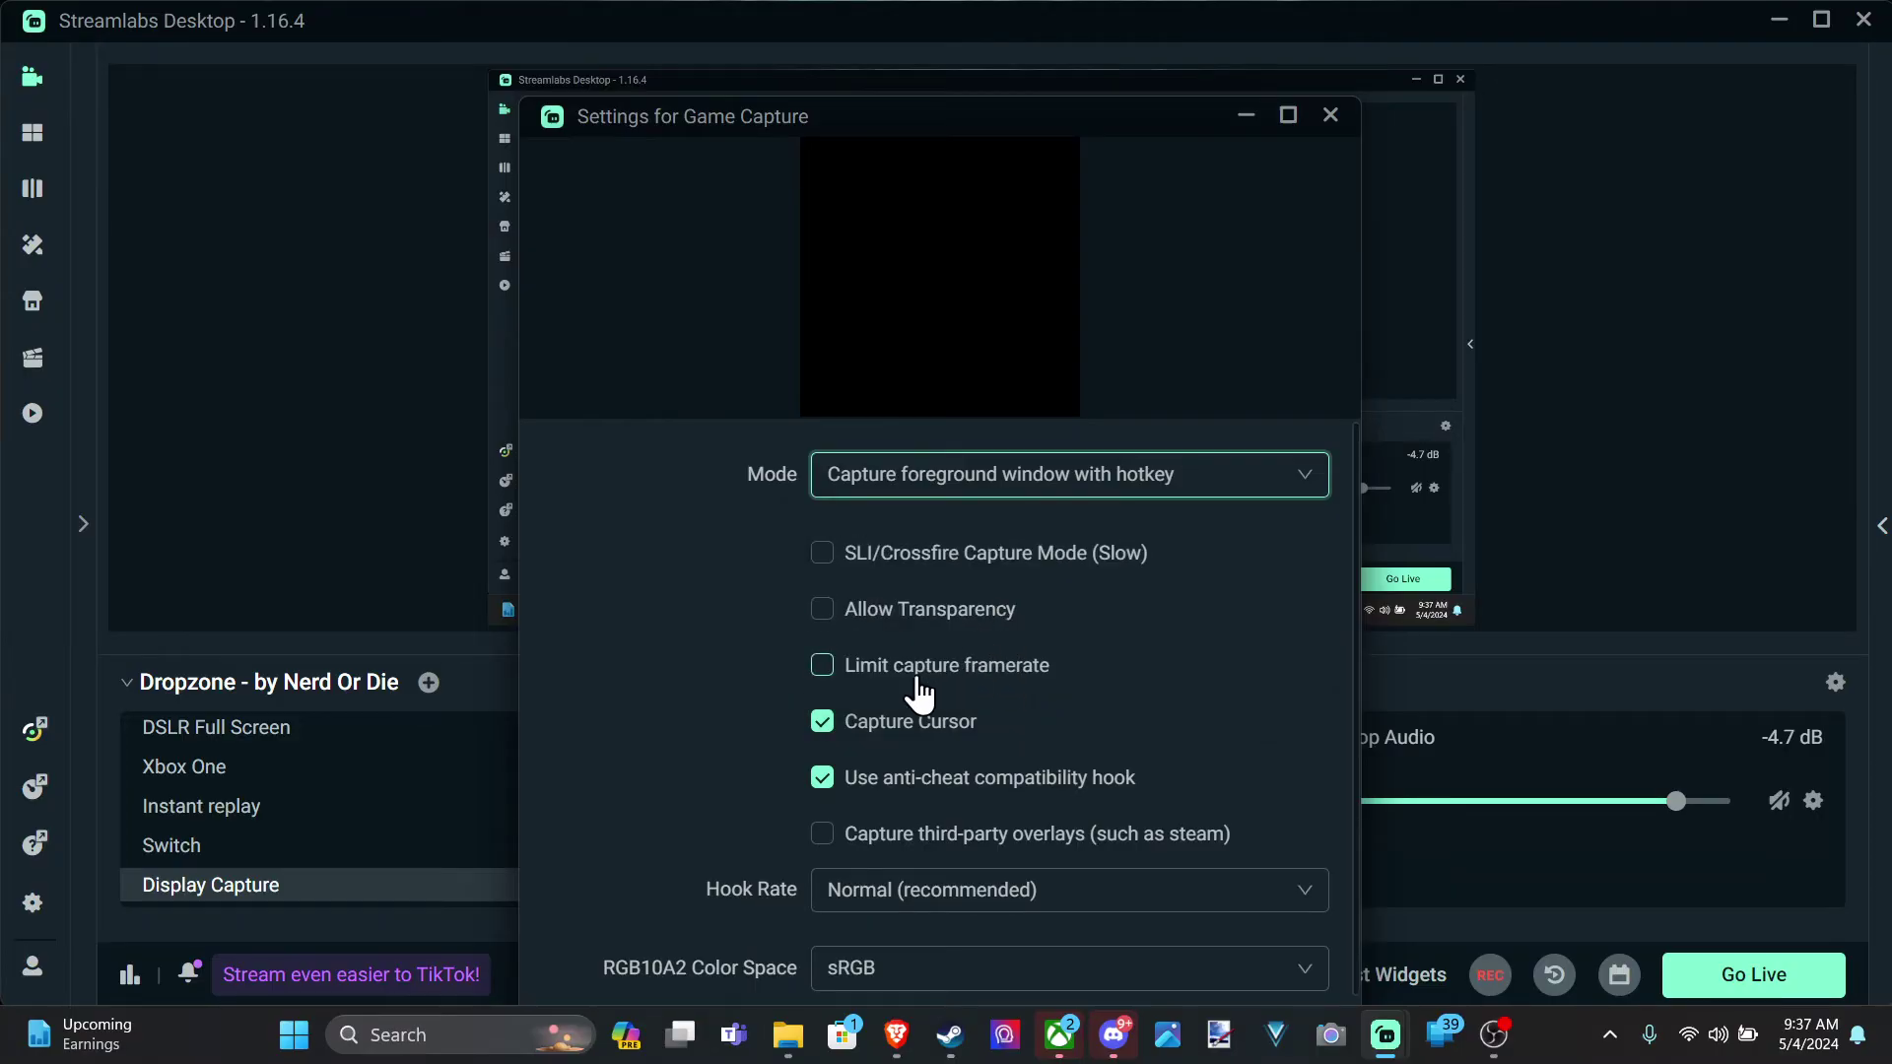
scroll(845, 695, down, 1)
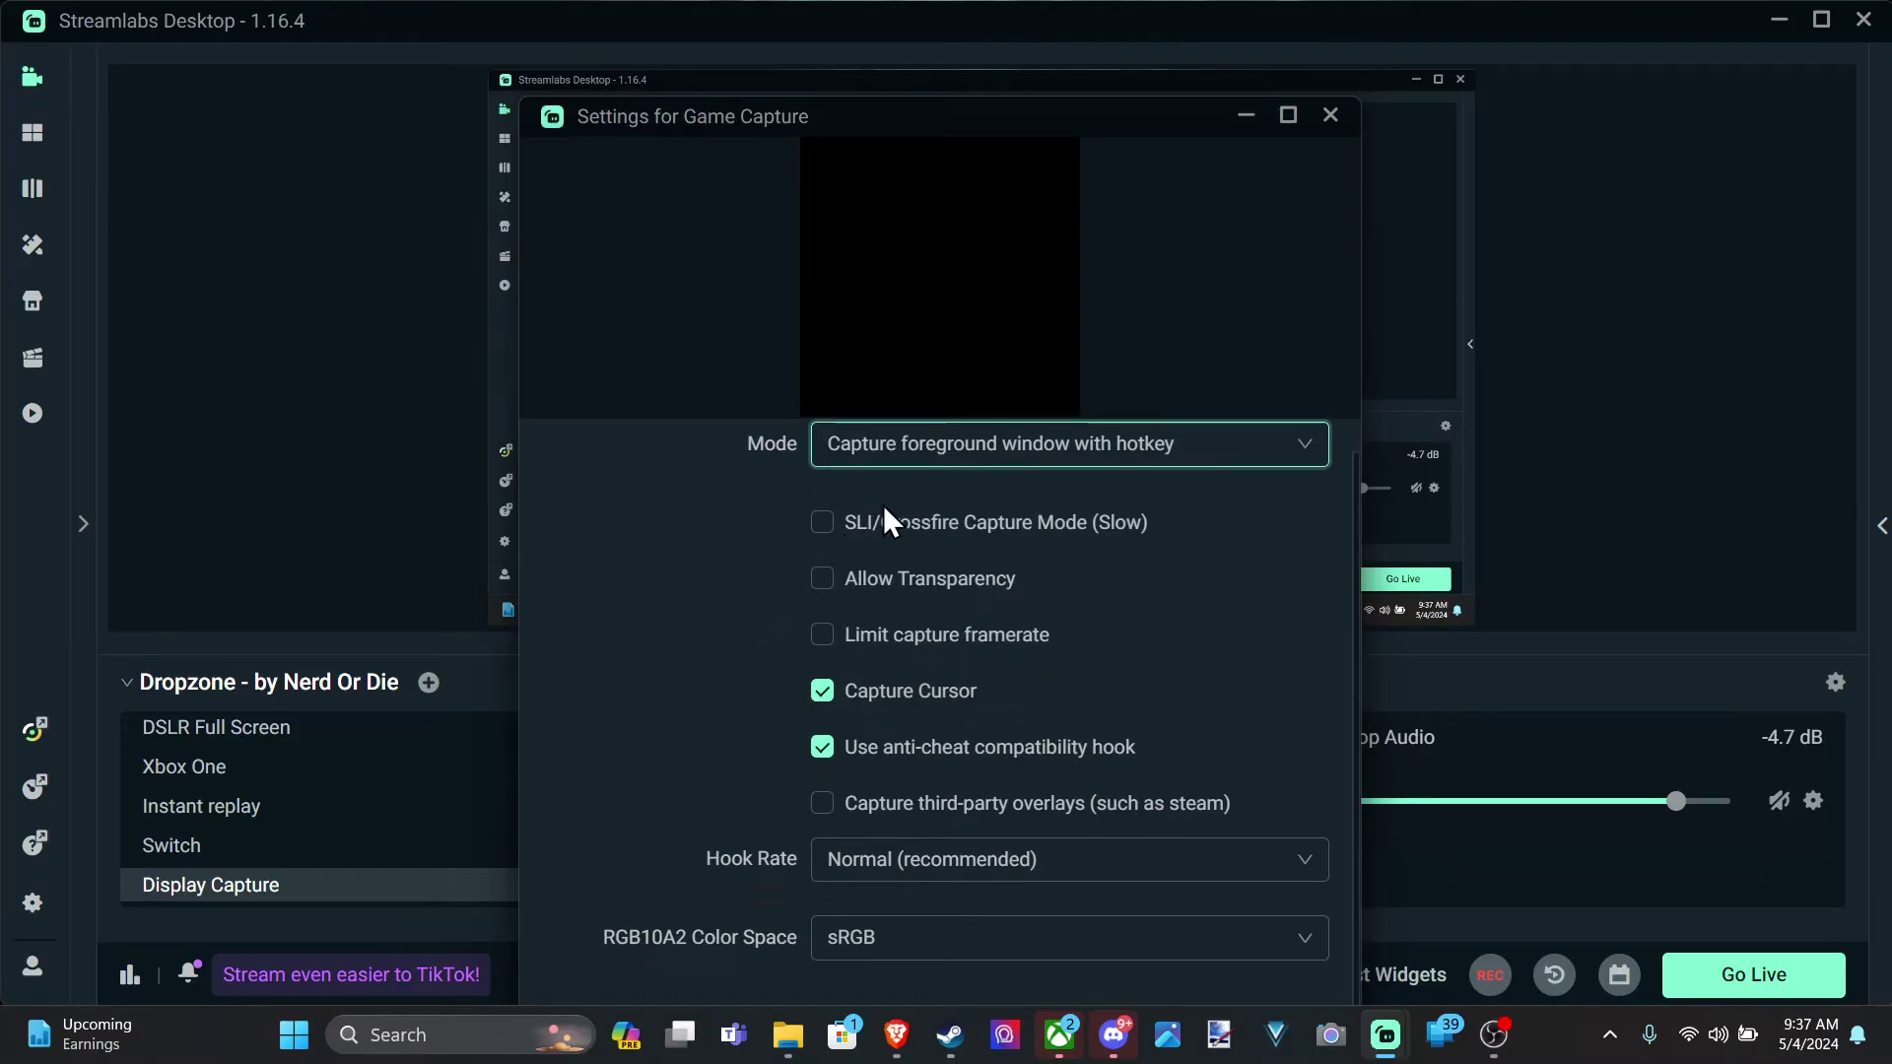
click(891, 445)
click(926, 499)
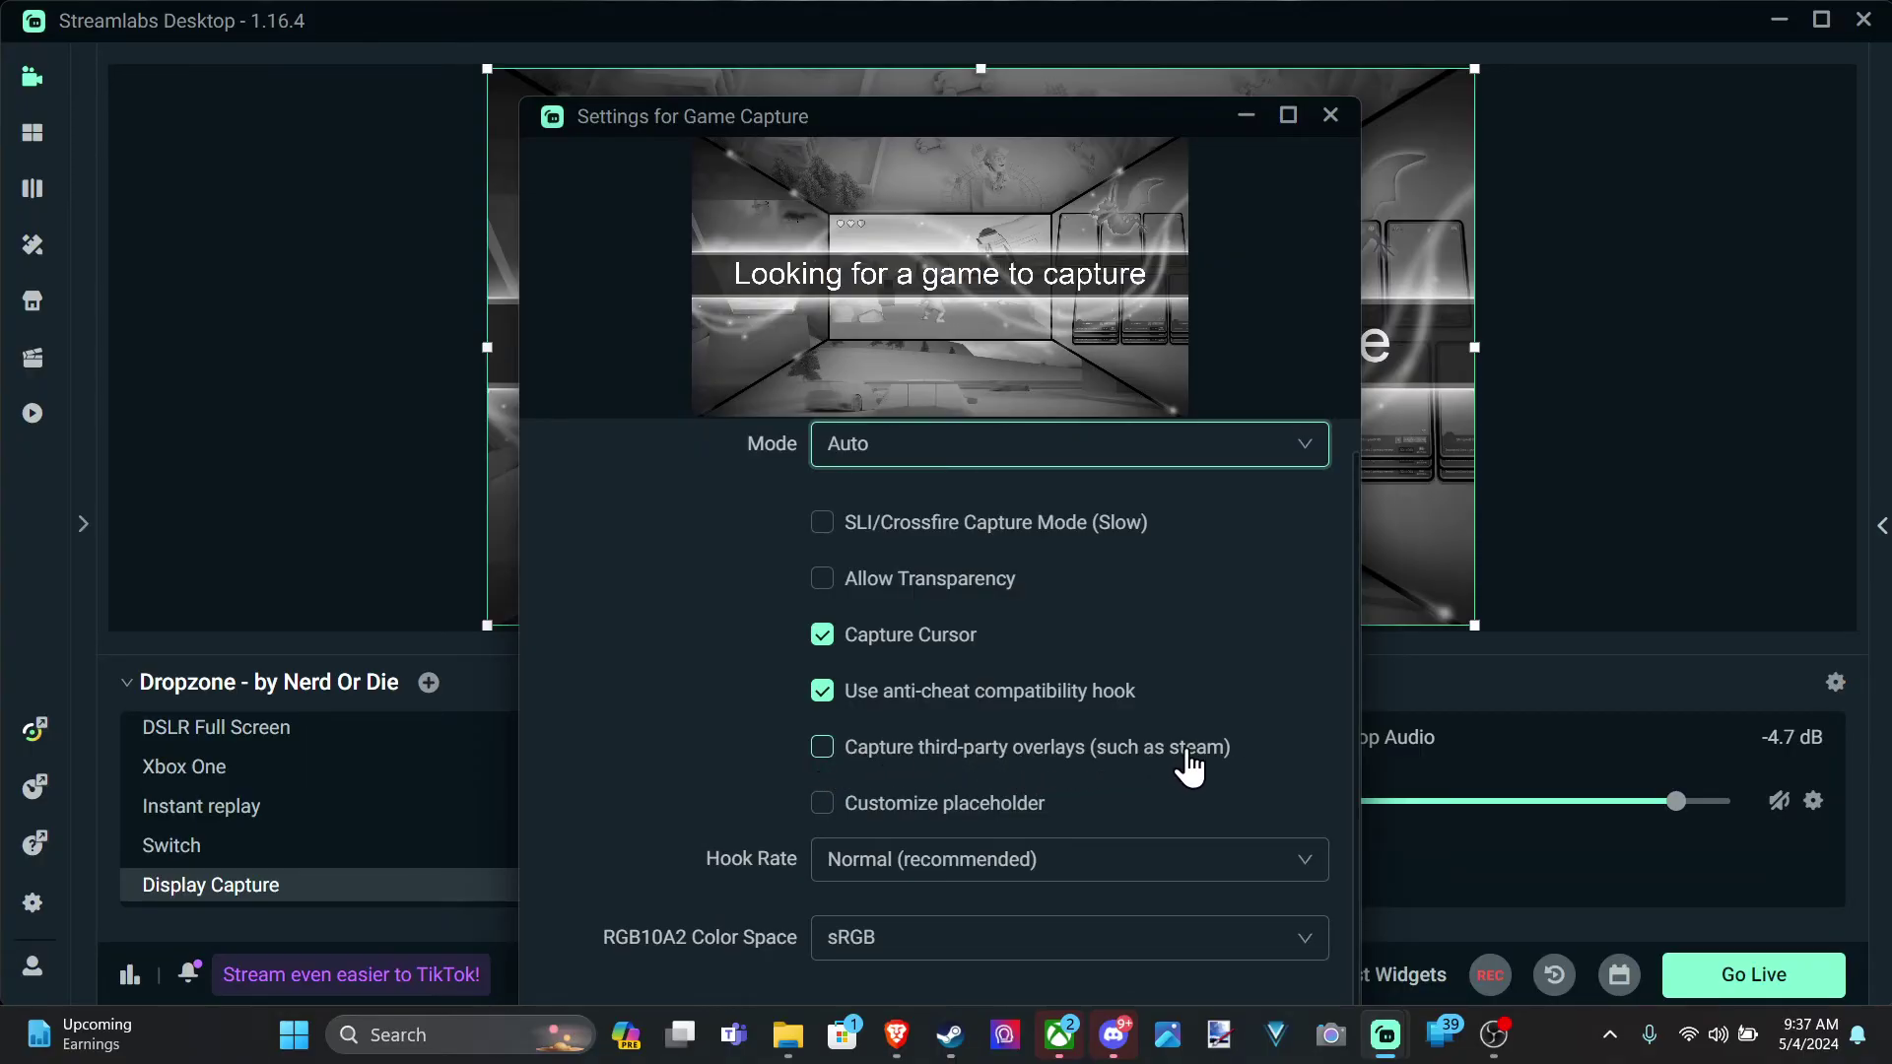
Step: Toggle the third-party overlay capture option and keep Hook Rate at Normal
click(824, 749)
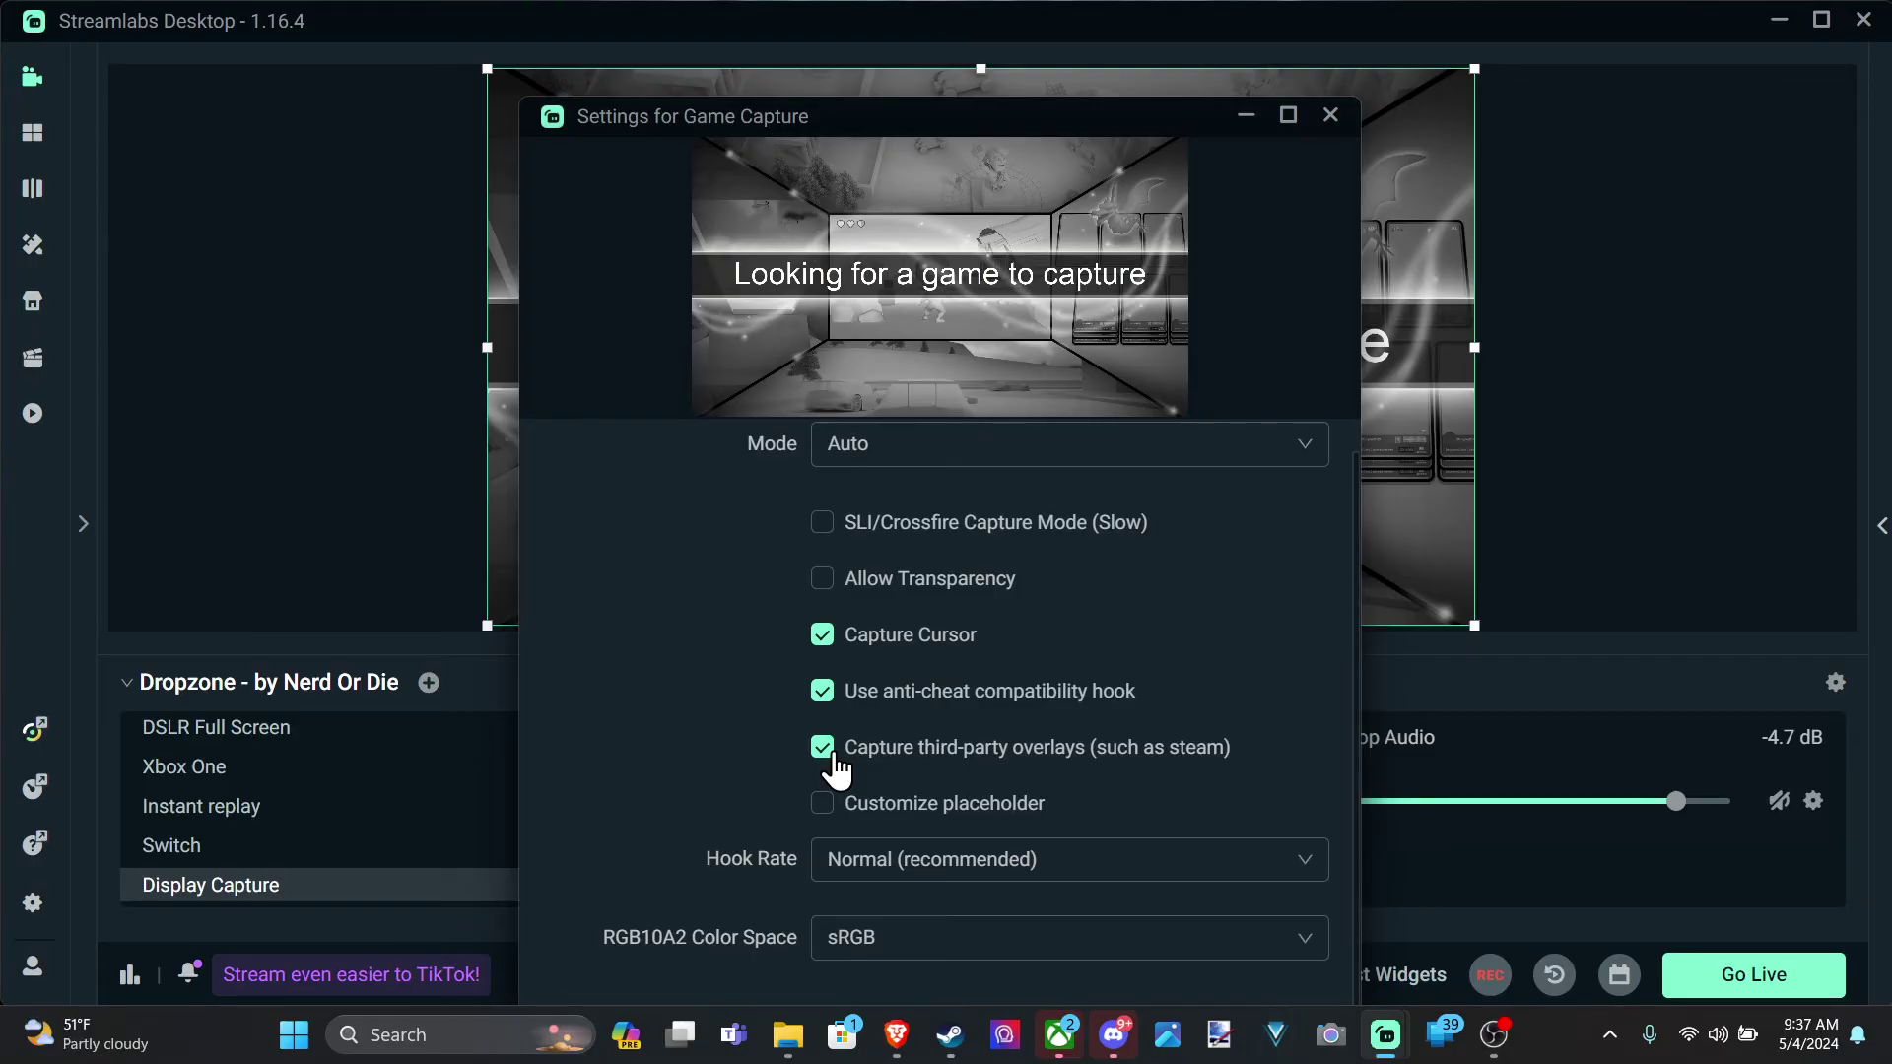
key(super)
key(Escape)
click(909, 865)
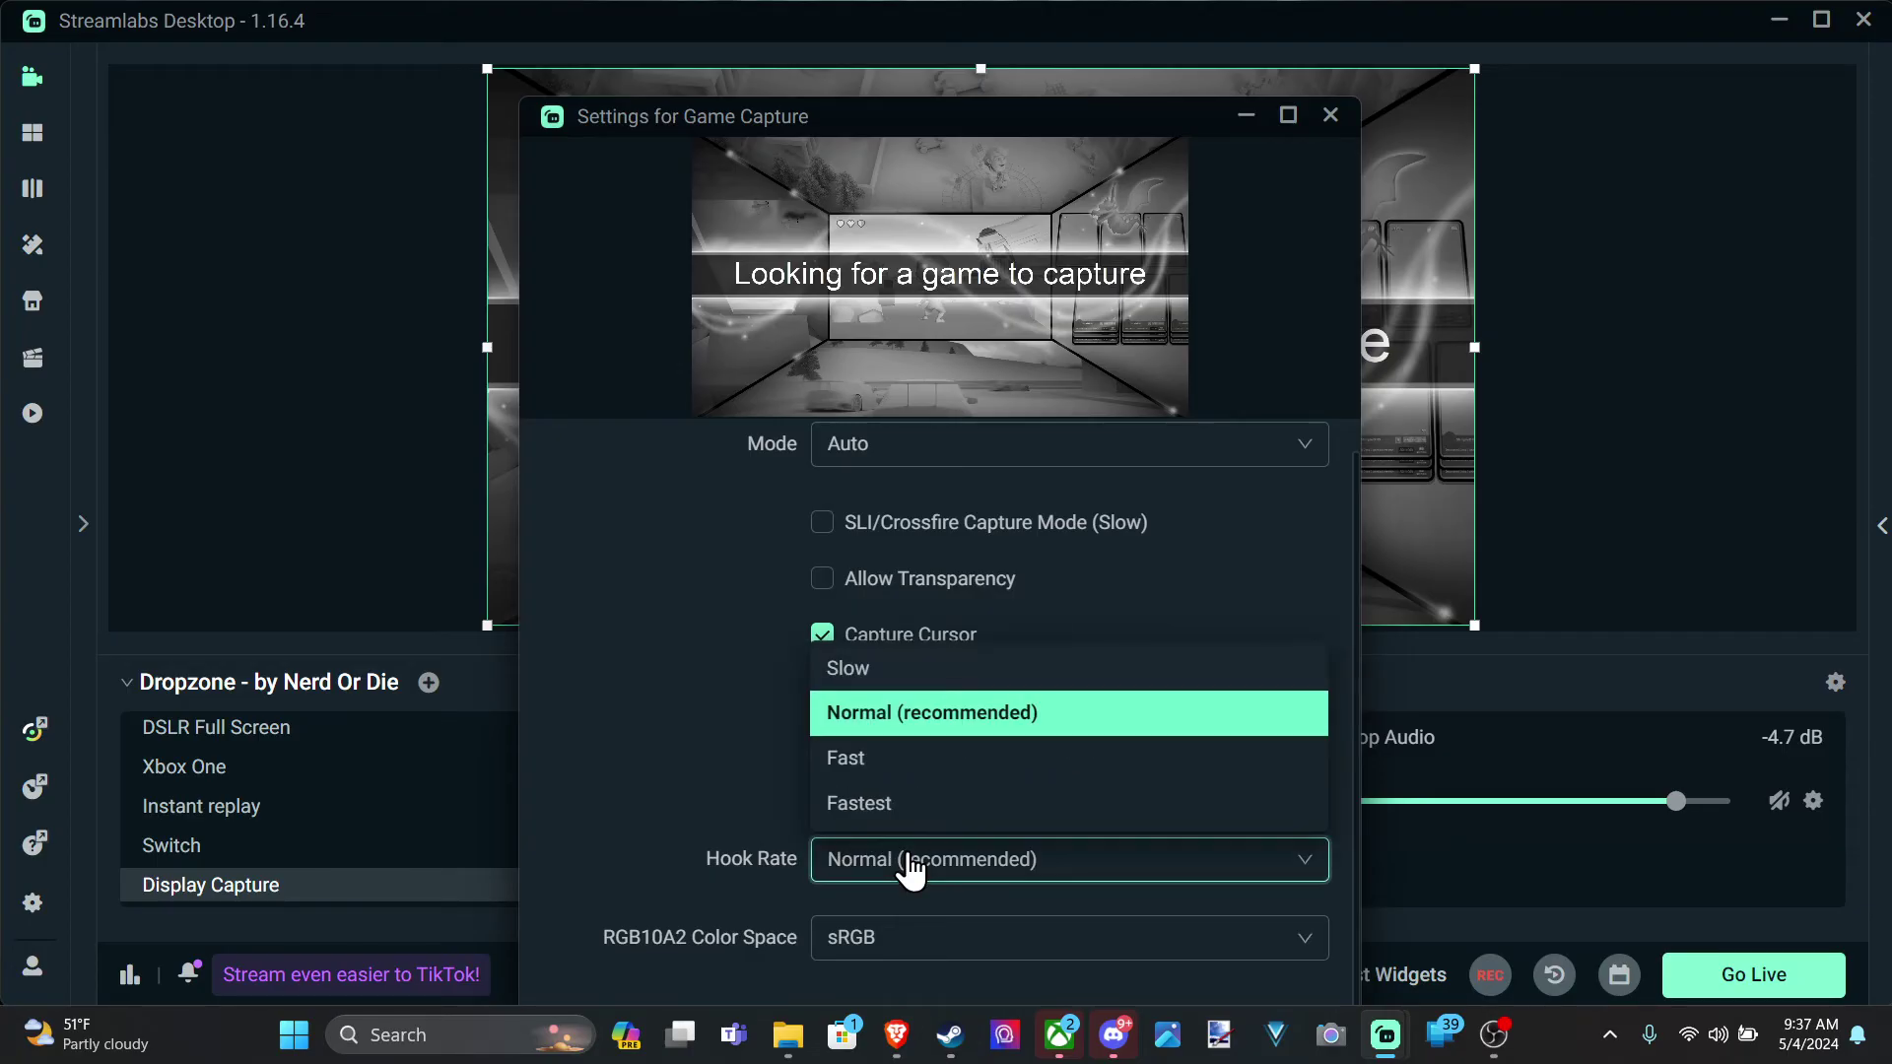
click(678, 816)
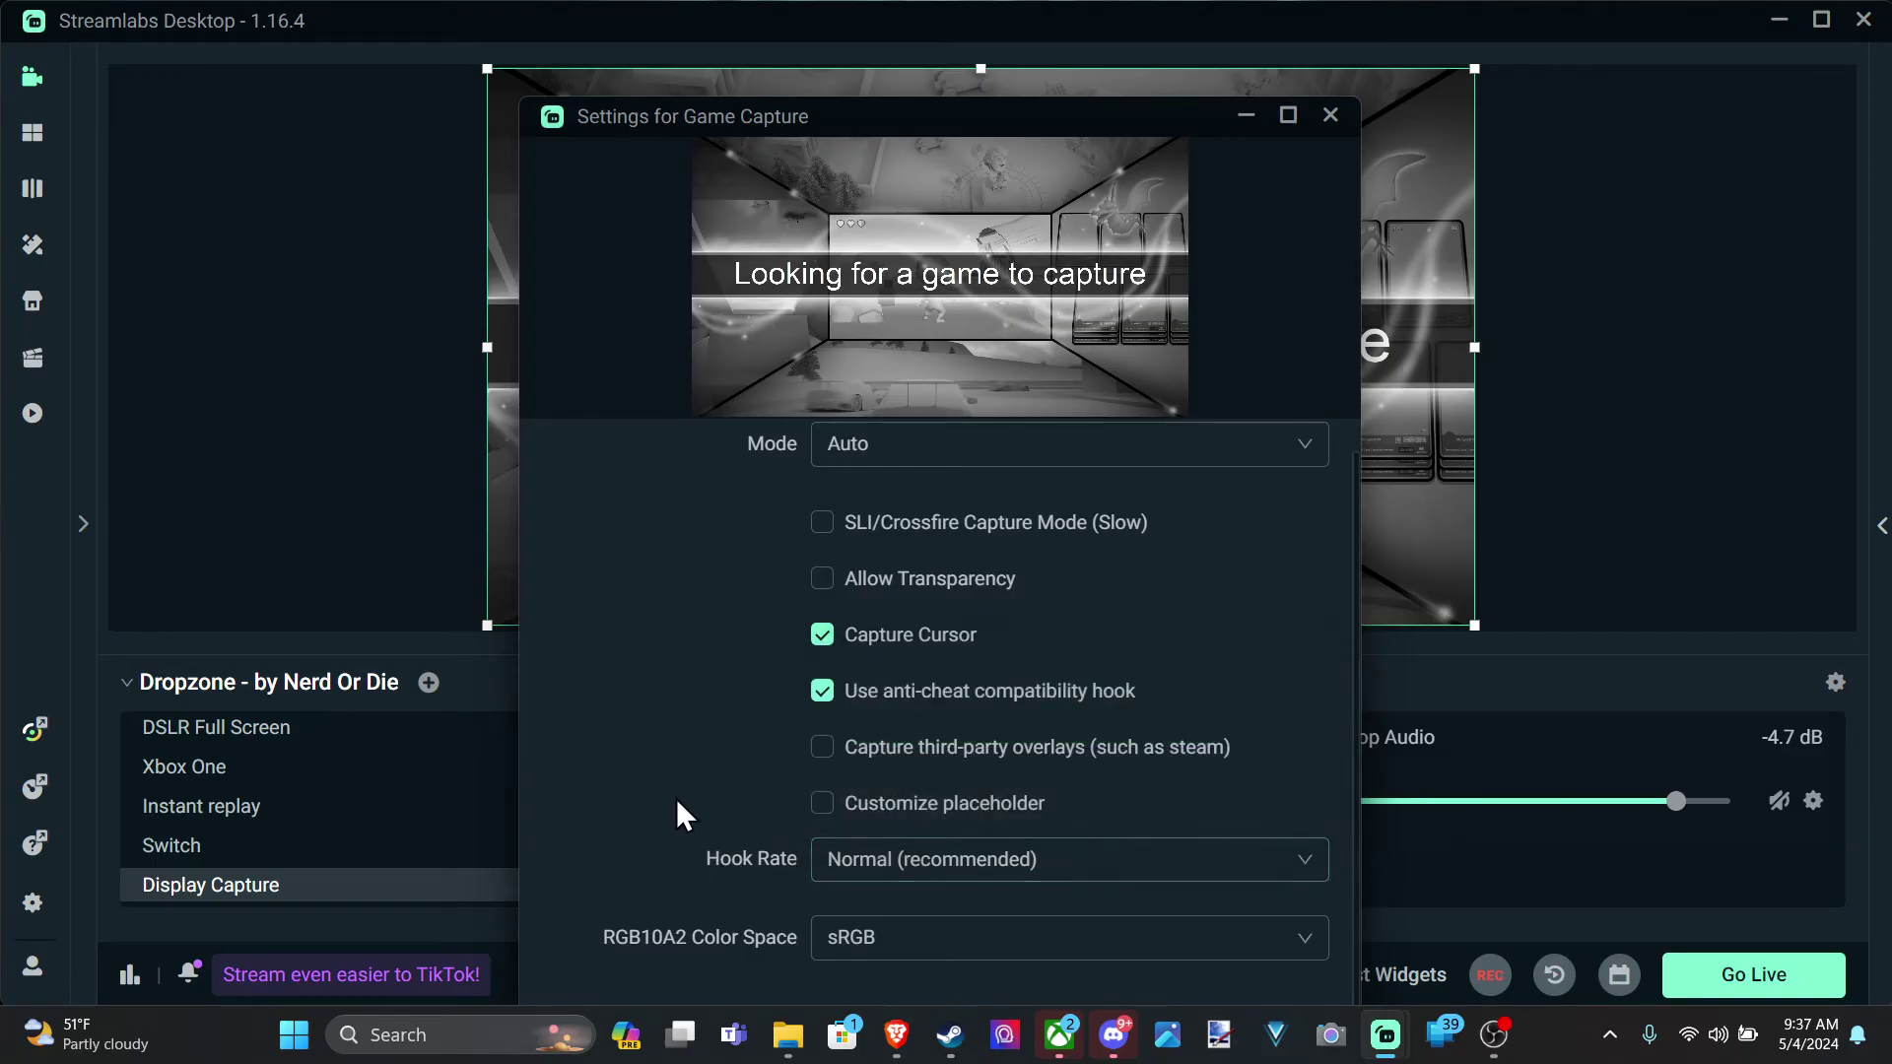
click(982, 881)
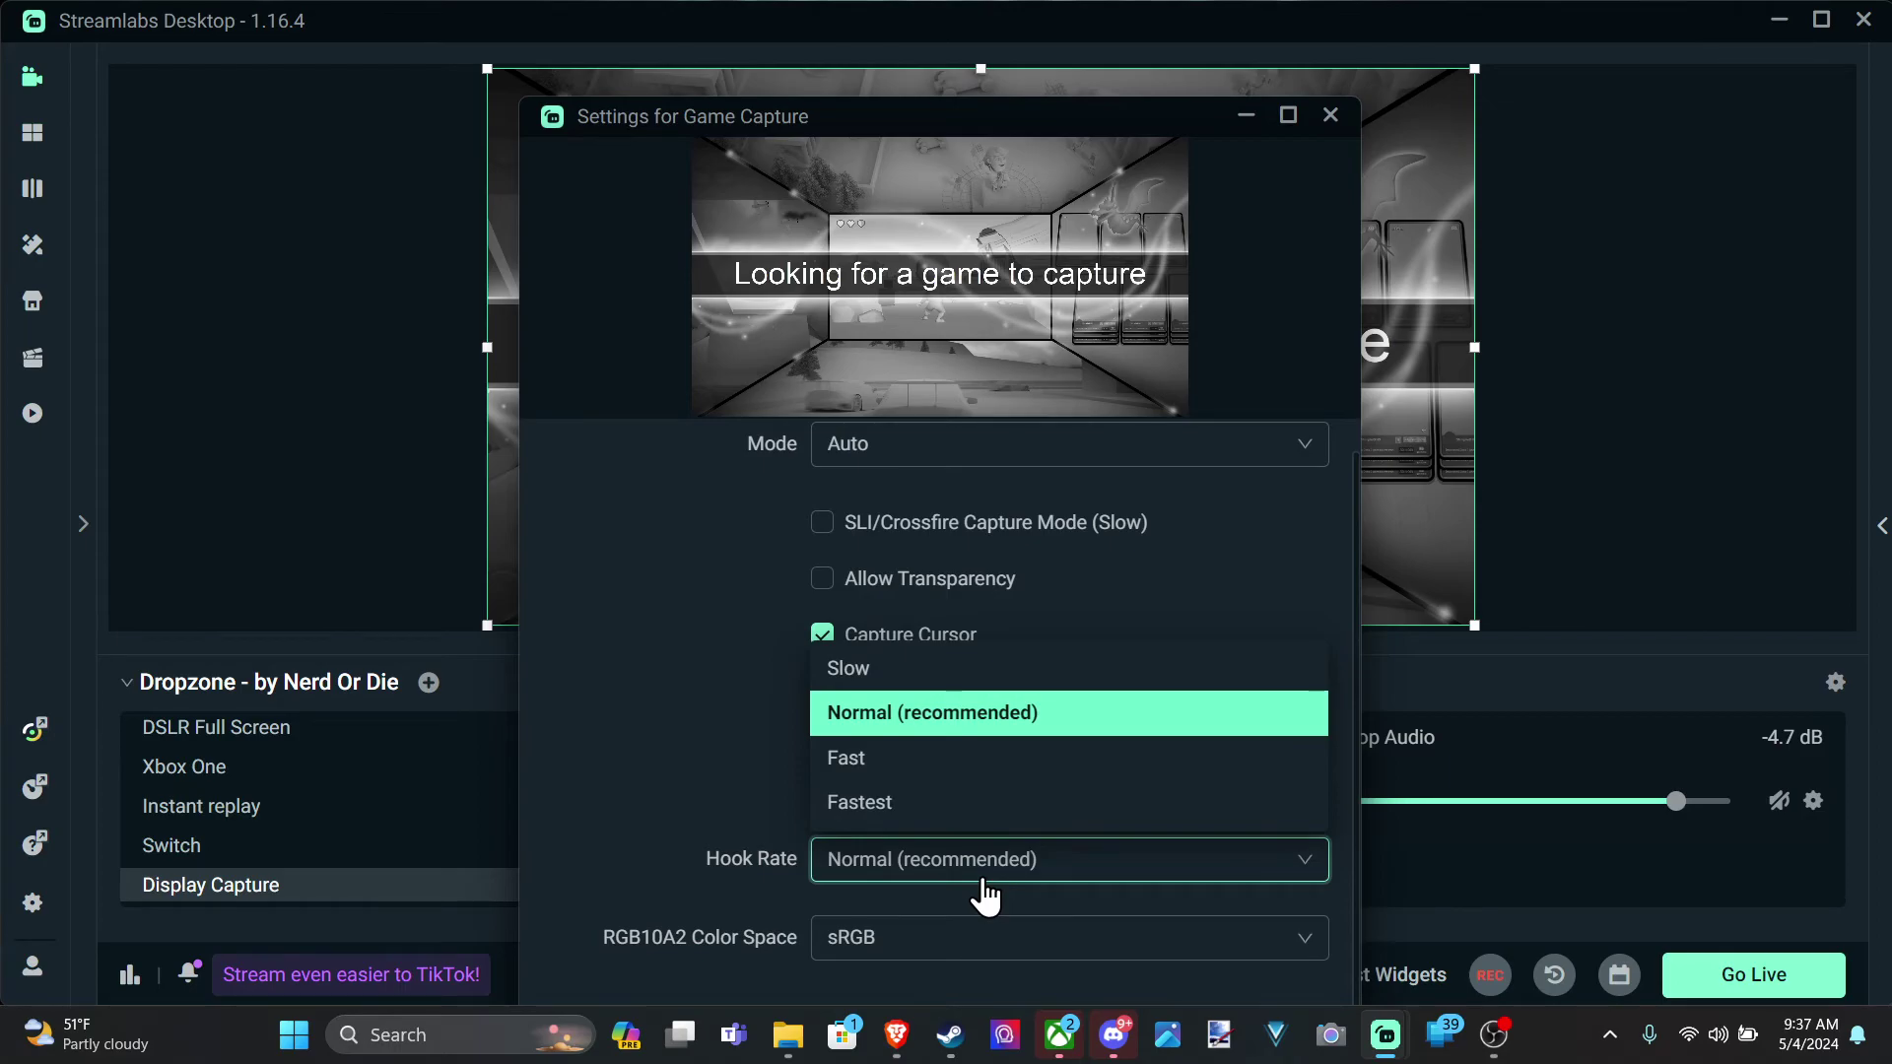
click(908, 880)
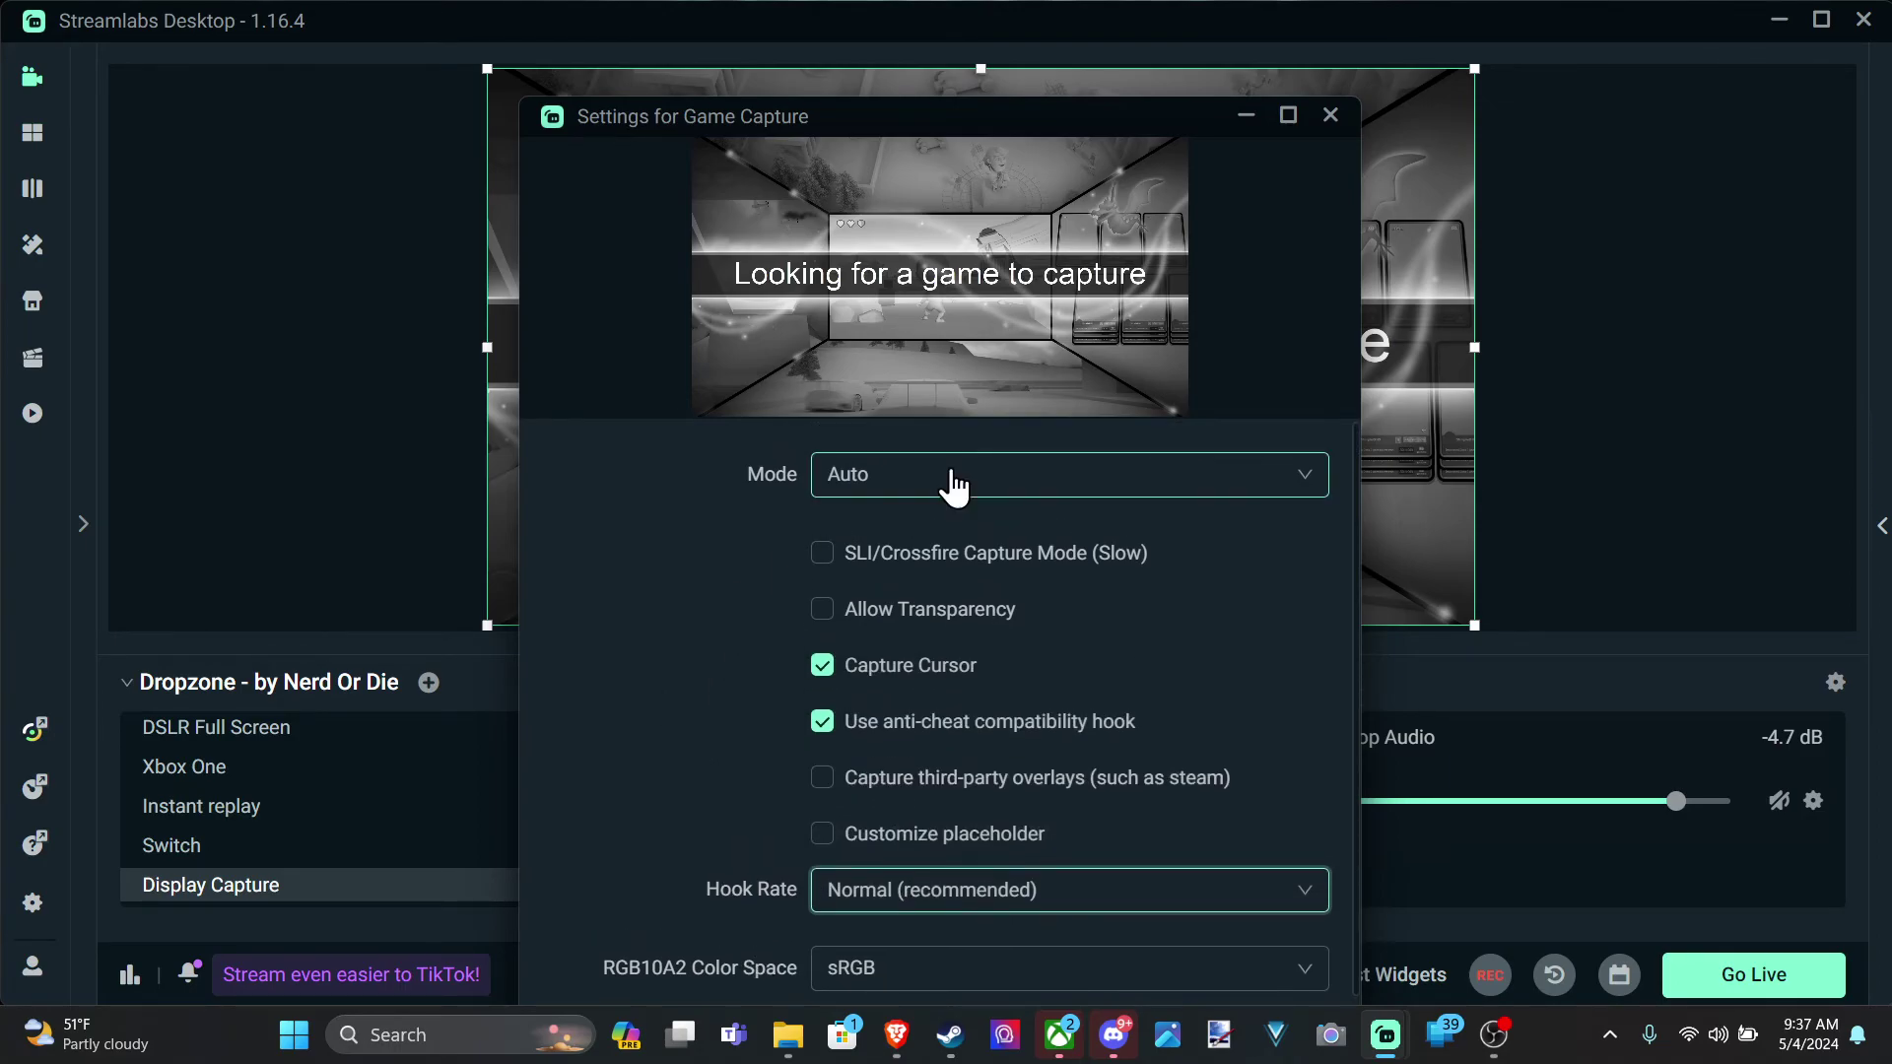
Step: Close the game capture settings and add a new Window Capture source named 'Tesy'
click(1330, 115)
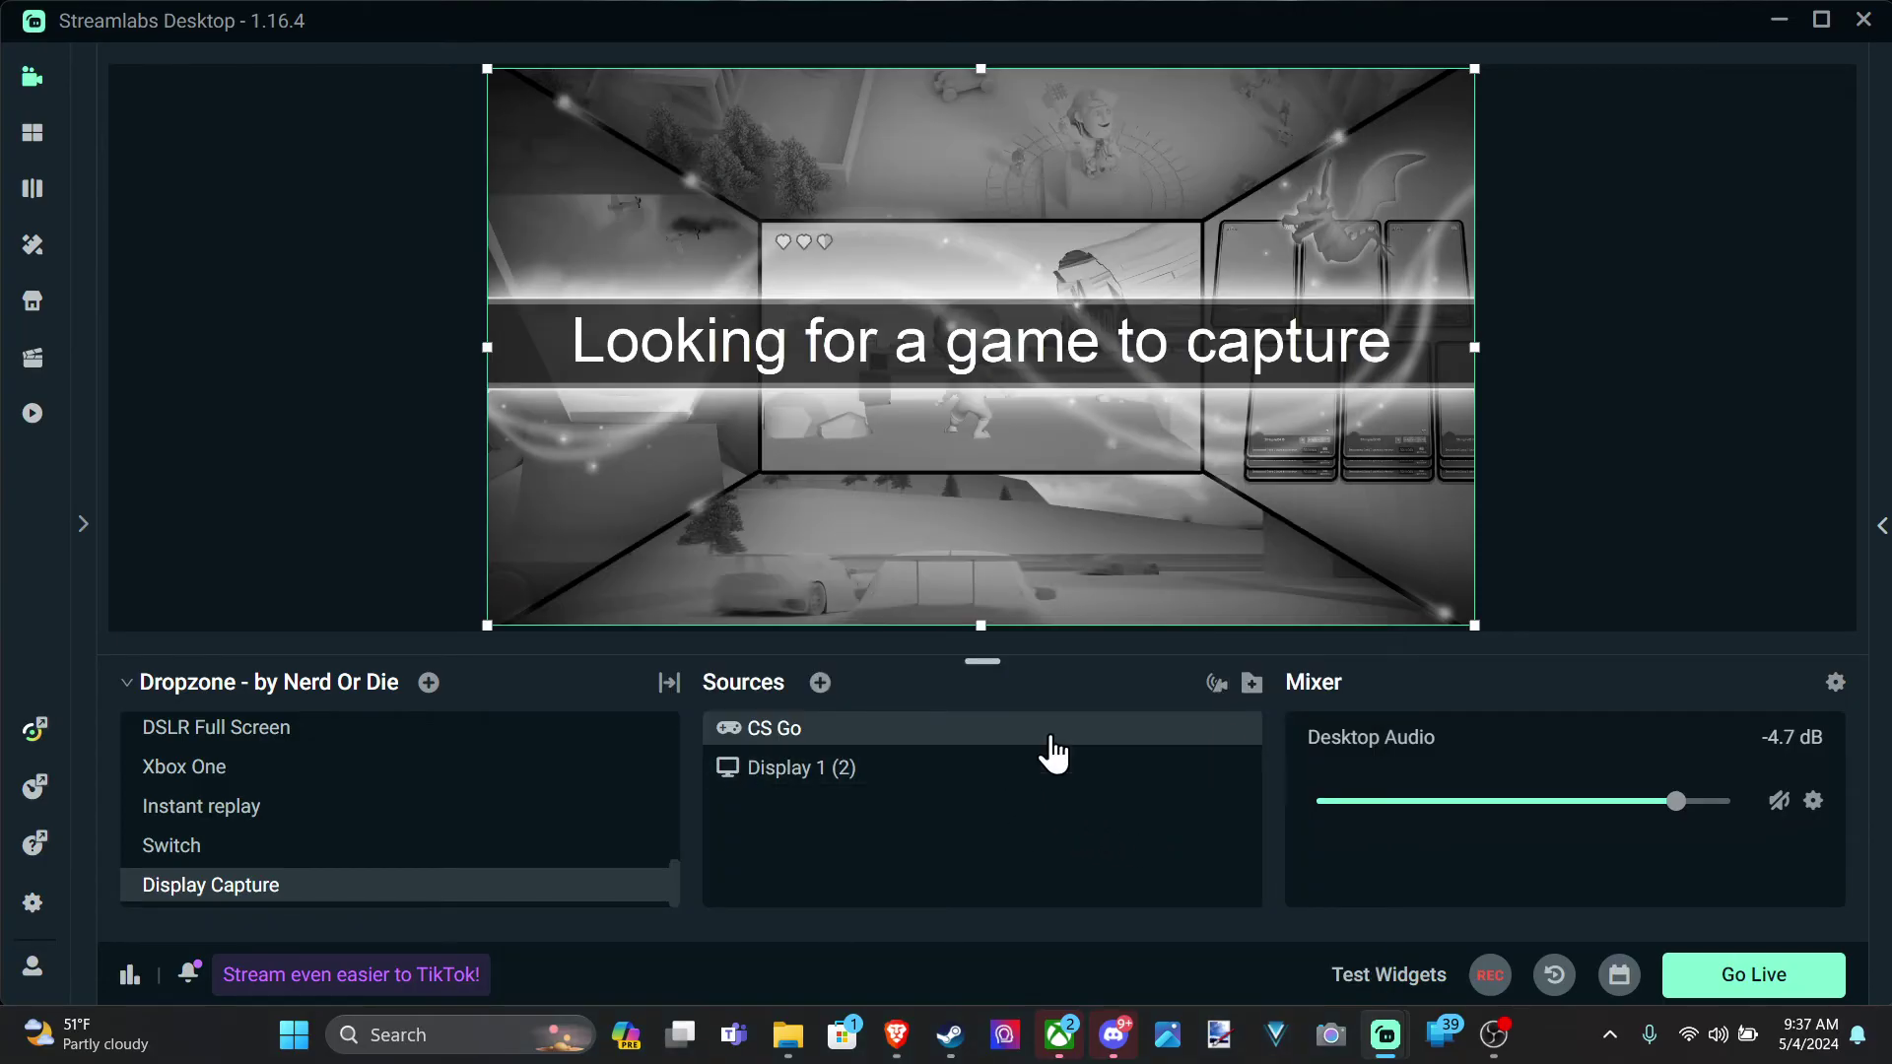
click(820, 683)
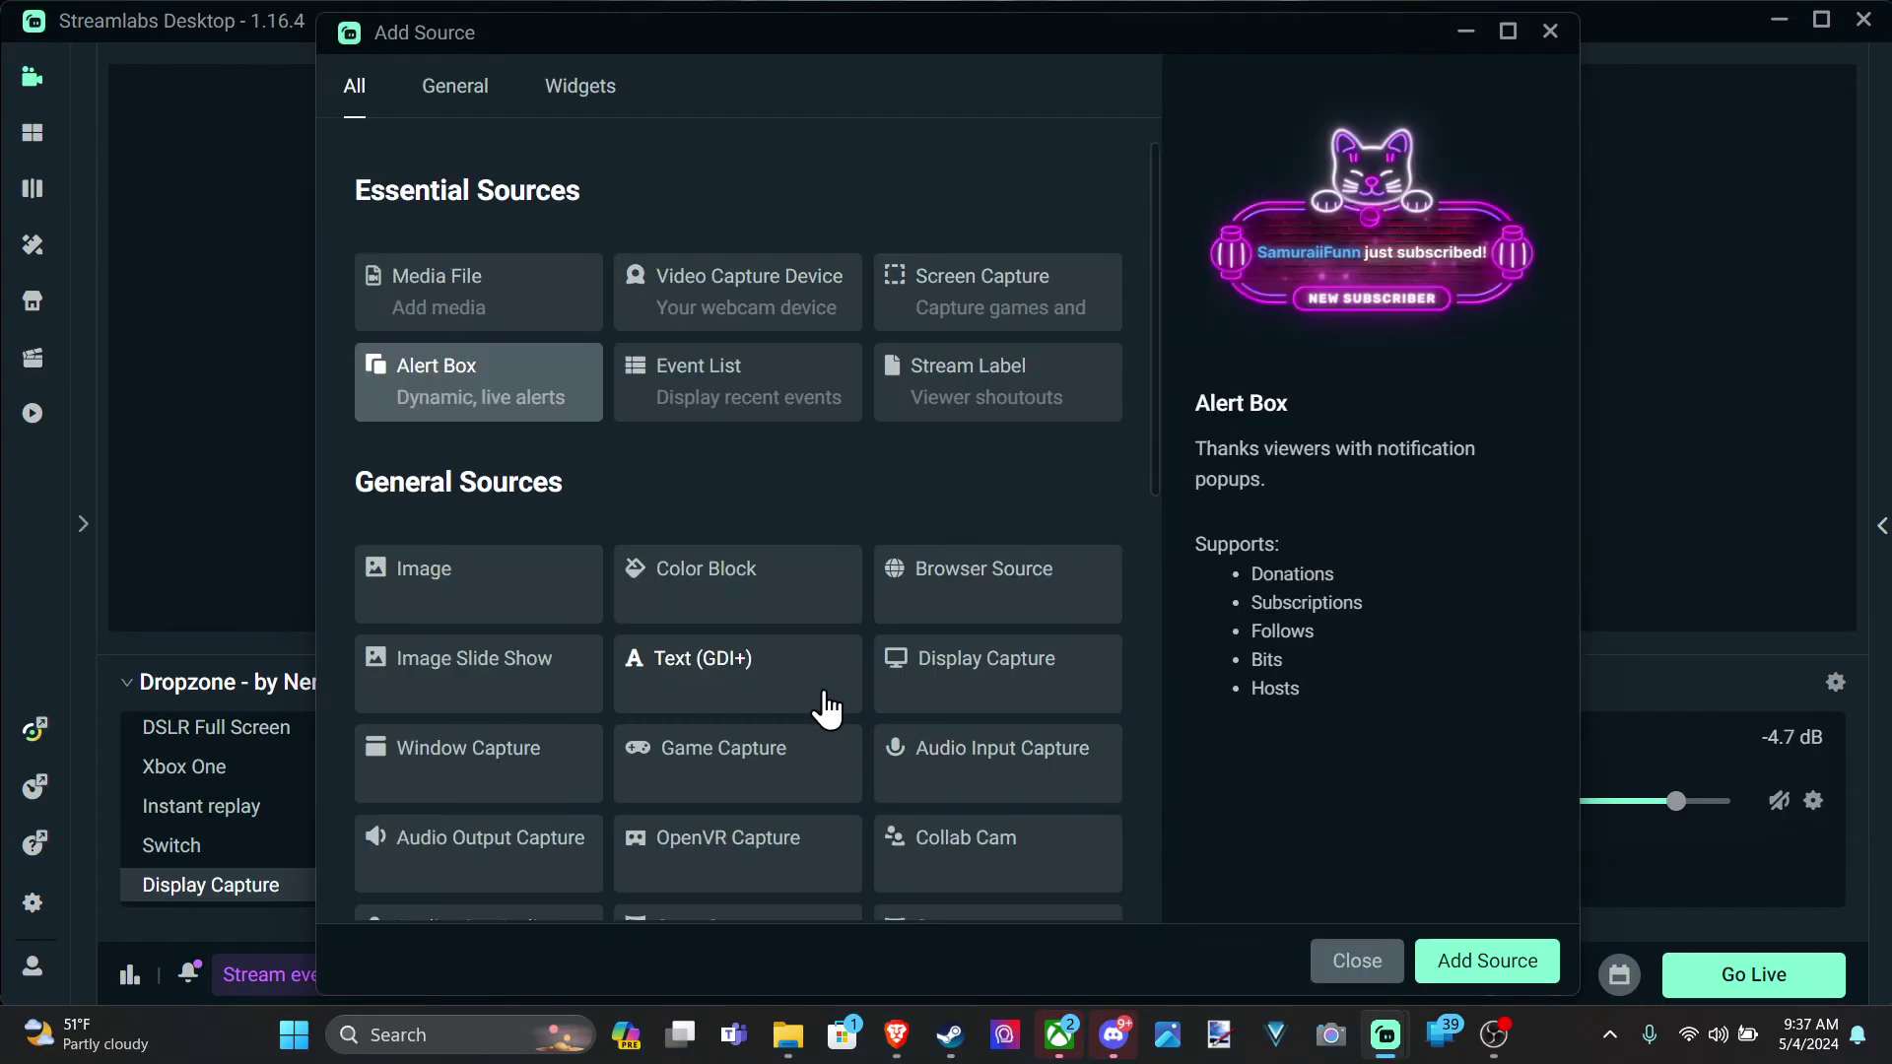
scroll(749, 719, down, 1)
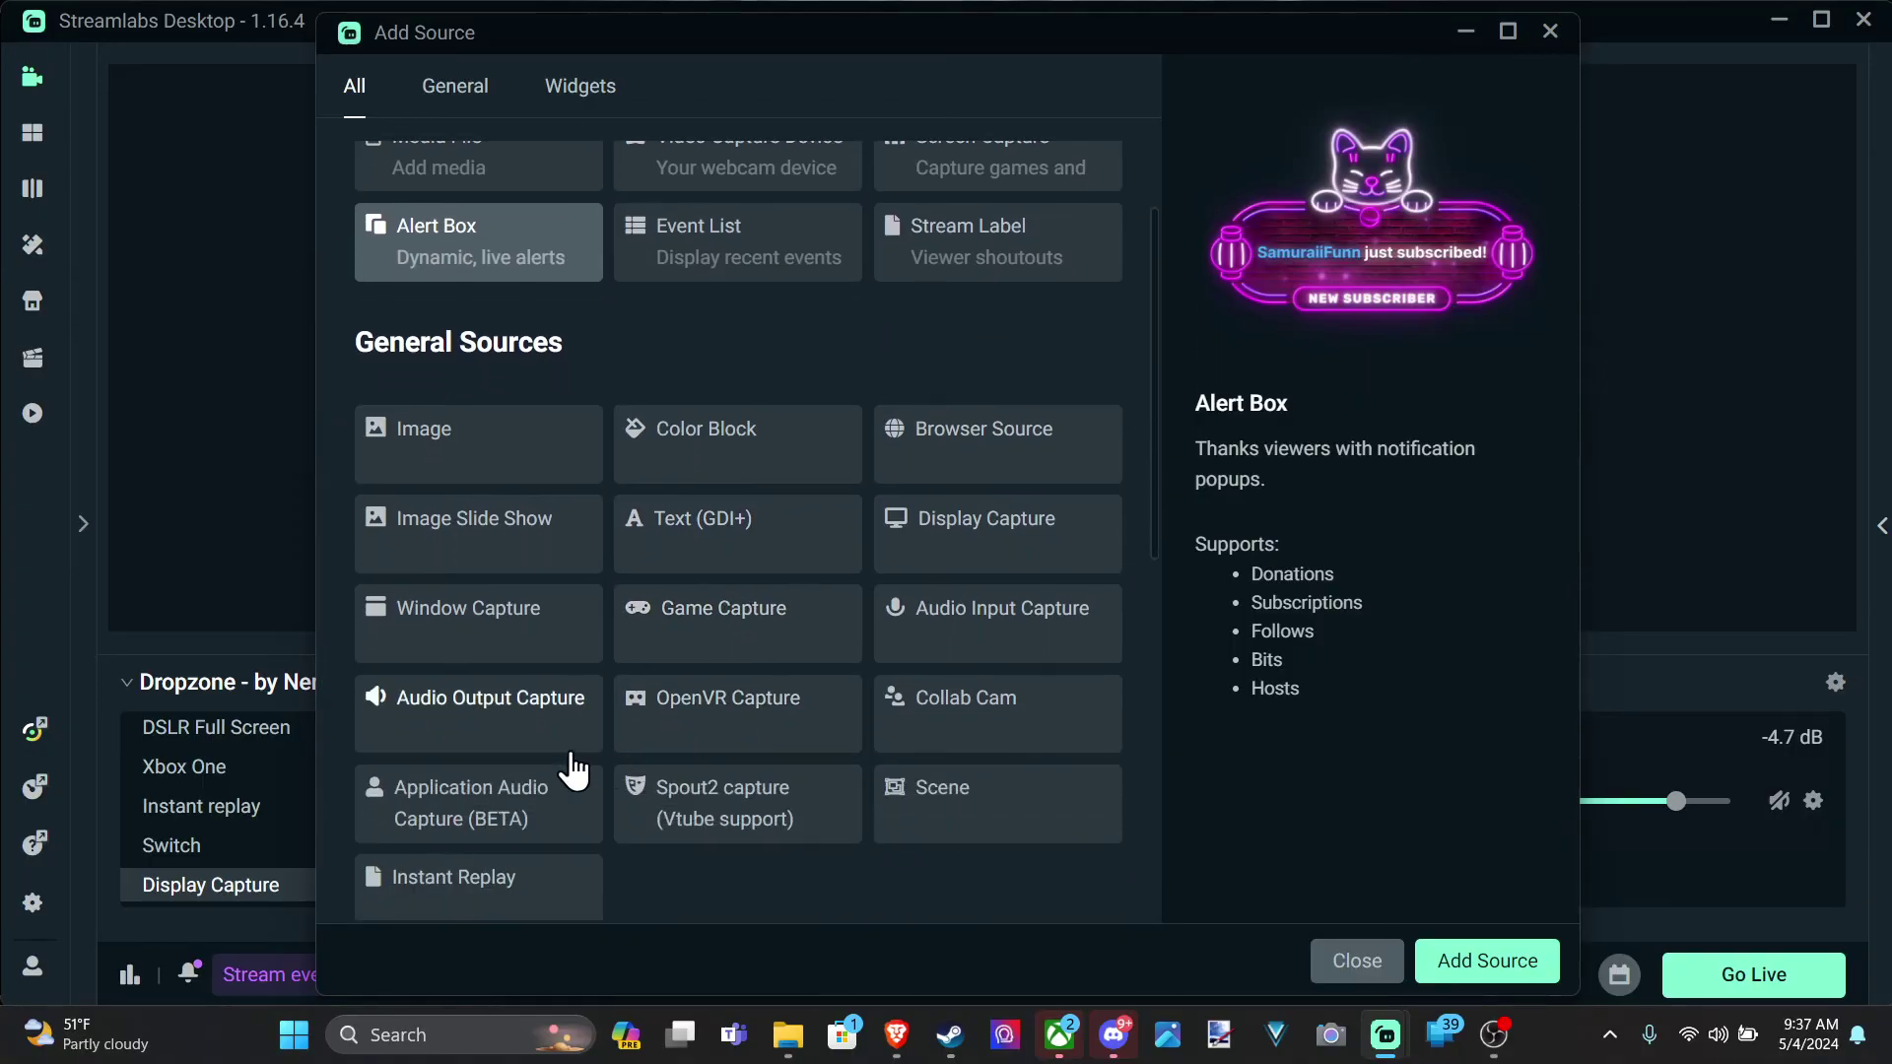
click(541, 646)
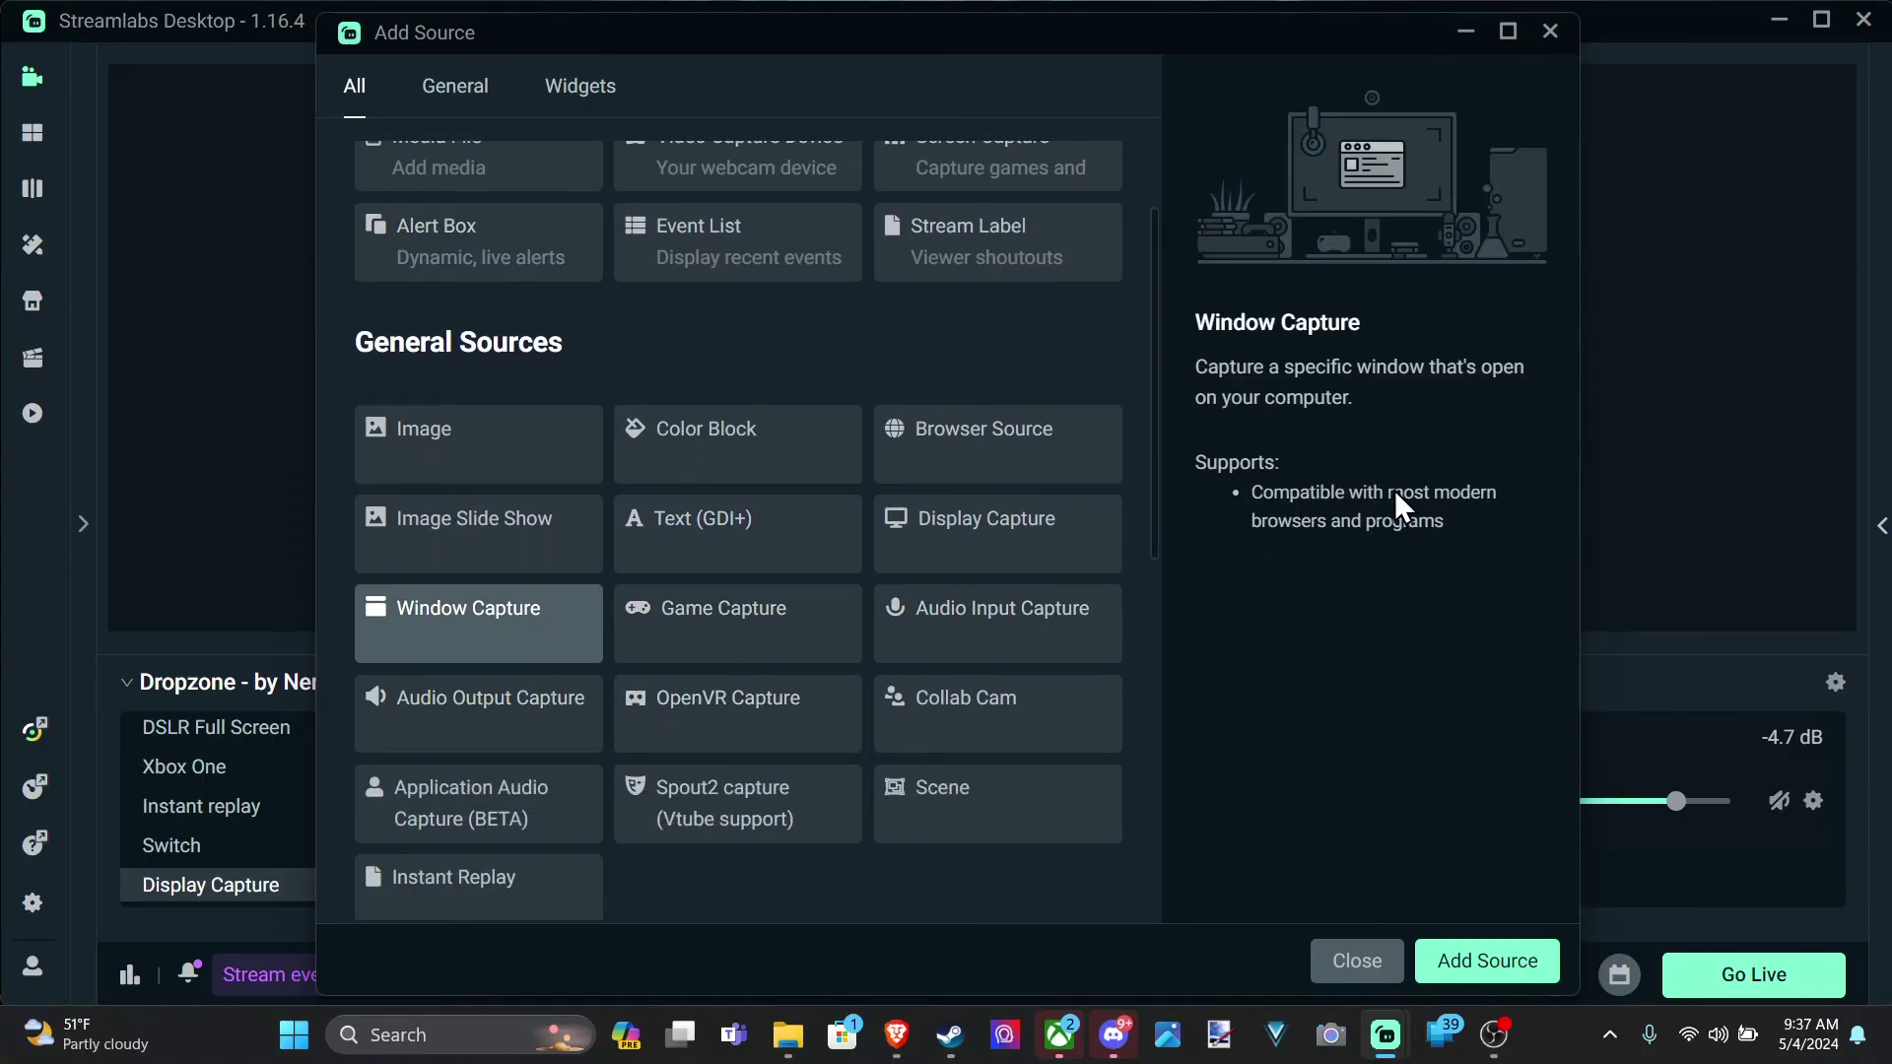
click(1483, 961)
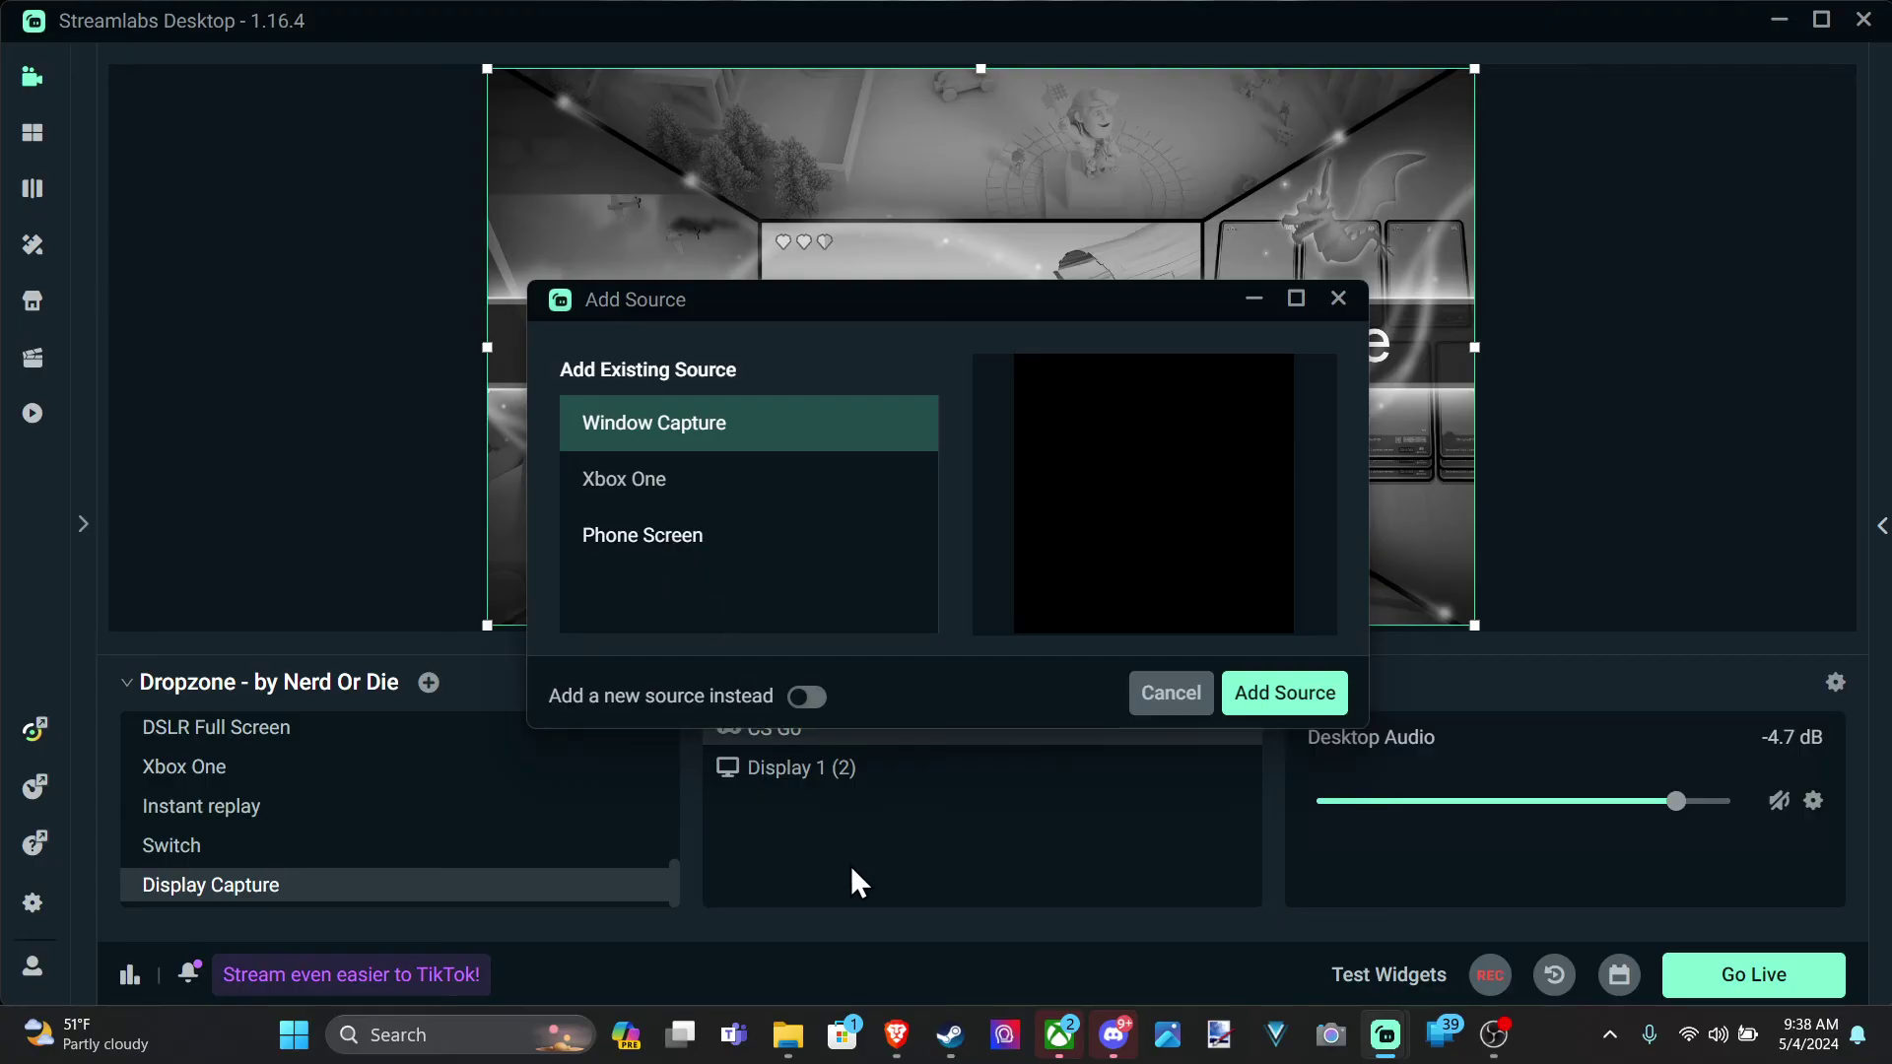
click(806, 696)
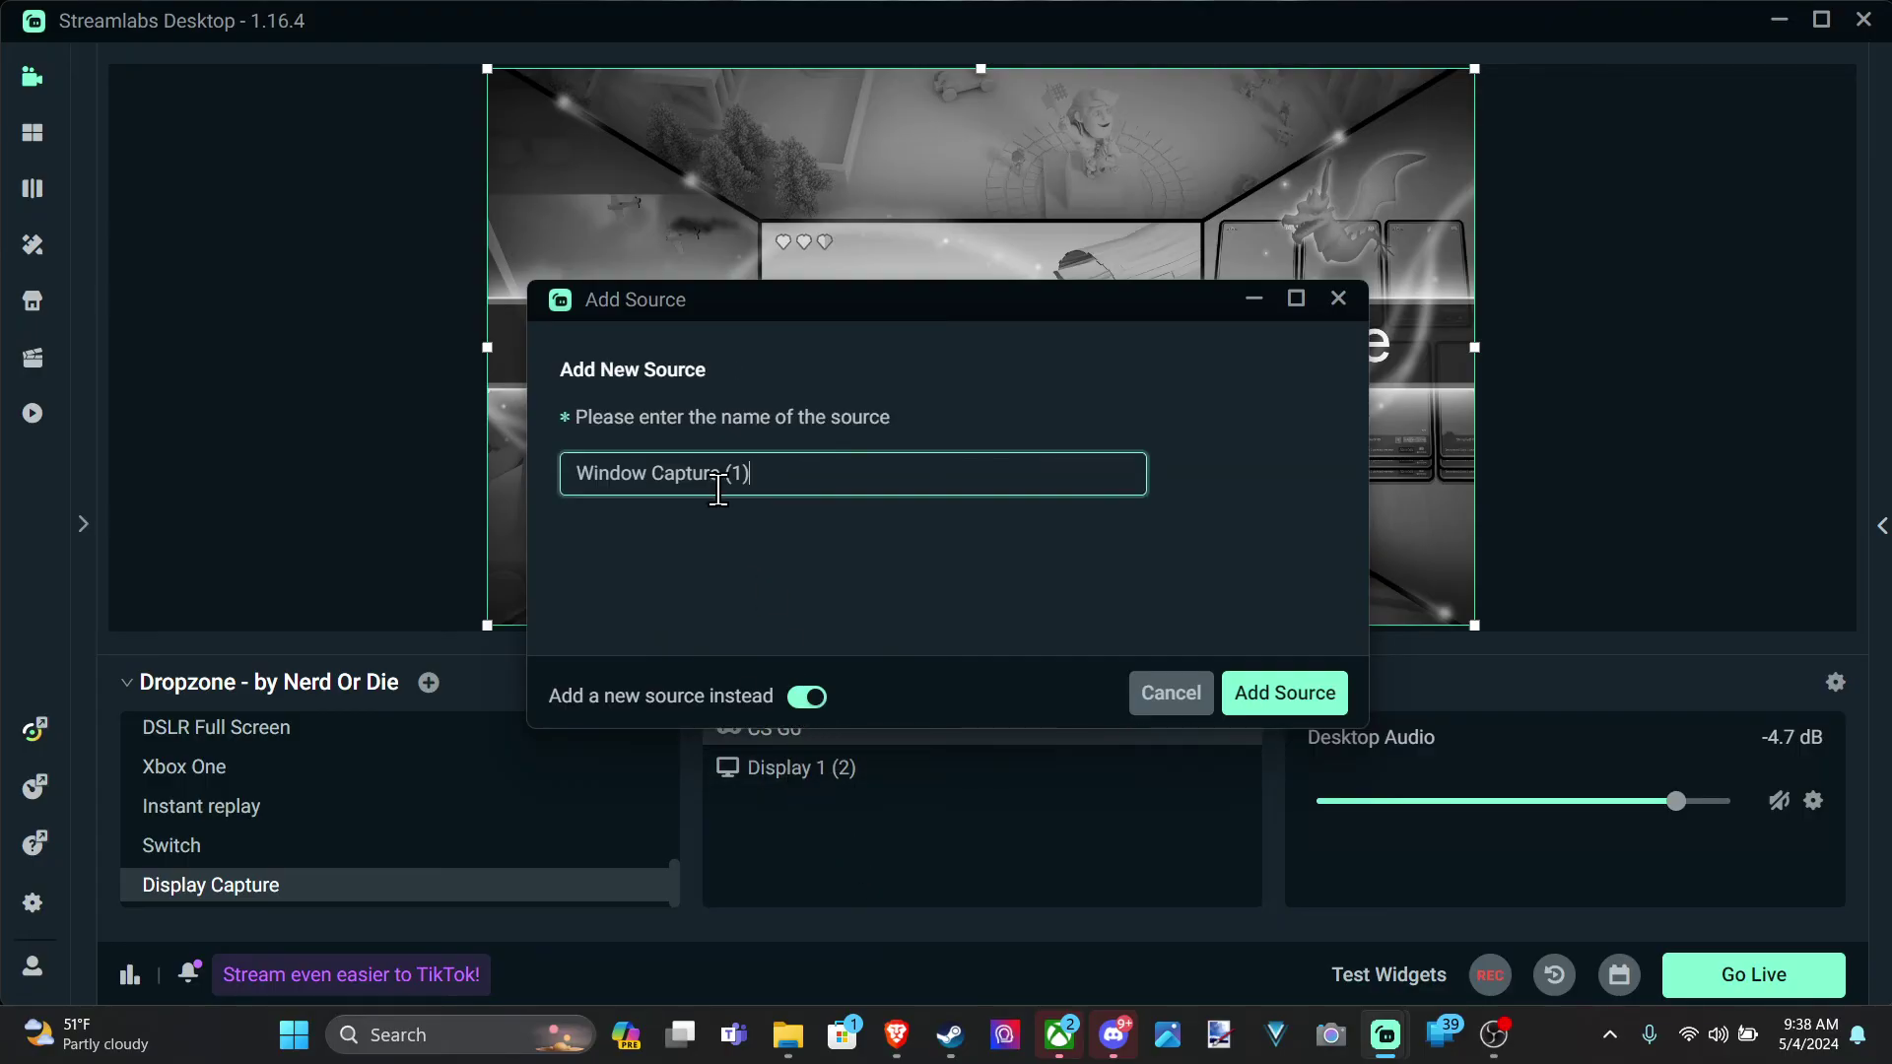
triple_click(798, 465)
text(Tesy)
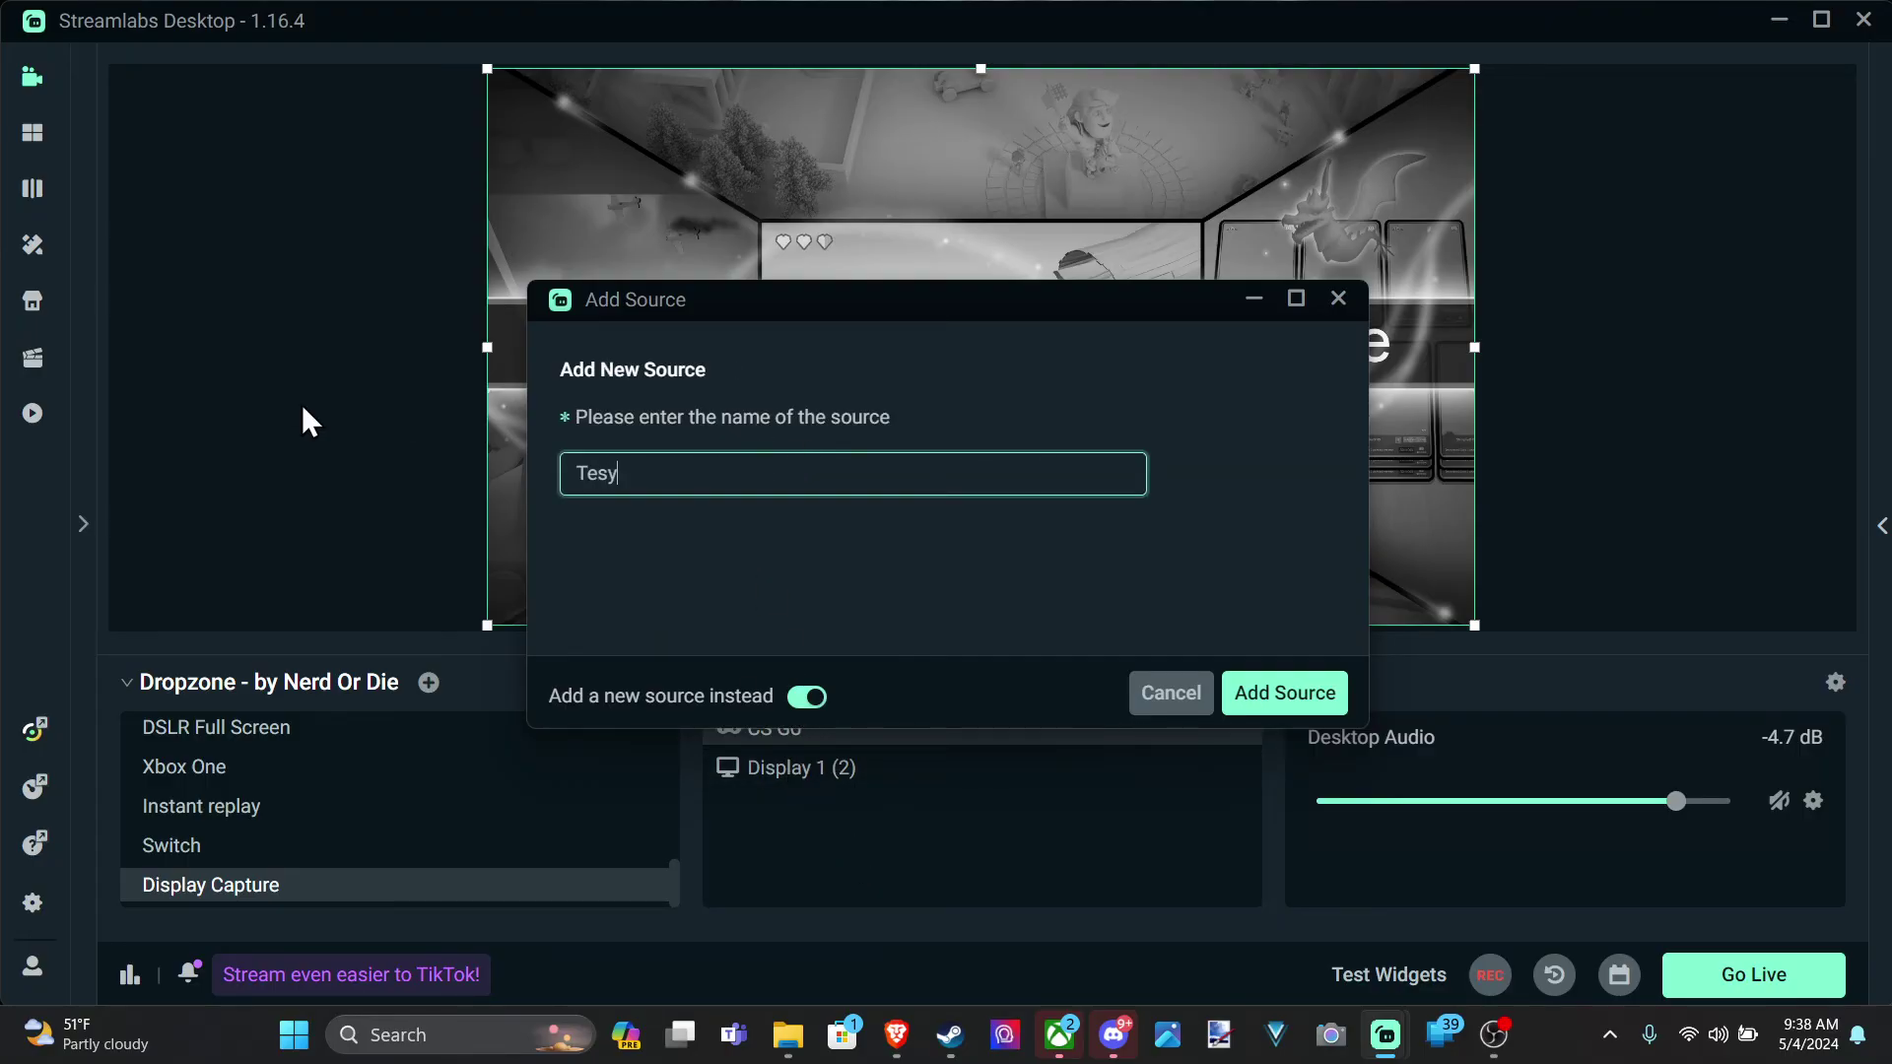
Step: Point Tesy at the [XboxPcApp.exe]: Xbox window, keeping Automatic method and default match priority
click(1291, 695)
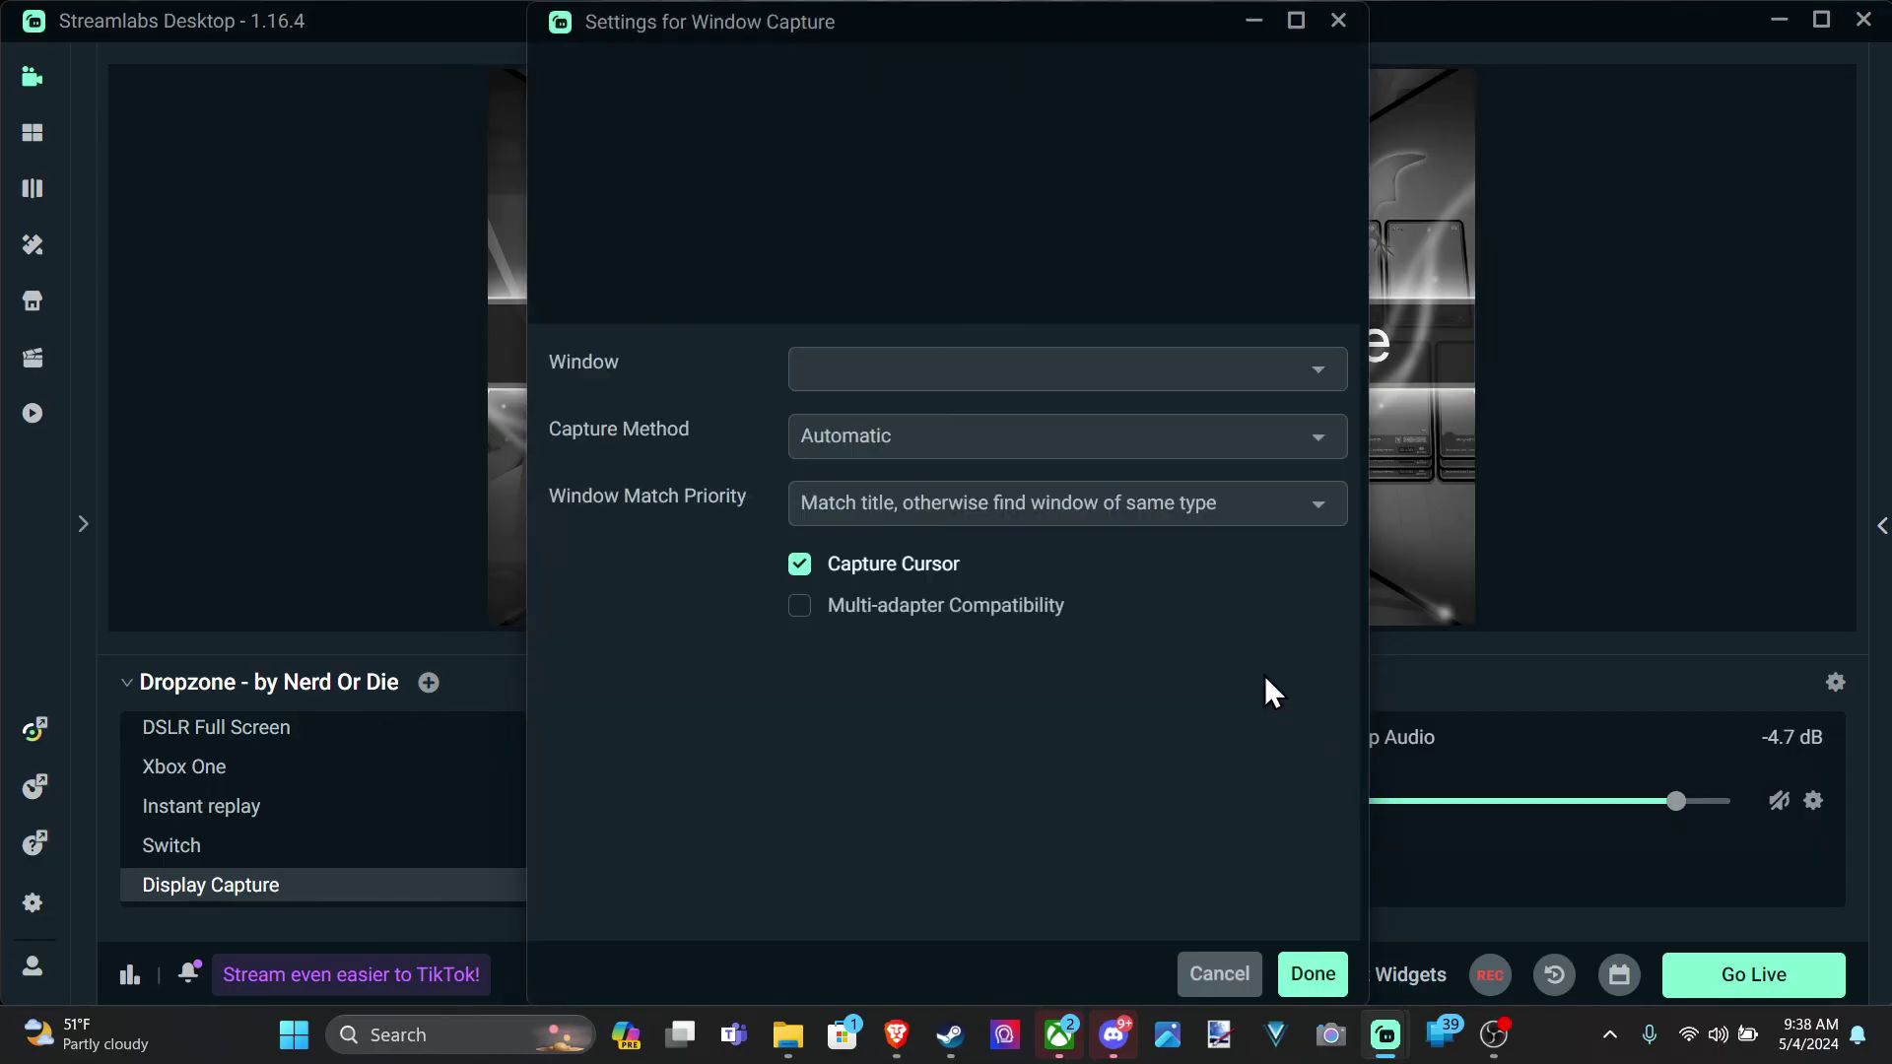
click(859, 382)
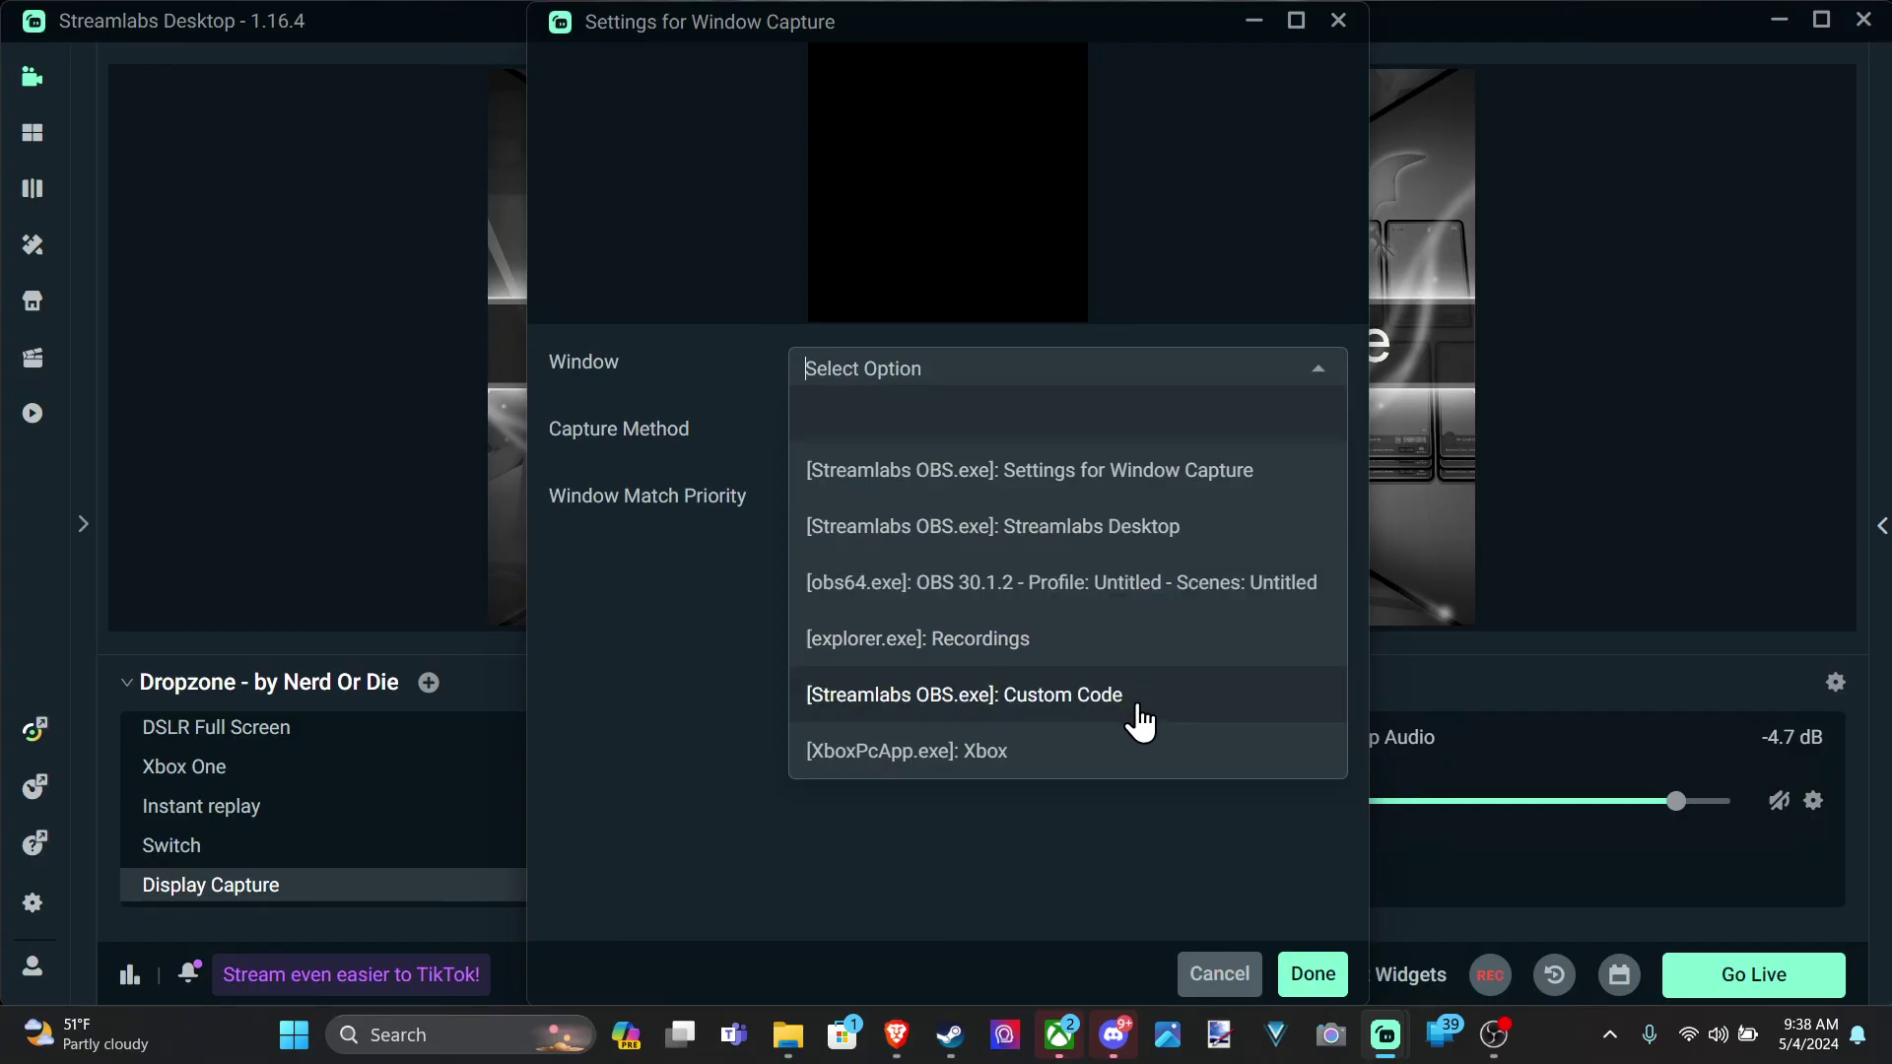
click(1108, 764)
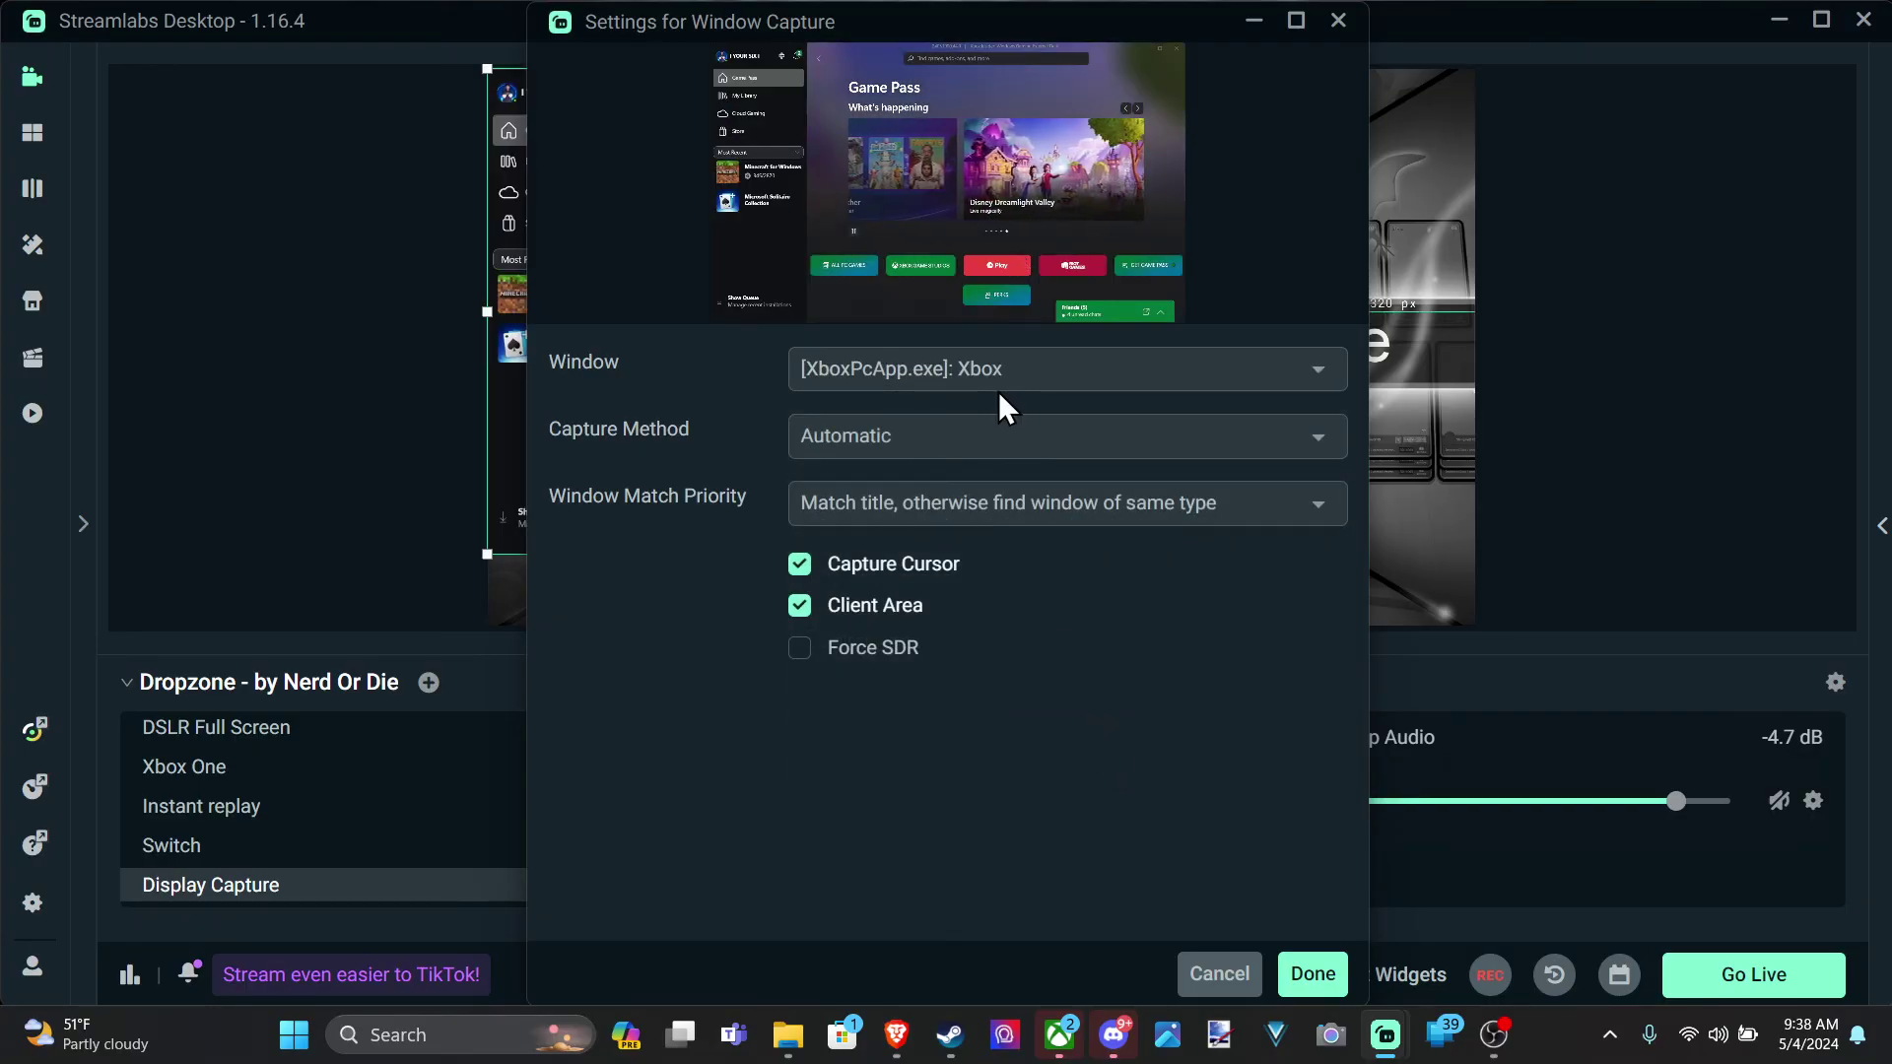
click(958, 439)
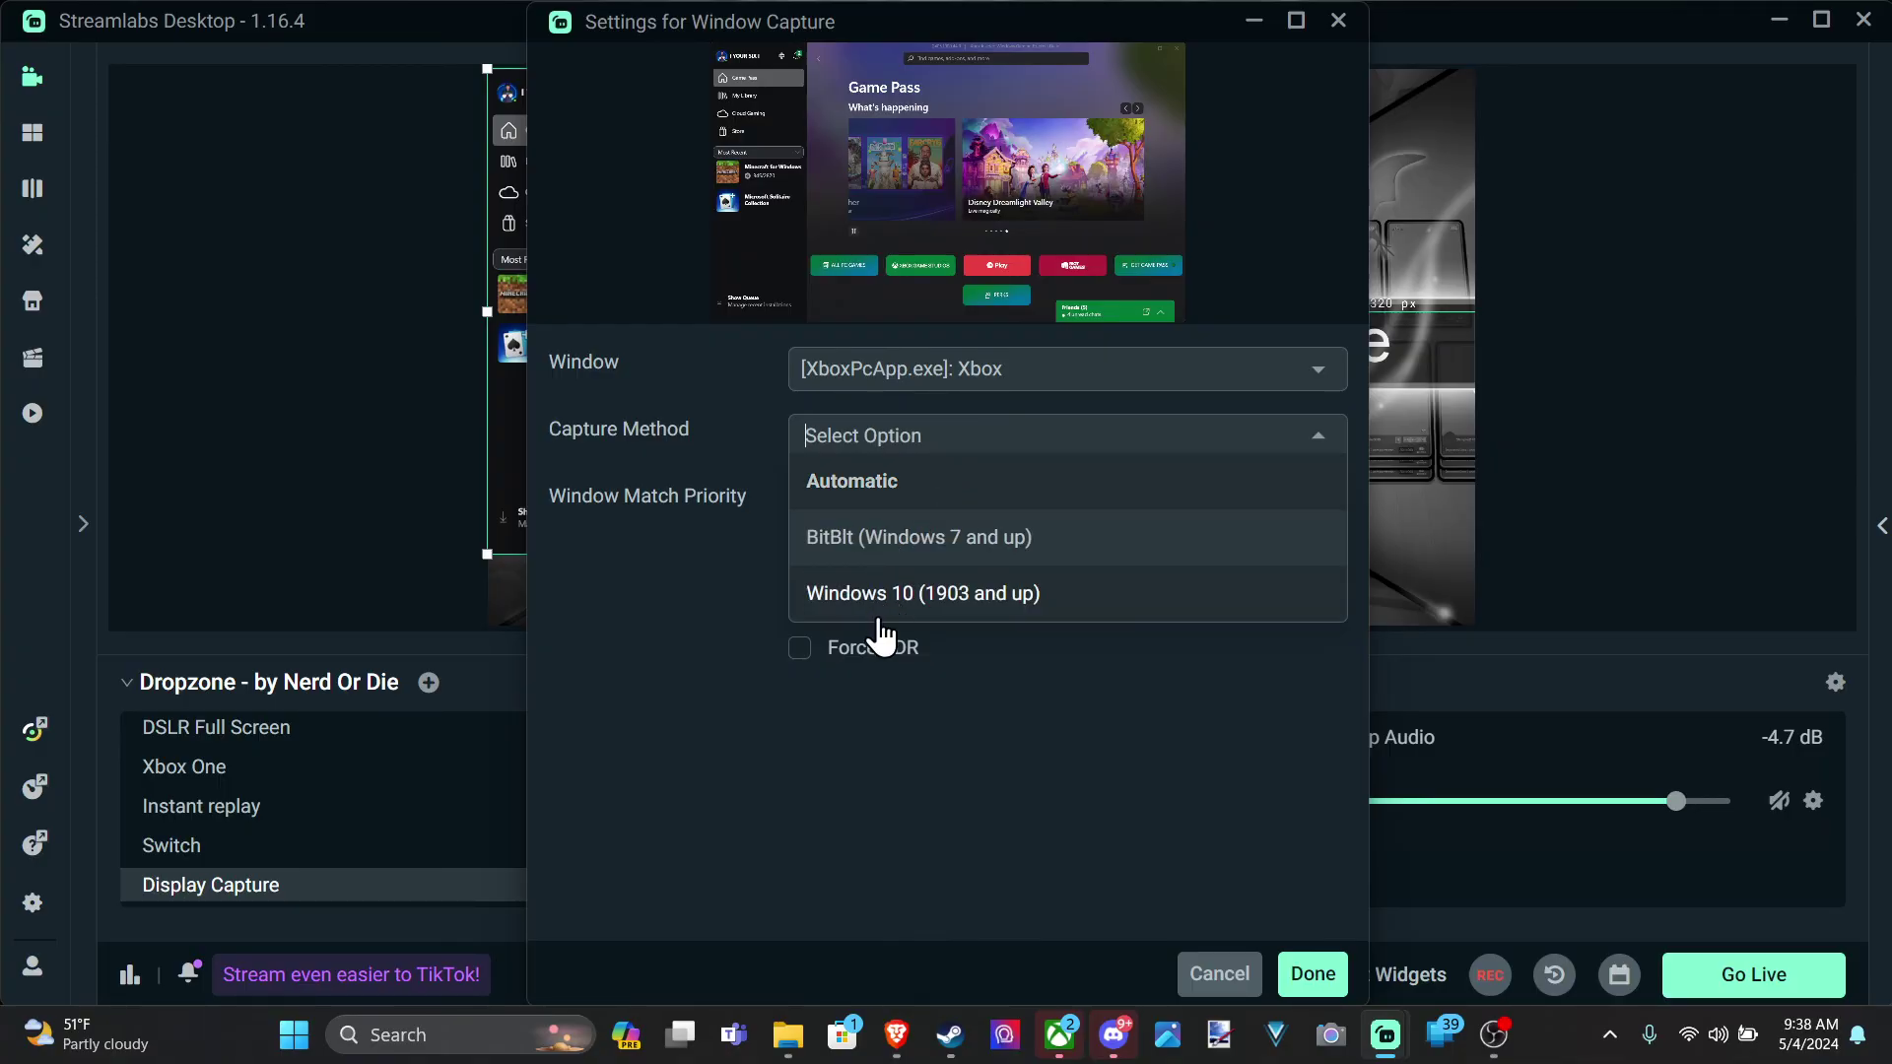
click(836, 767)
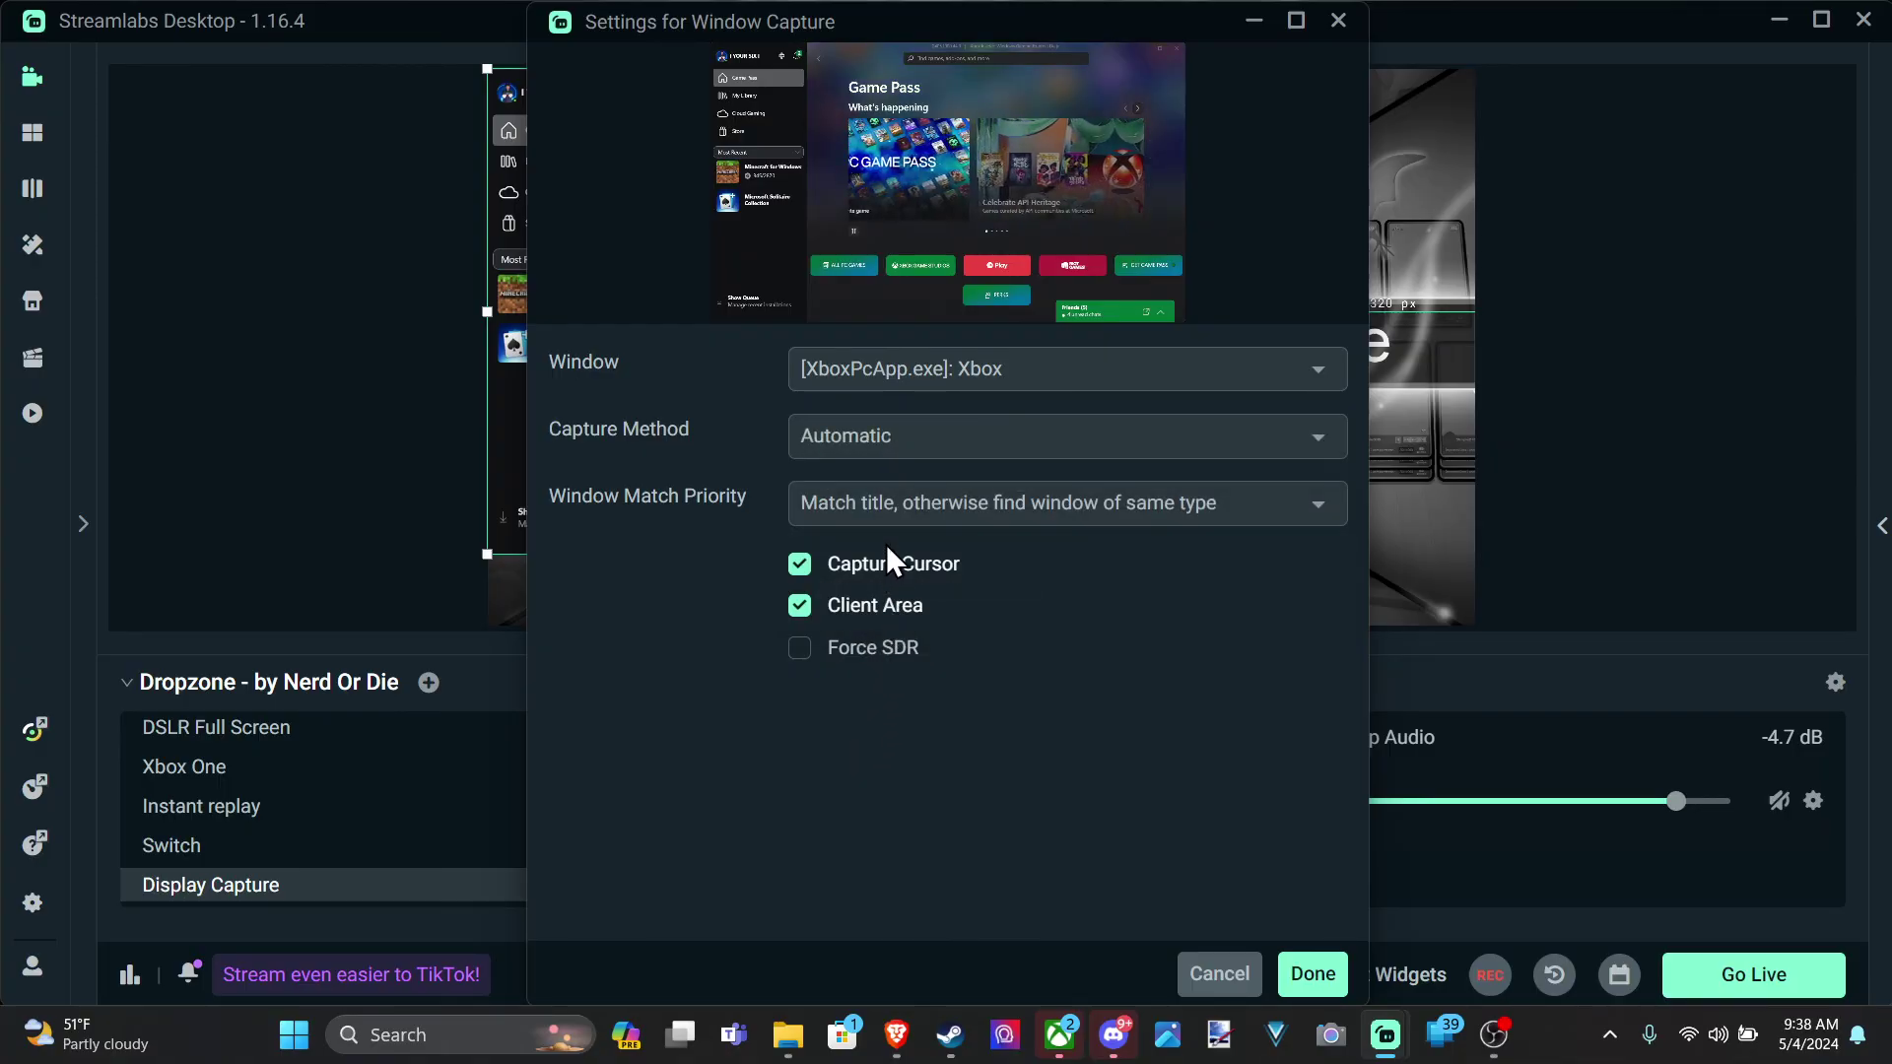
click(930, 521)
click(986, 777)
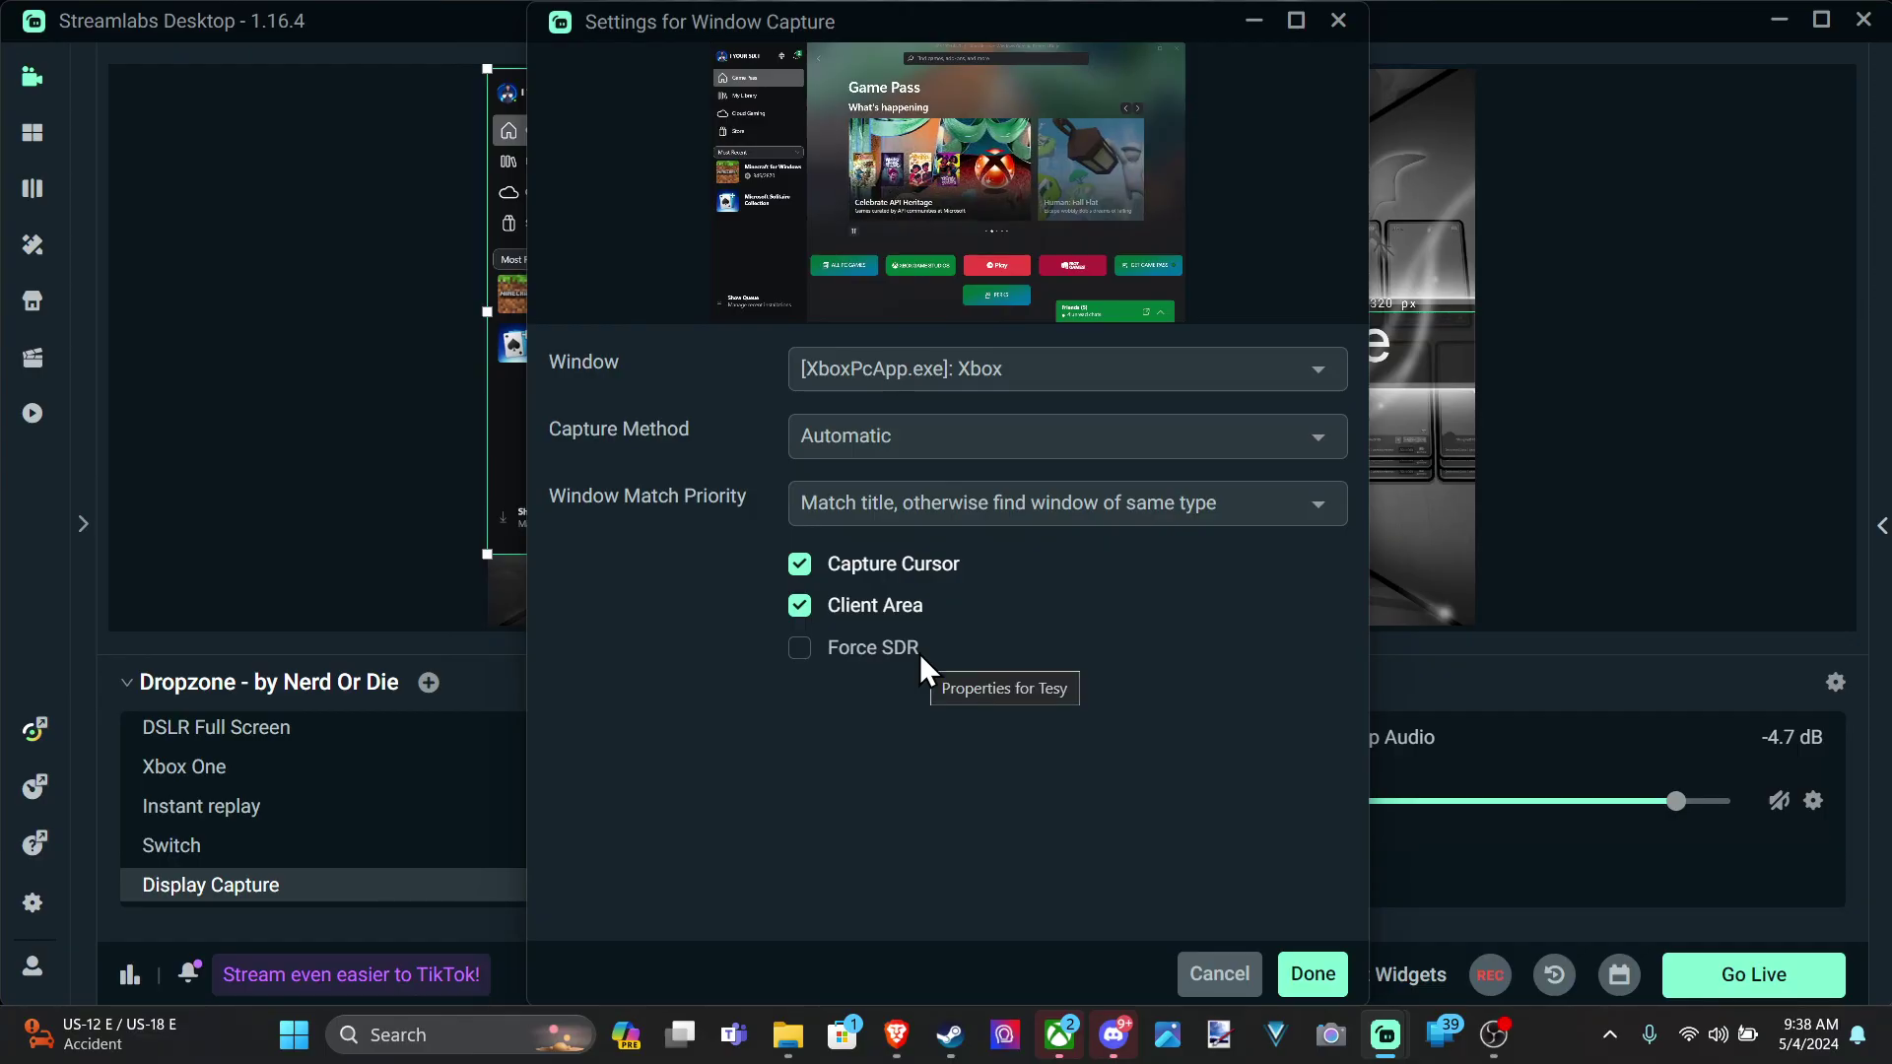
click(1301, 975)
Step: Enlarge the Xbox window capture, shift it right and down, then select Display 1 (2)
drag(807, 390, 858, 421)
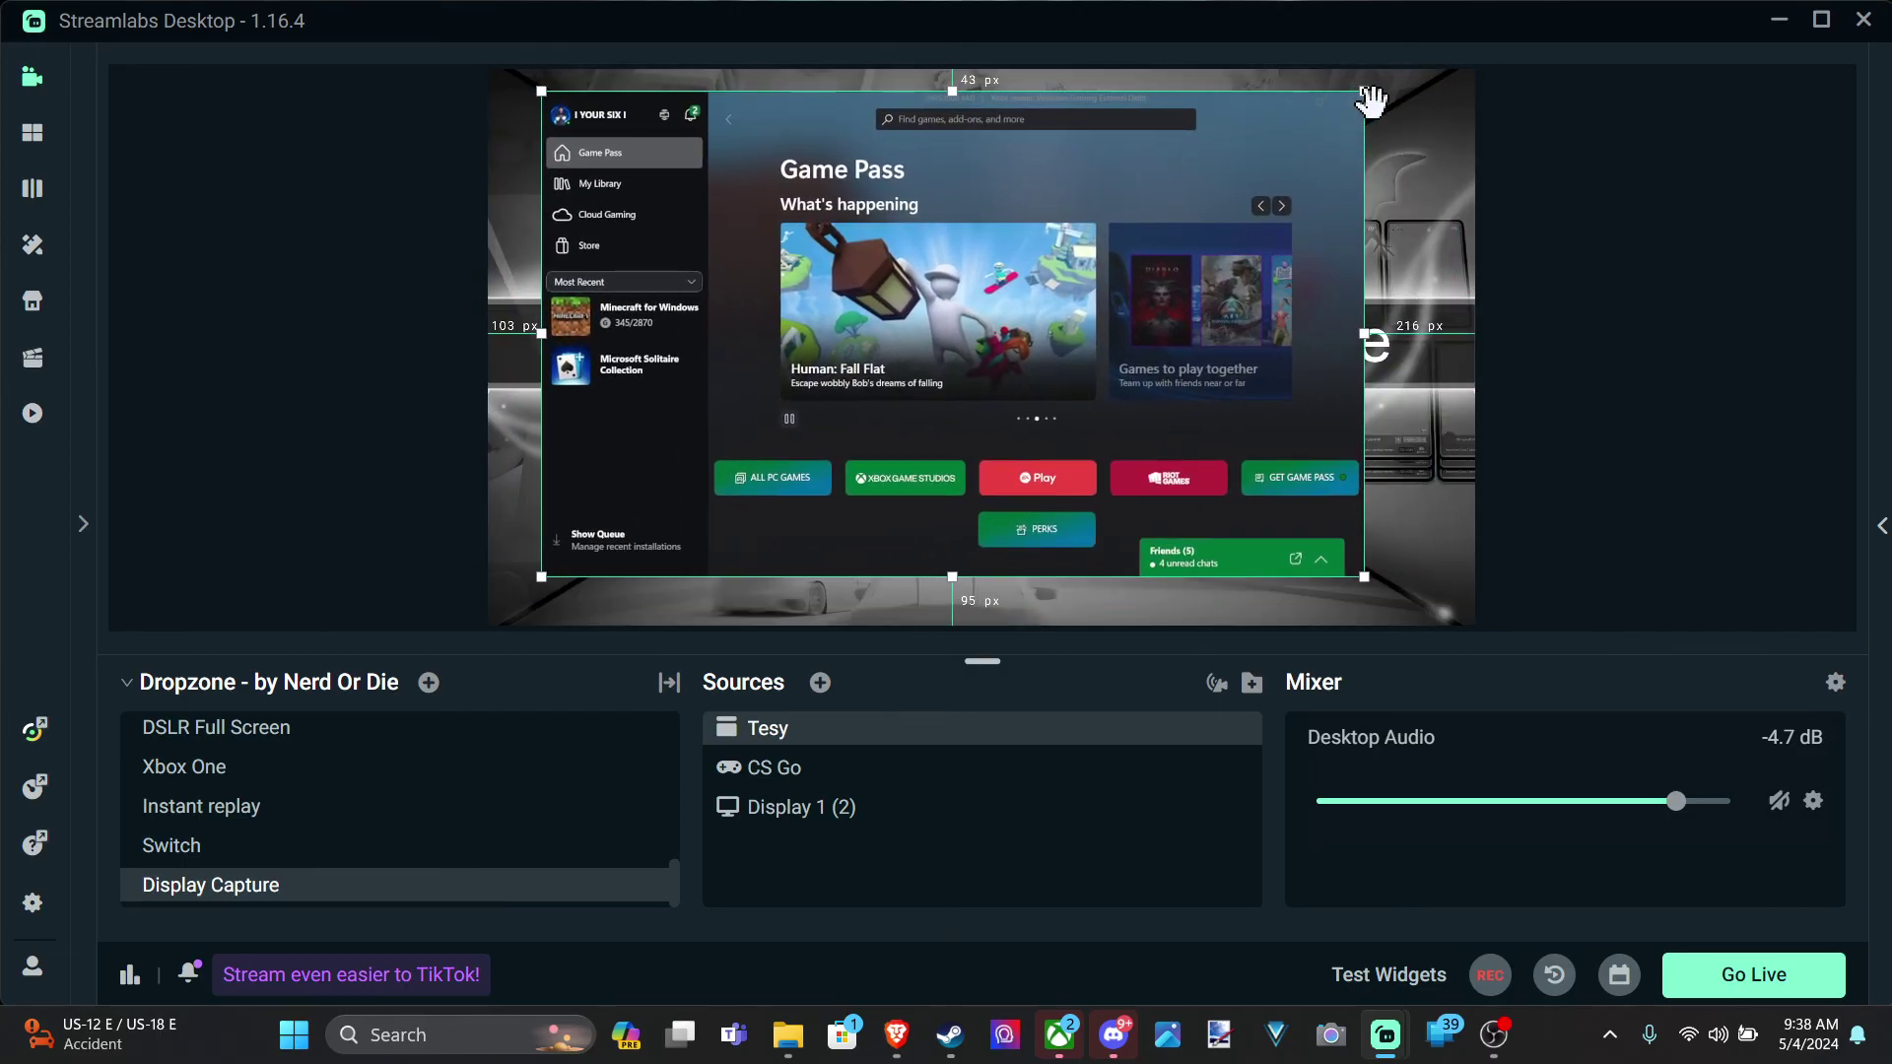
drag(1229, 275, 1243, 285)
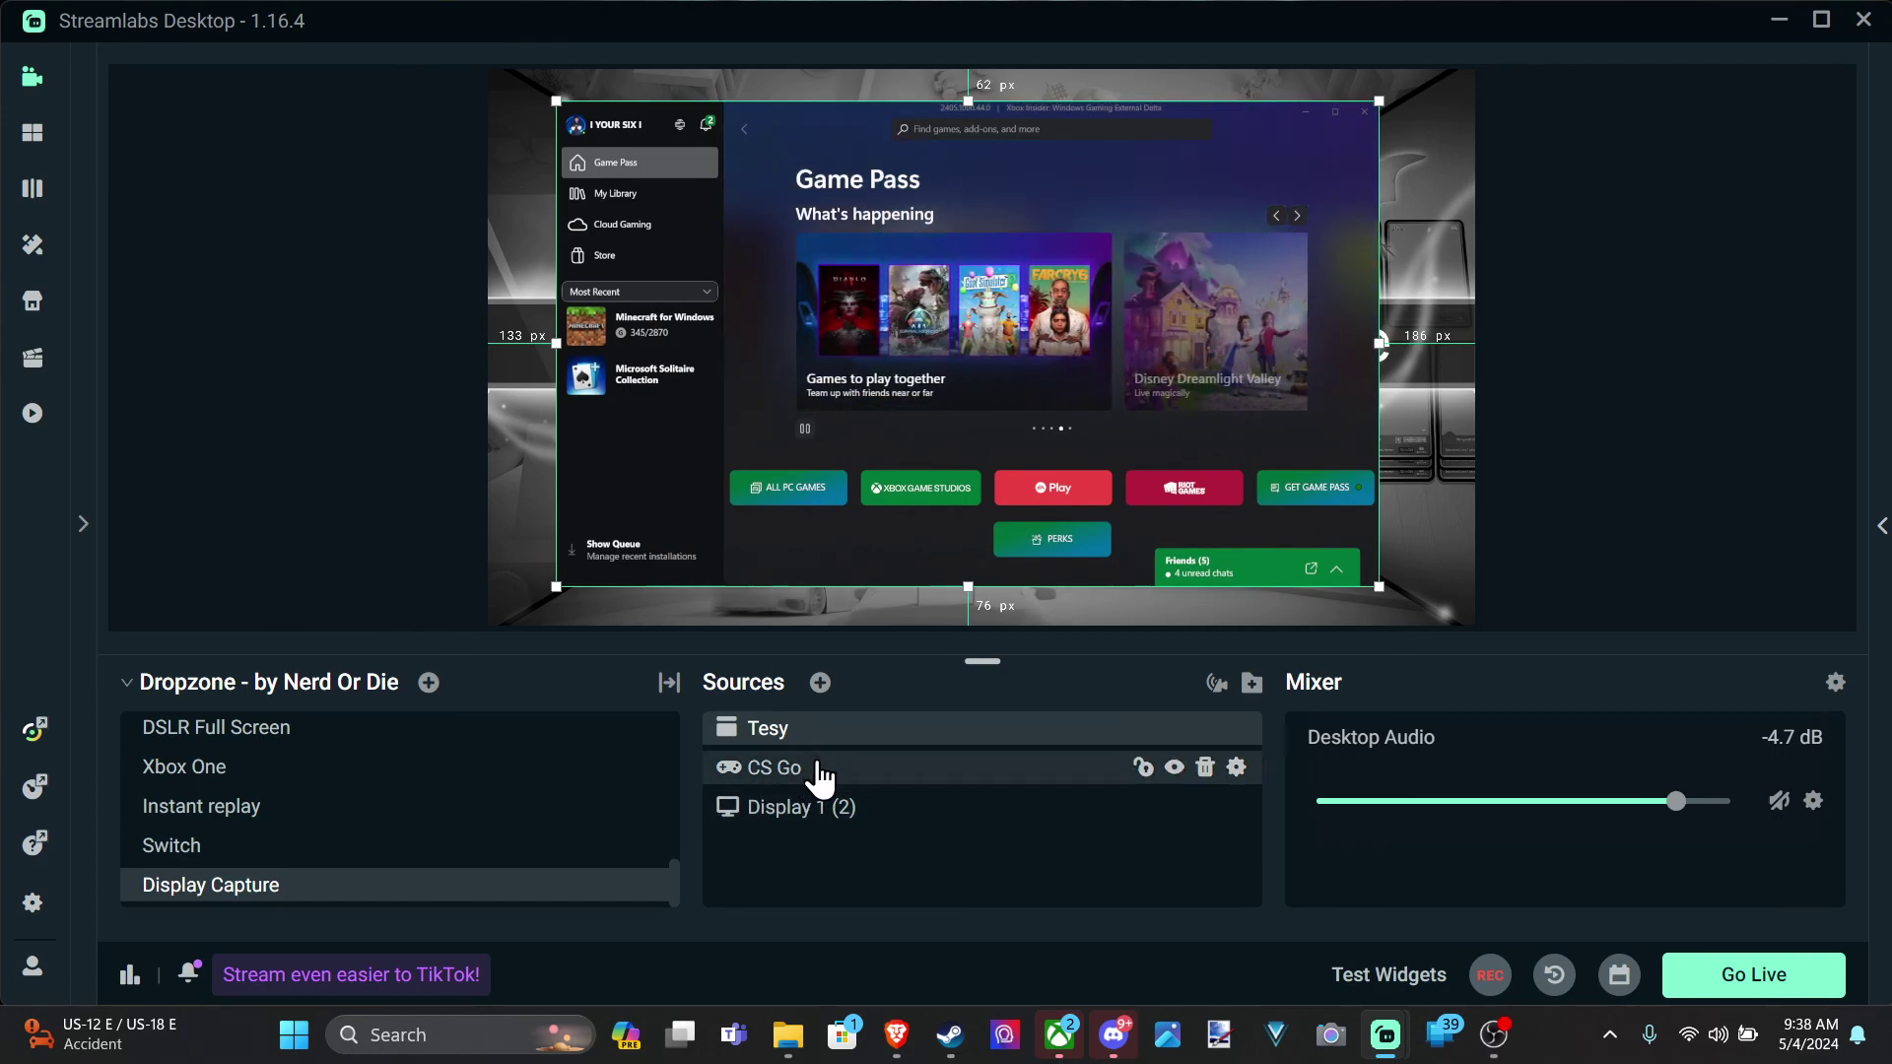
click(818, 774)
click(828, 810)
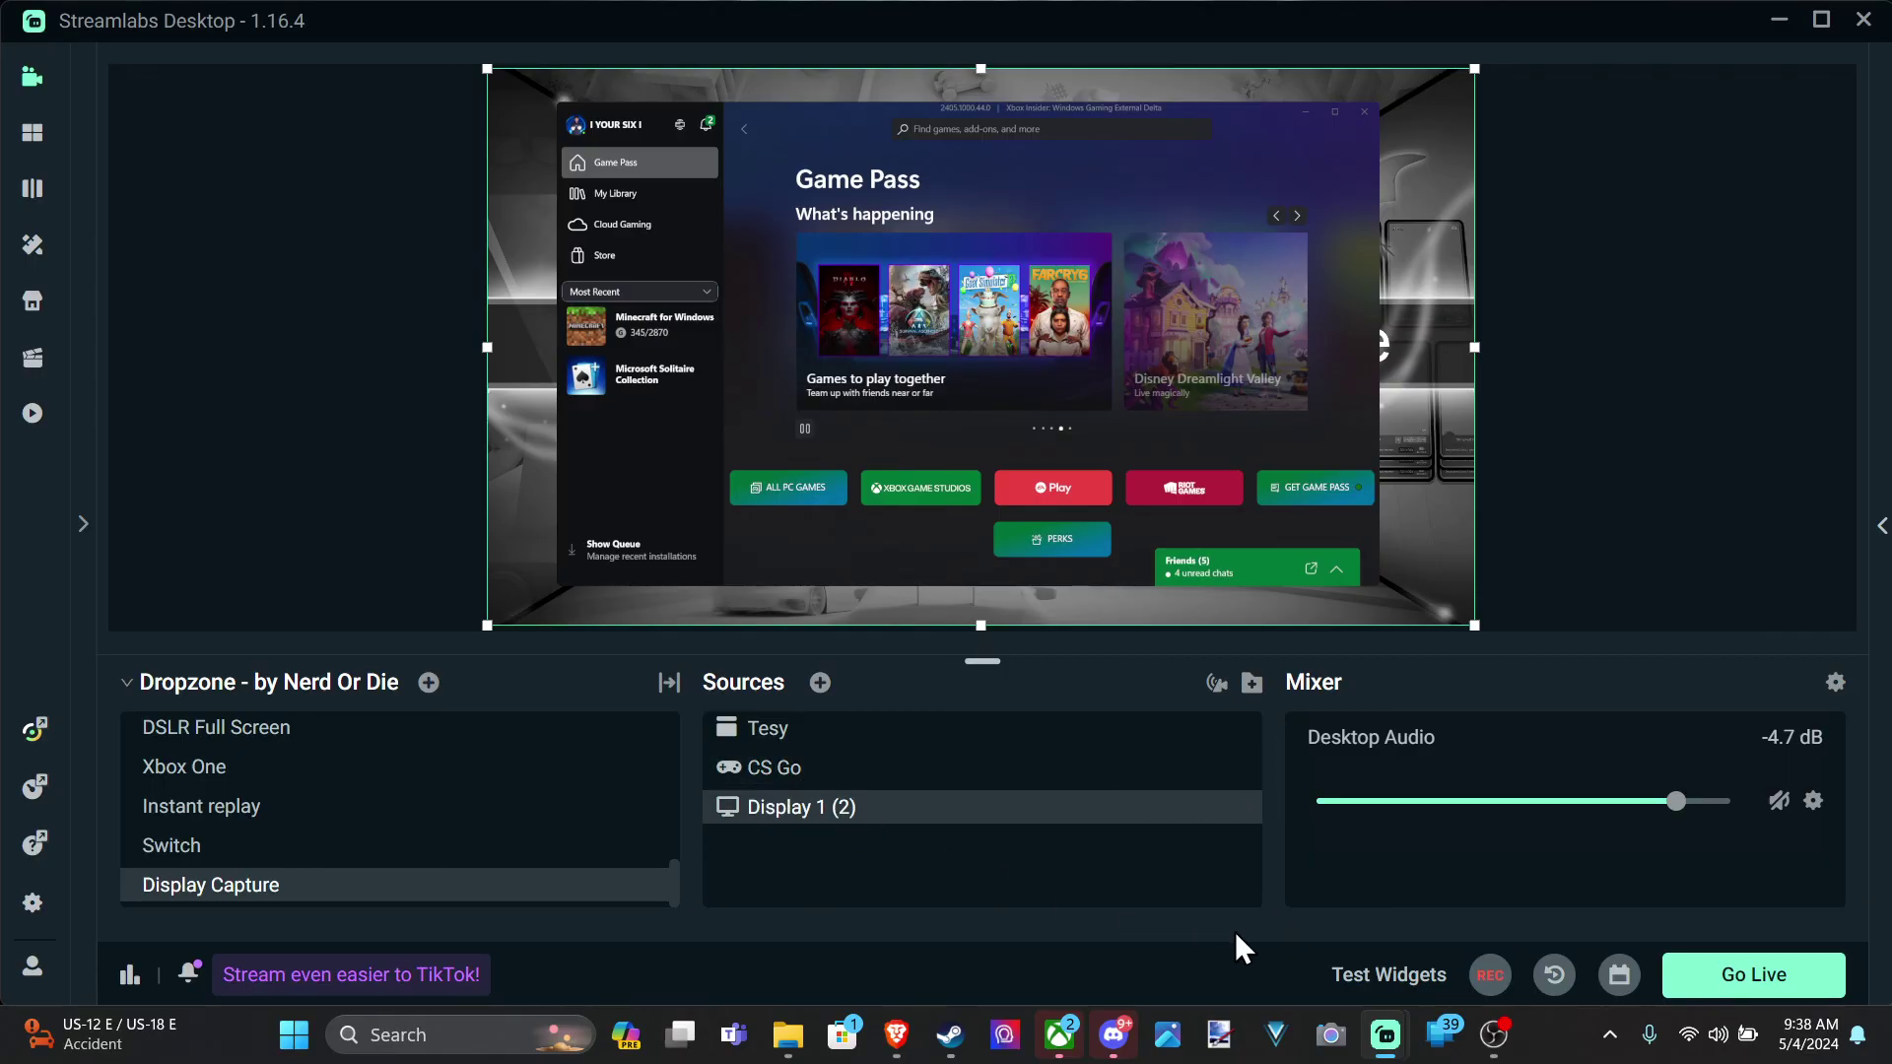